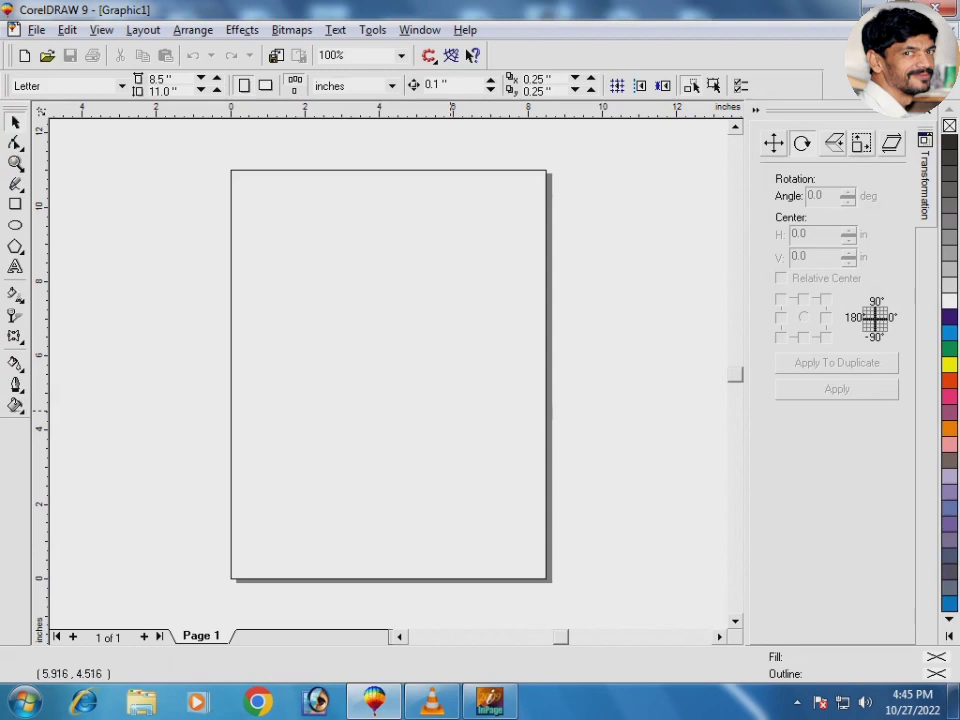
Step: Switch from the blank CorelDRAW page to the InPage window
key(alt+Tab)
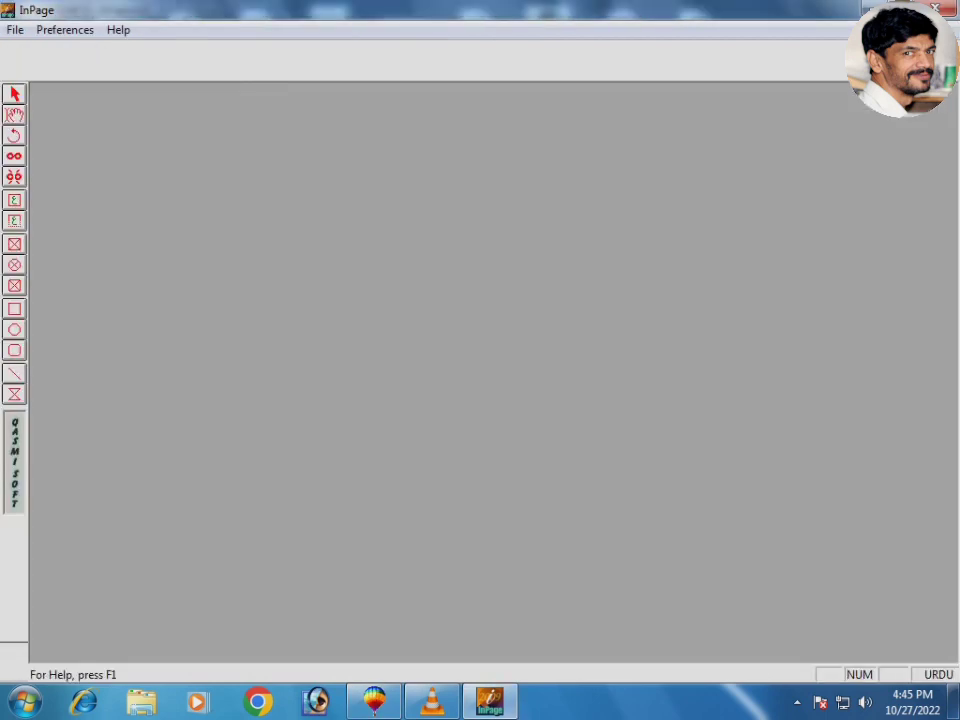
Step: Create a blank InPage document and type the groom's name line with his father's name at the top
key(ctrl+n)
key(Return)
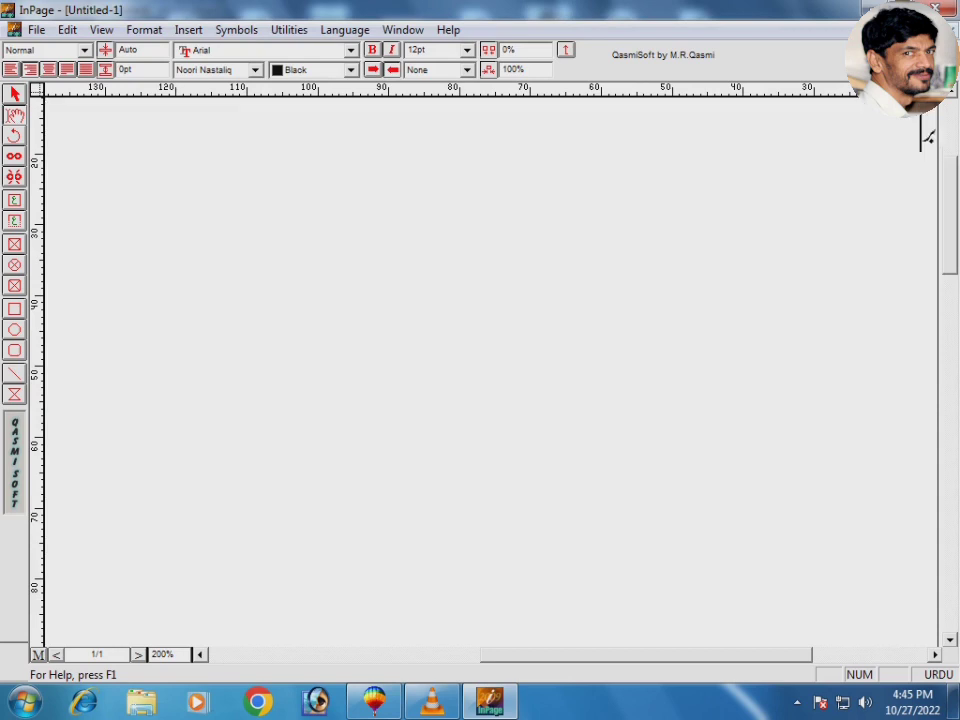
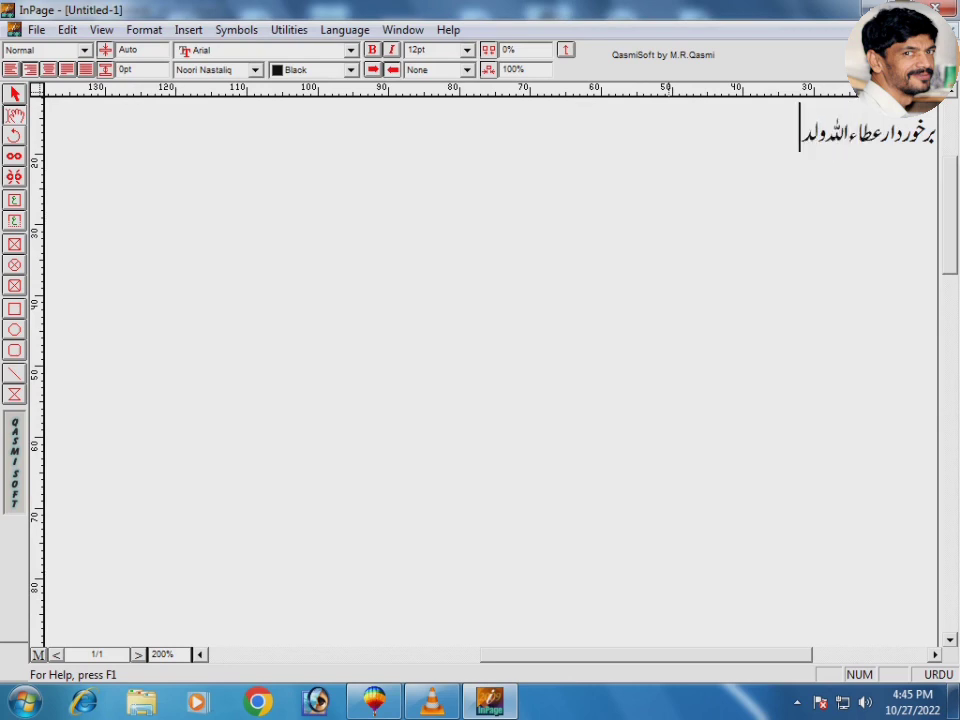
key(alt+i)
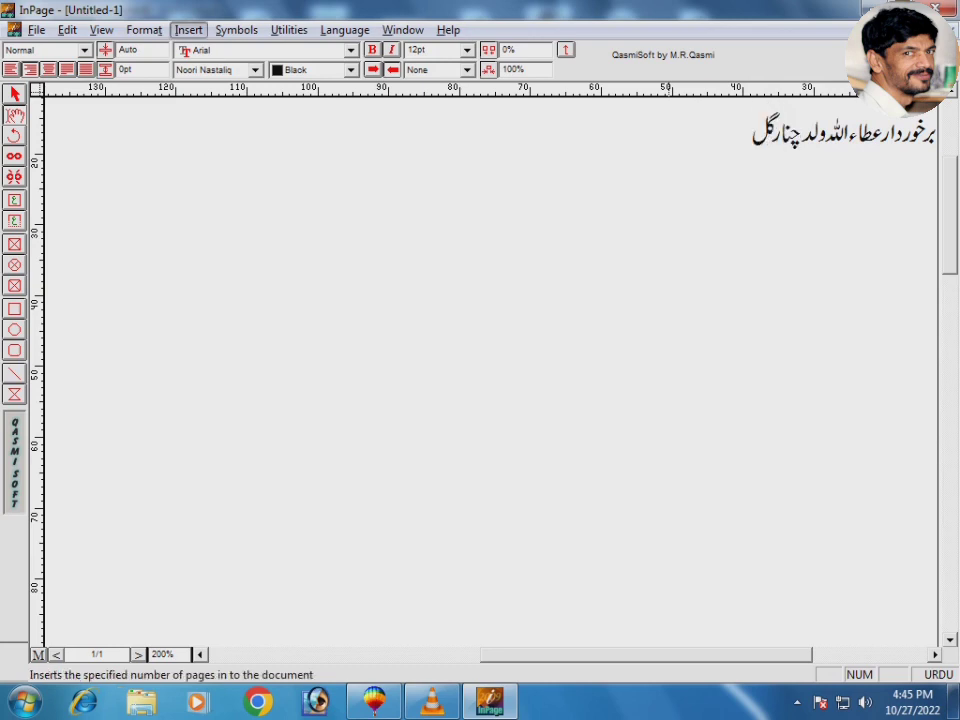
Step: Insert a two-column table and type 'متمنی شرکت' plus the first relatives' name line in the right cell
key(Return)
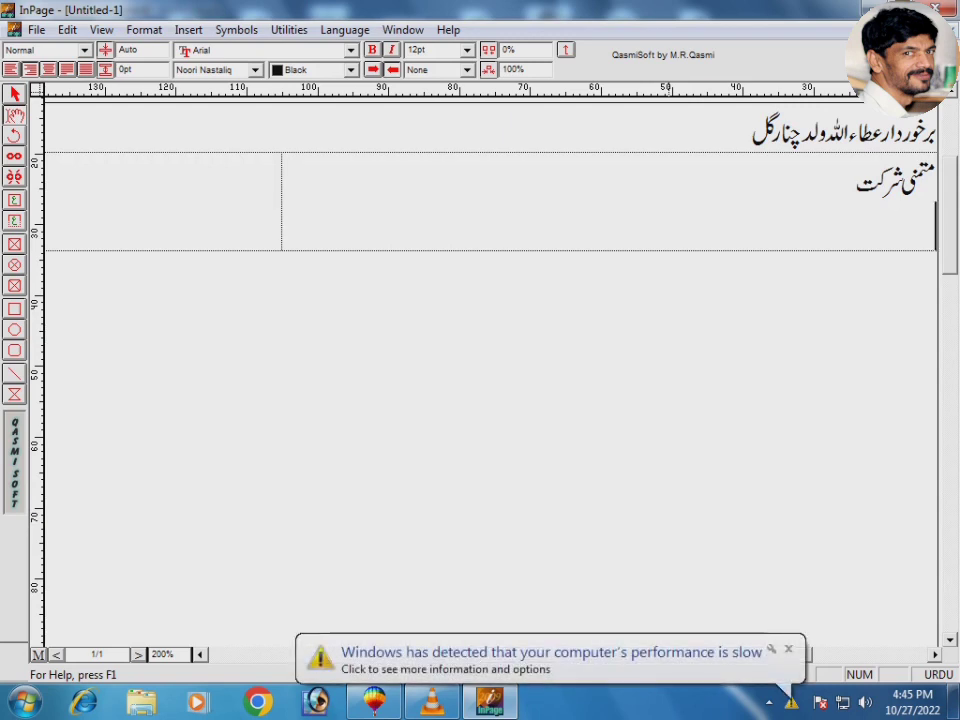
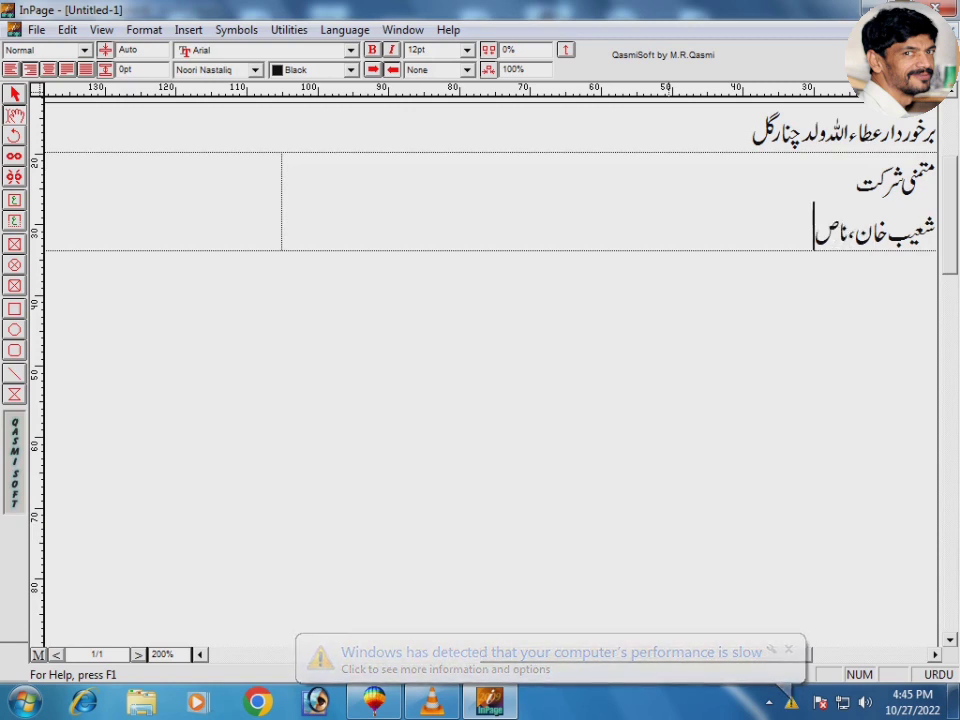
key(BackSpace)
key(BackSpace)
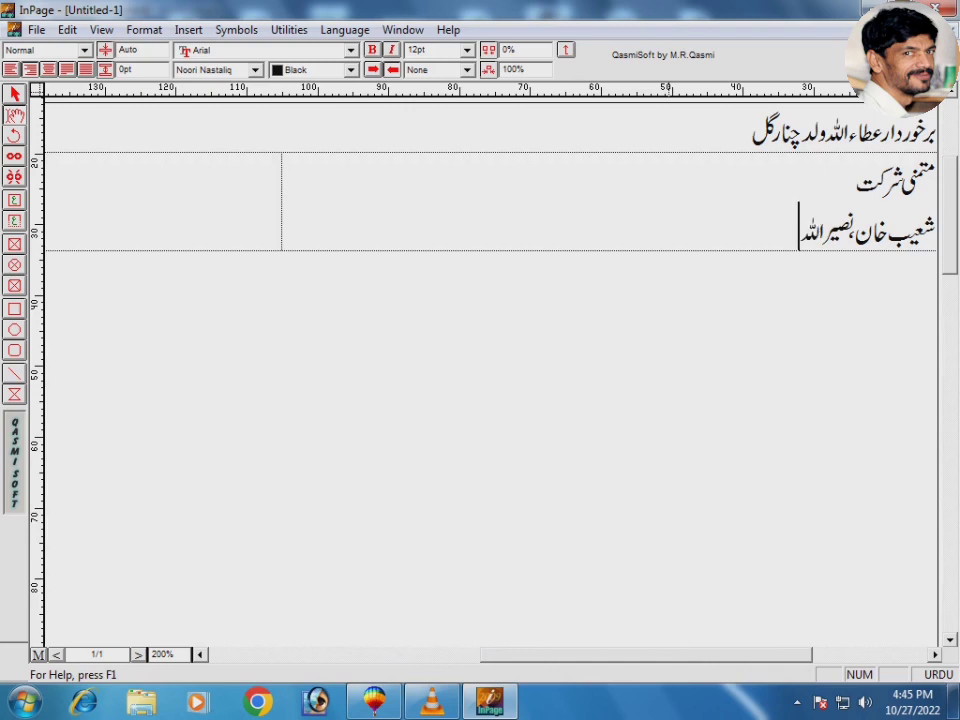
key(Return)
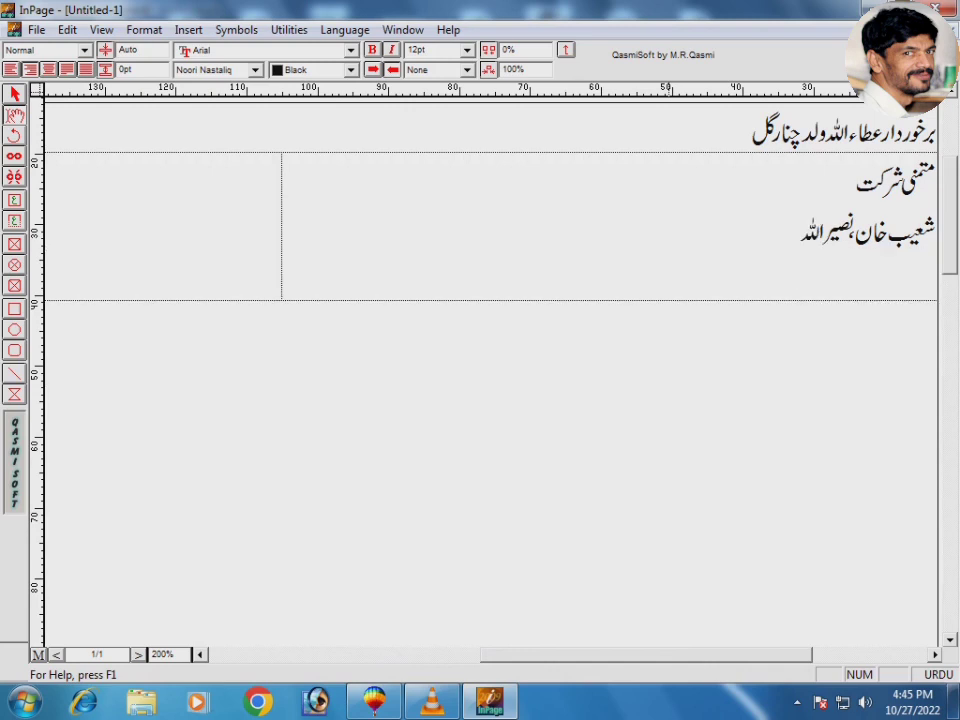
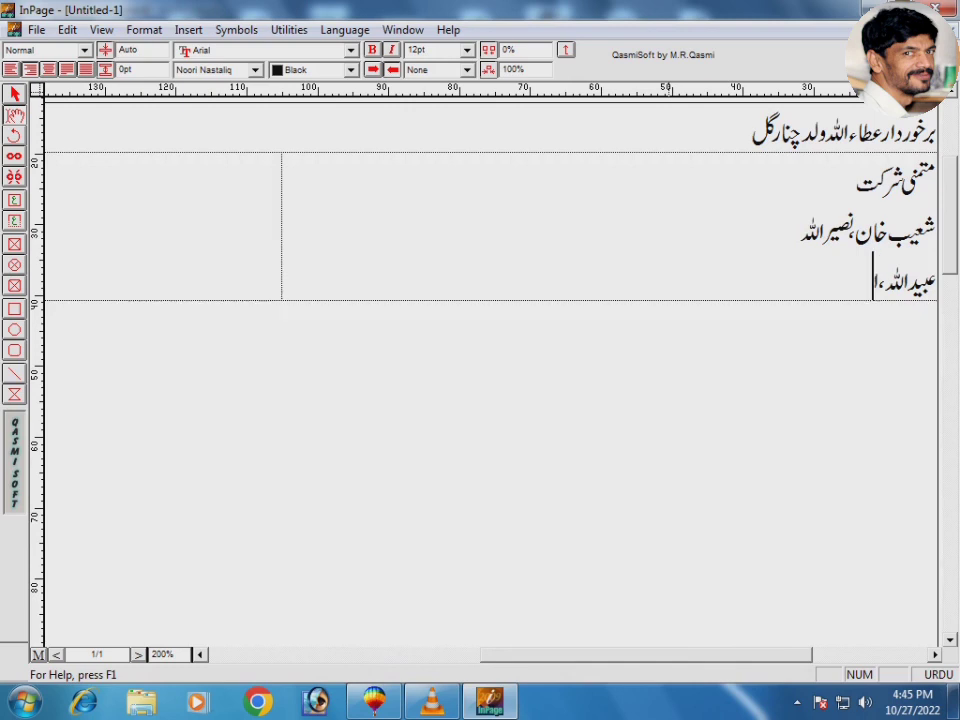
Step: Add two more lines of relatives' names in the right cell
key(BackSpace)
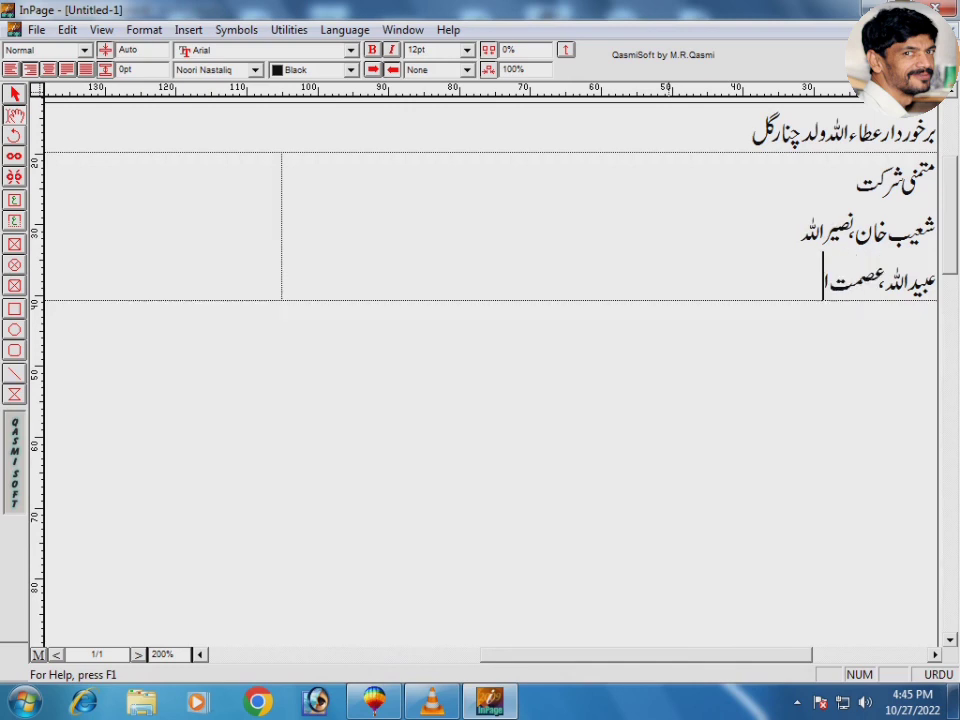
key(Tab)
key(shift+Tab)
key(Return)
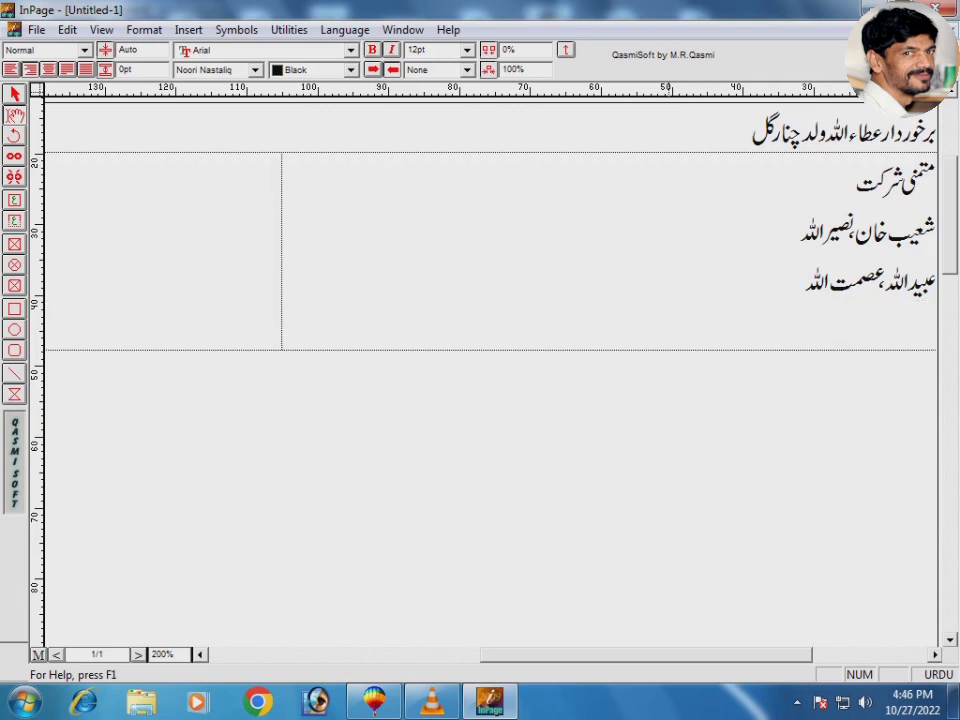
Step: Fill the left cell with 'چشم براہ' and two name lines, then start a 'دعوت طعام' line below the table
key(Tab)
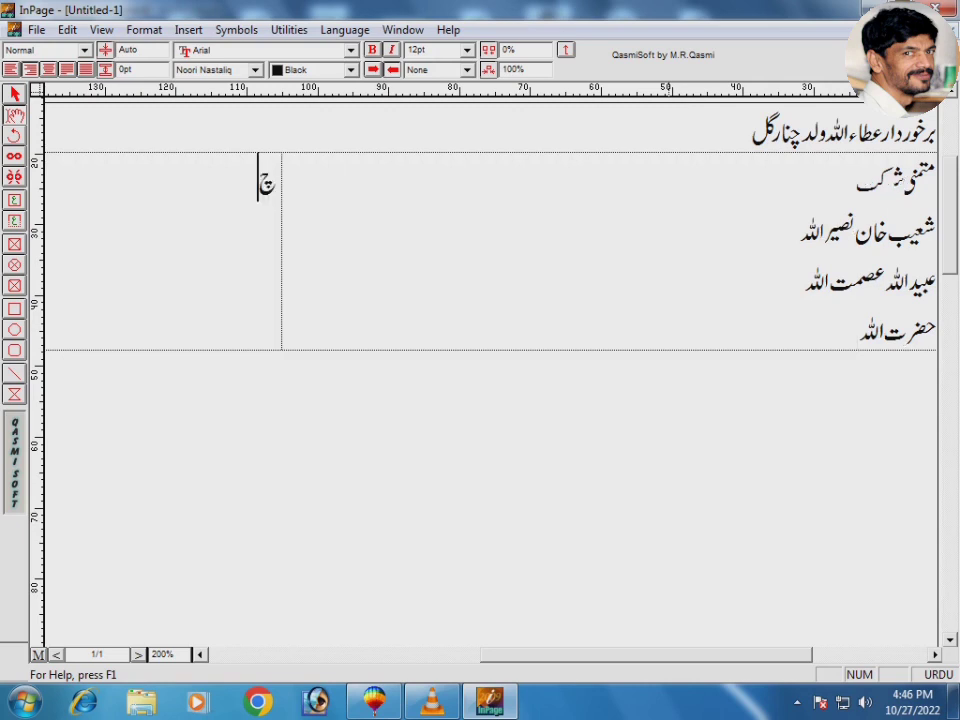
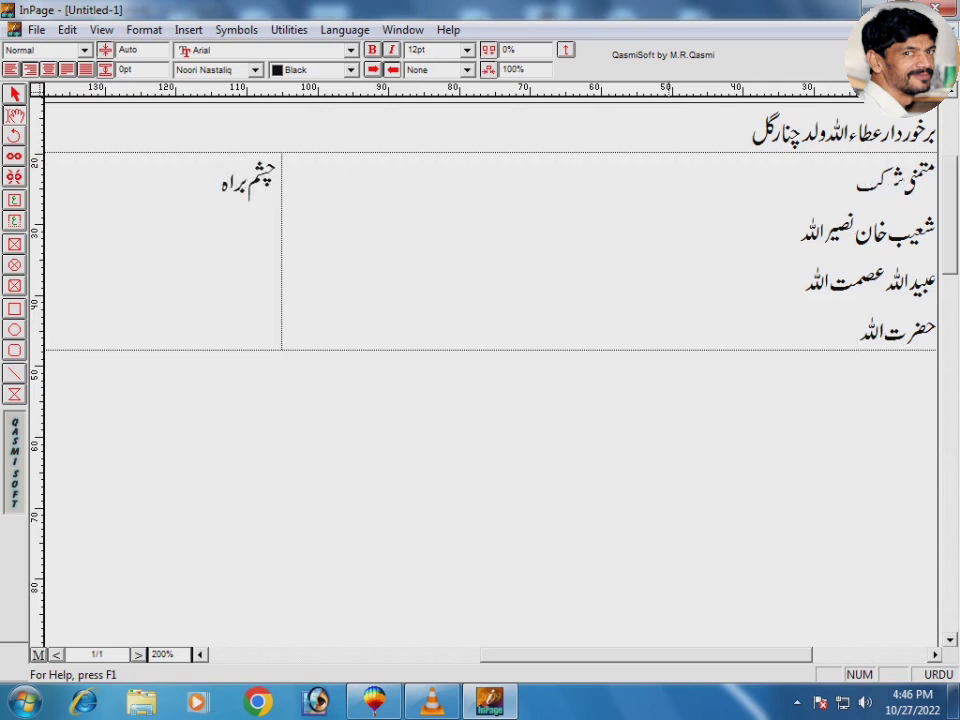
key(Return)
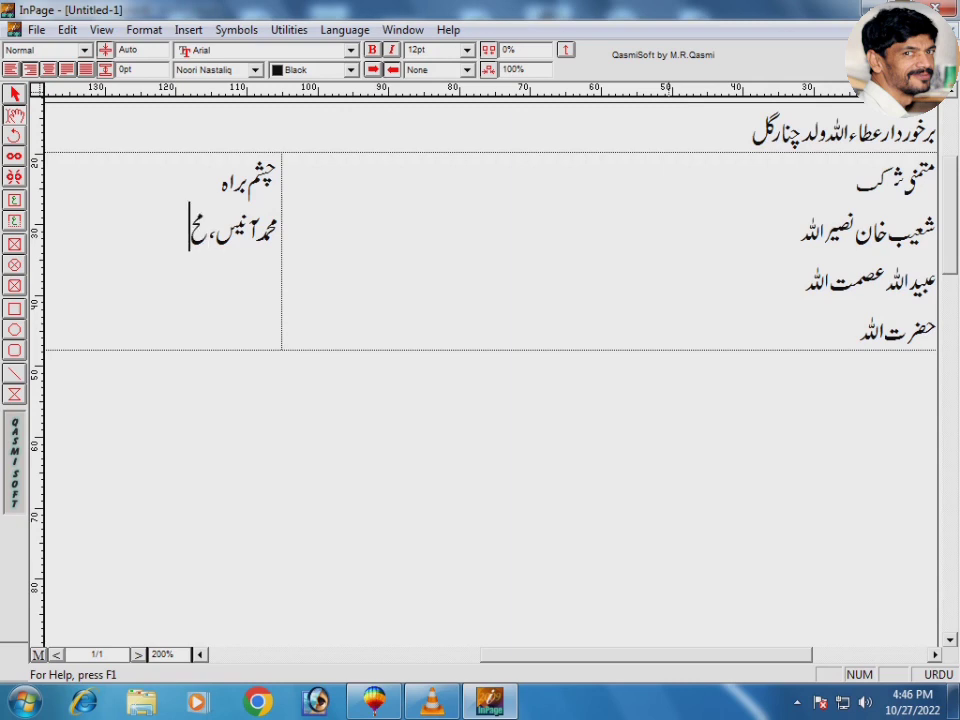
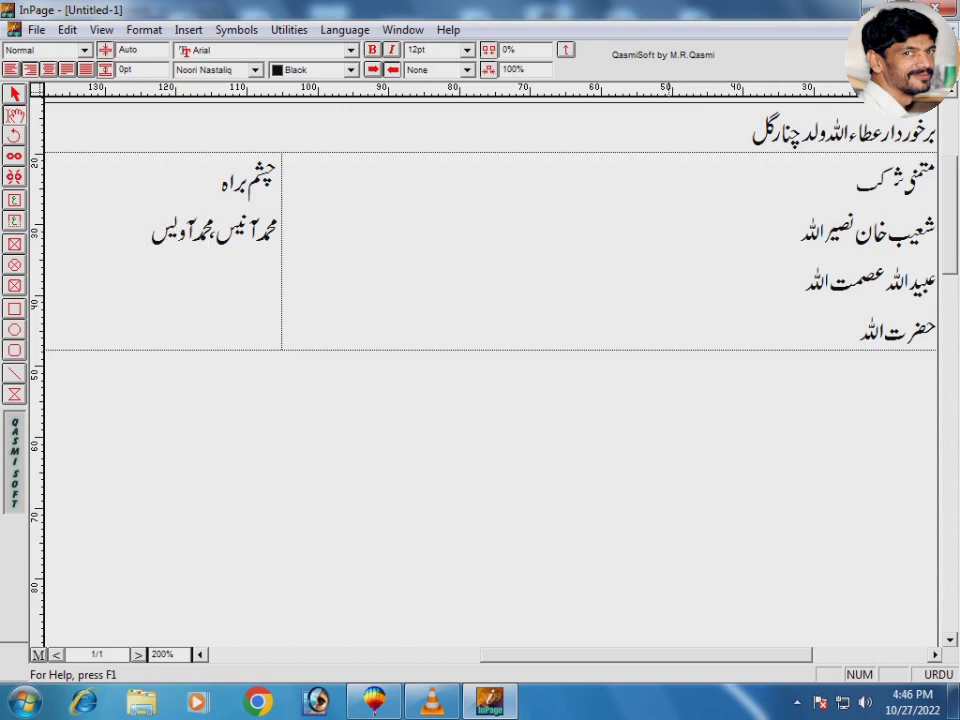
key(Return)
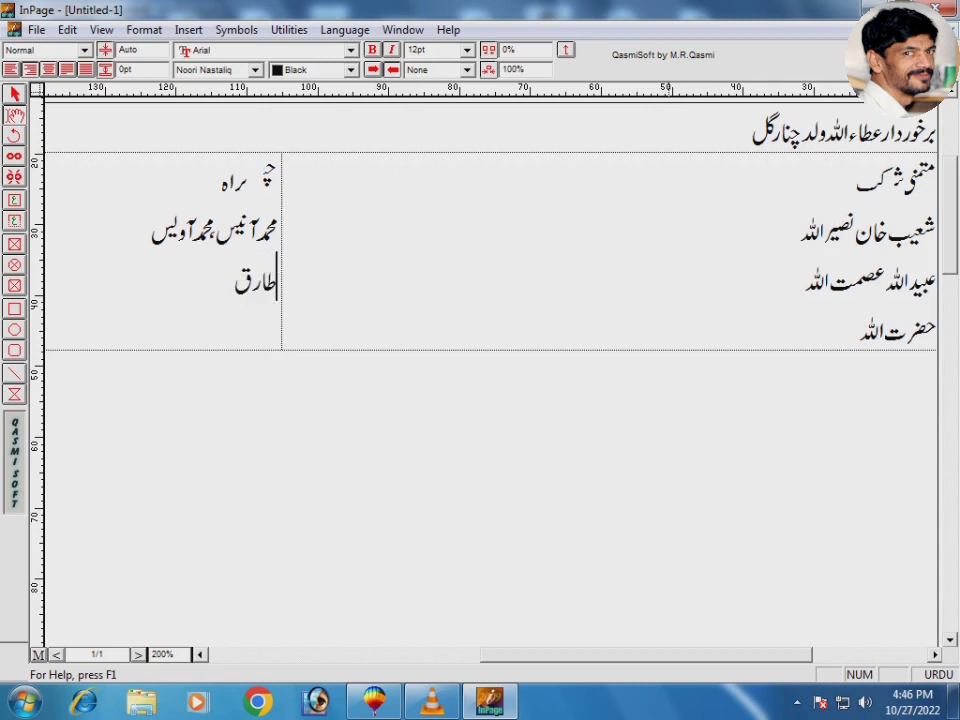
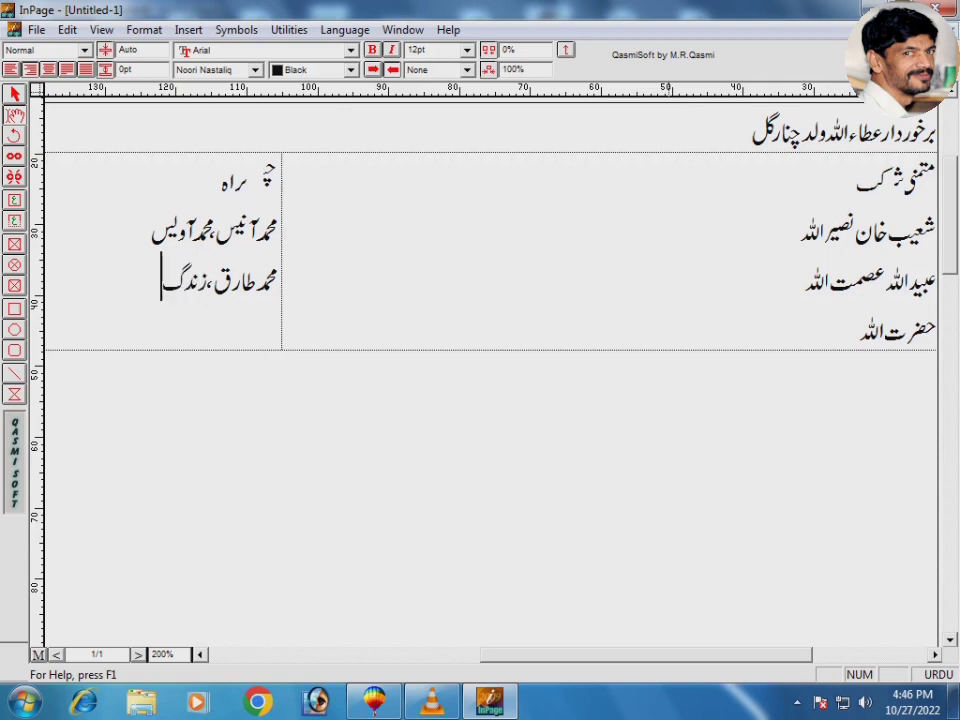
key(BackSpace)
key(BackSpace)
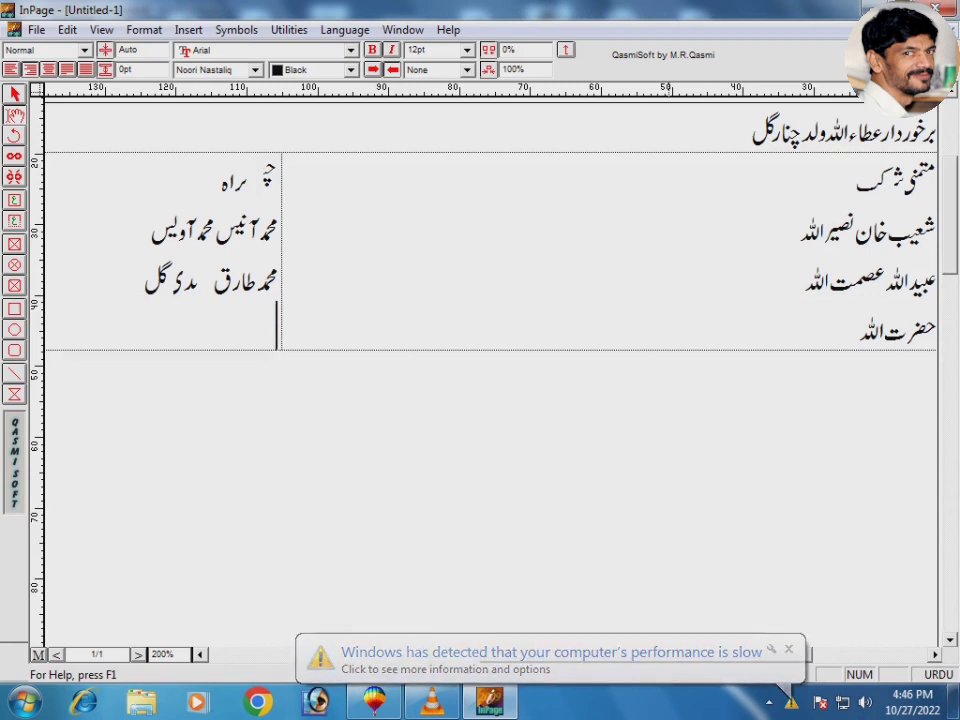
click(934, 375)
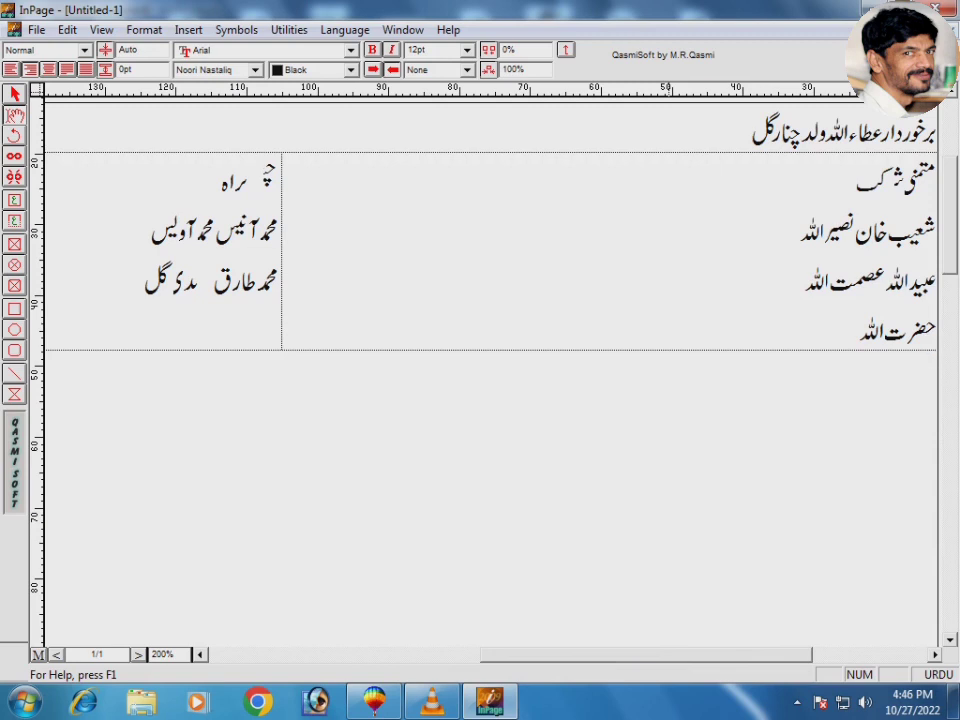
text(دعوت طعام)
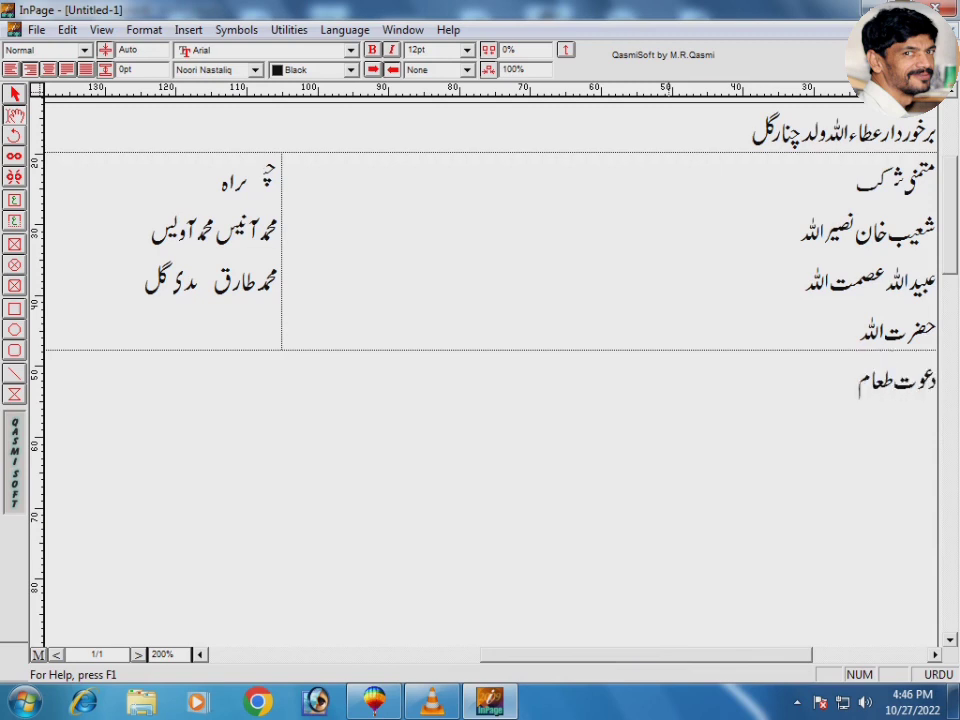
Step: Add the date '10 نومبر 2022 بروز' to the feast line, checking November 2022 on the calendar
key(ctrl+space)
text(10)
key(ctrl+space)
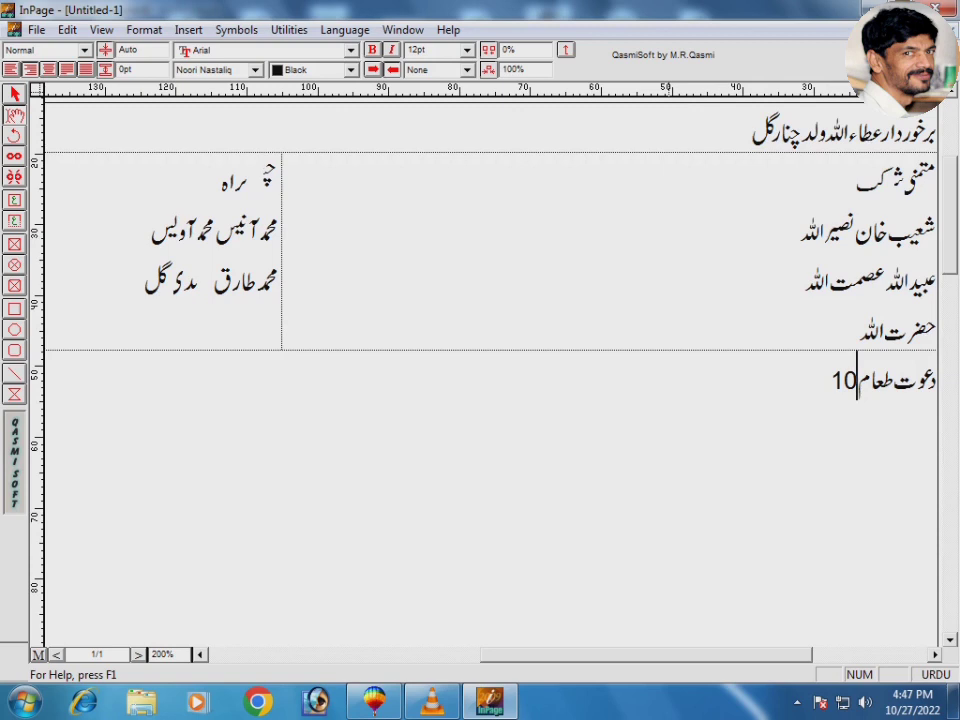
text(نومبر)
key(ctrl+space)
text(2022)
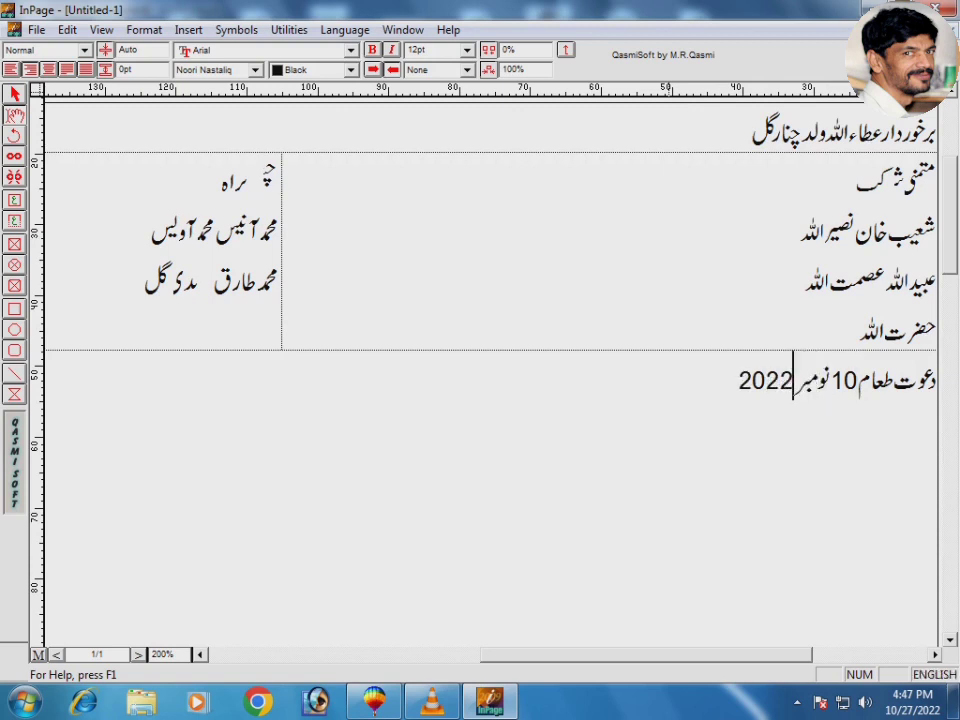
key(ctrl+space)
text(بروز)
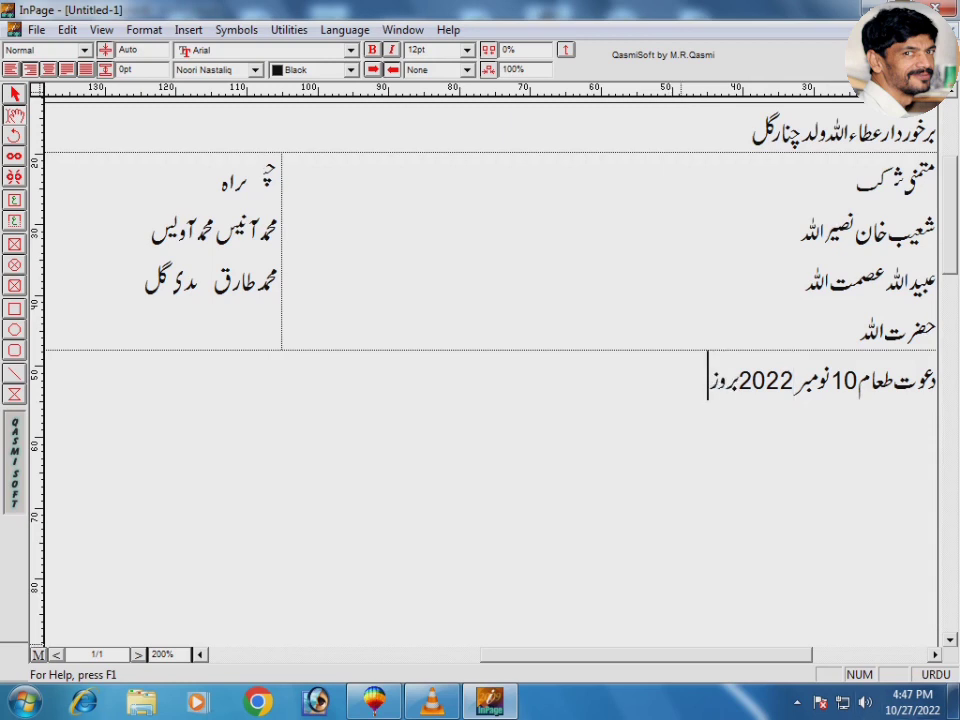
click(912, 702)
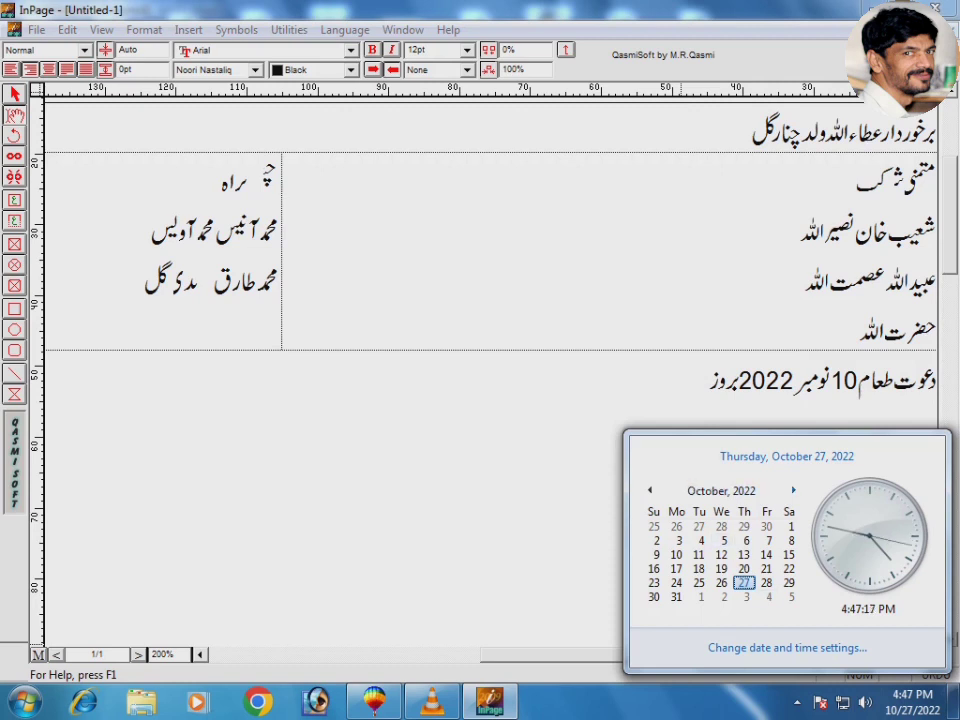
click(794, 490)
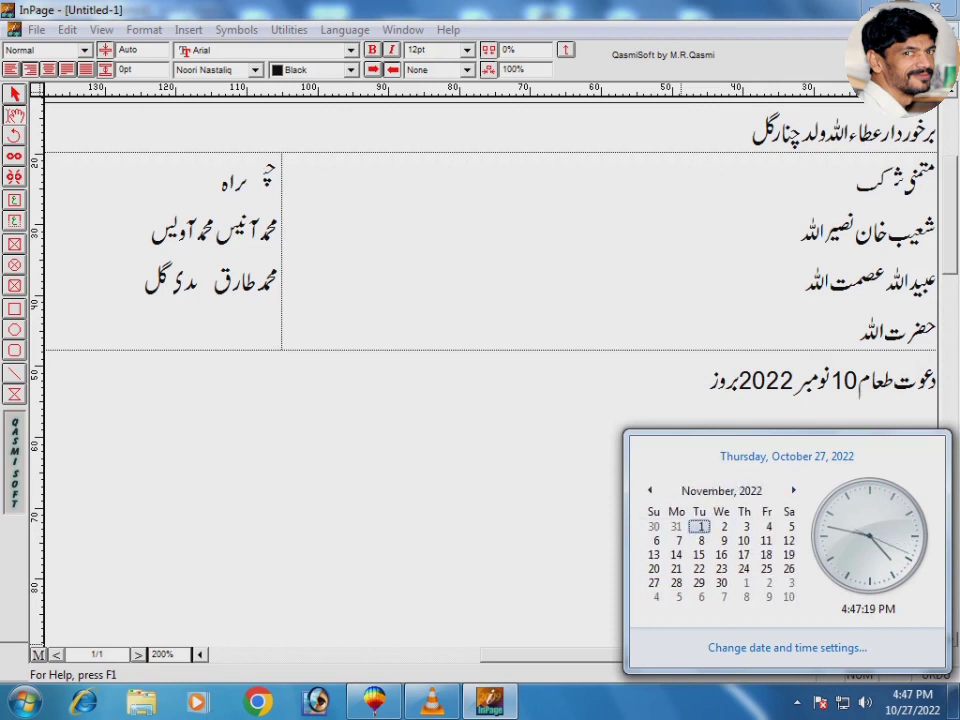
click(583, 394)
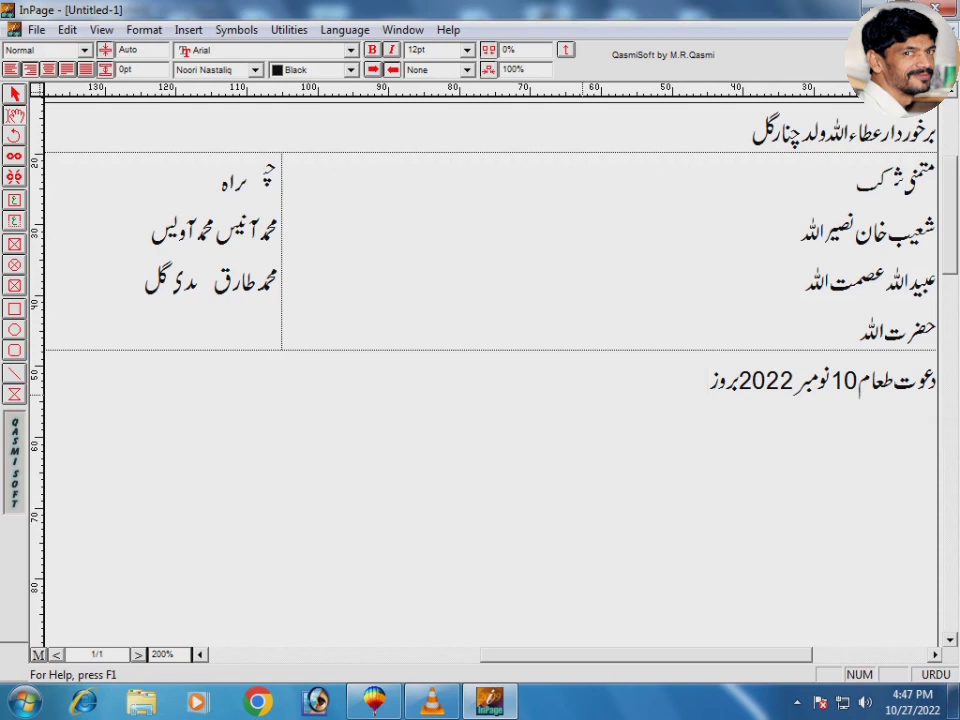
Step: Finish the line with 'جمعرات بوقت 10 تا 1 بجے دوپہر' and begin 'سہرابندی:'
text(جمعرات بوقت)
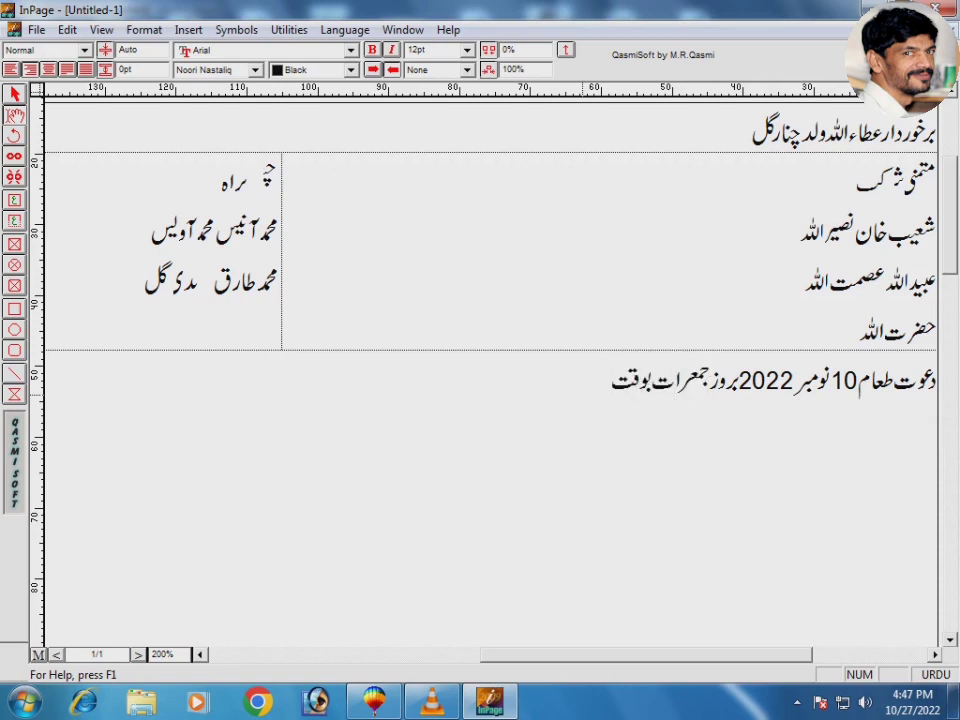
key(ctrl+space)
text(10)
key(ctrl+space)
text(بجے)
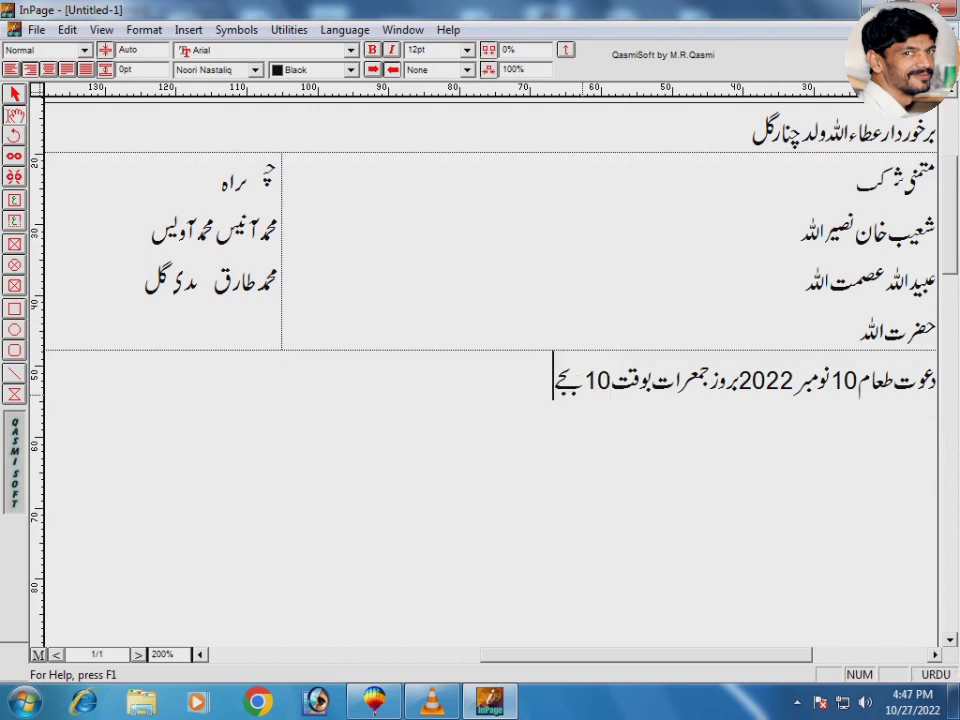
key(BackSpace)
key(BackSpace)
key(BackSpace)
text(تا)
key(ctrl+space)
text(1)
key(ctrl+space)
text(بجے دوپہر )
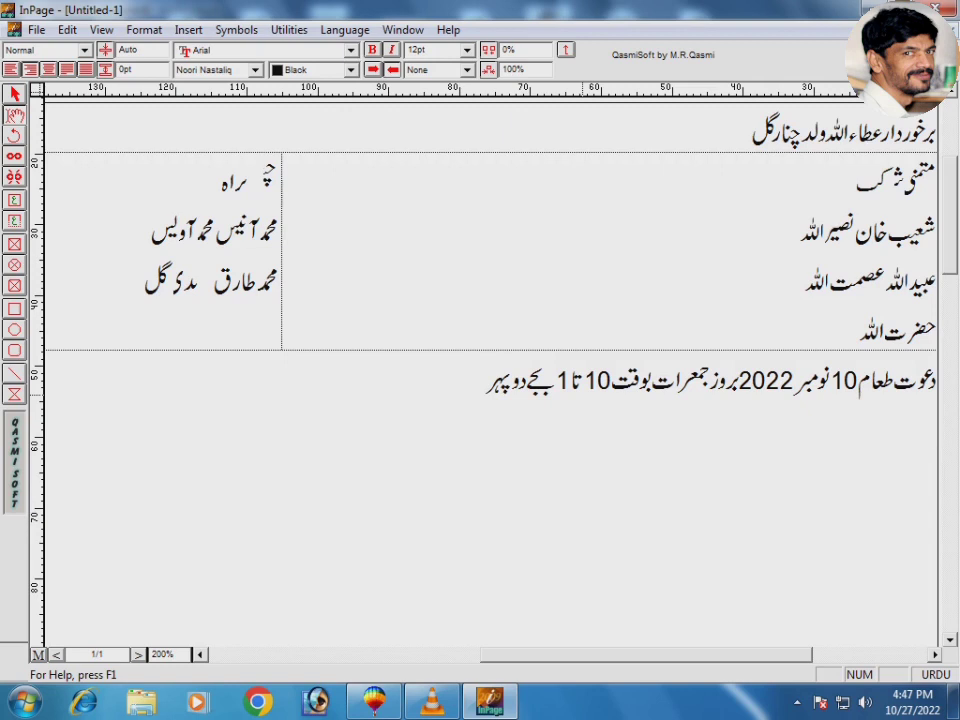
text(سہرابندی)
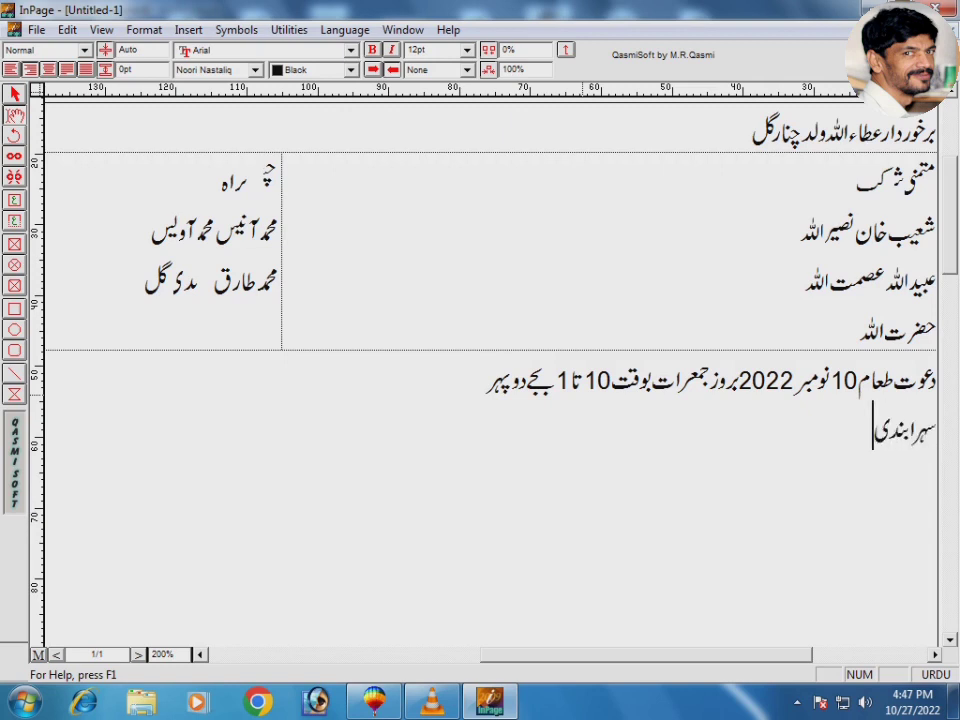
text(:)
Step: Give سہرابندی the time '3 بجے سہ پہر' and add a 'روانگی بارات:' line at '8 شب'
key(Tab)
key(Tab)
key(ctrl+space)
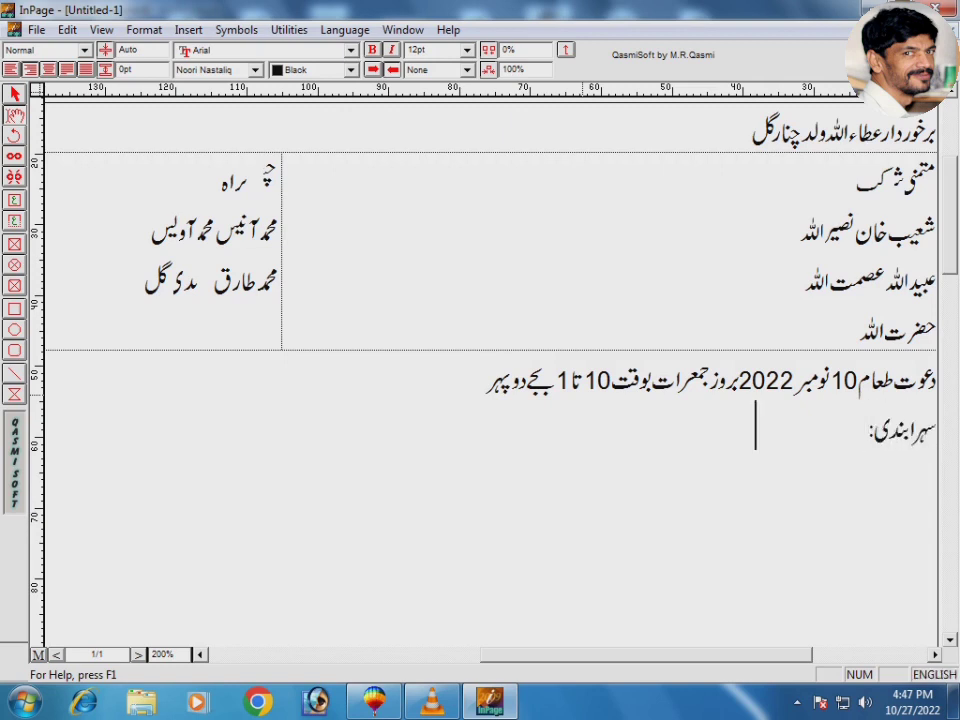
text(3)
key(ctrl+space)
text(بجے)
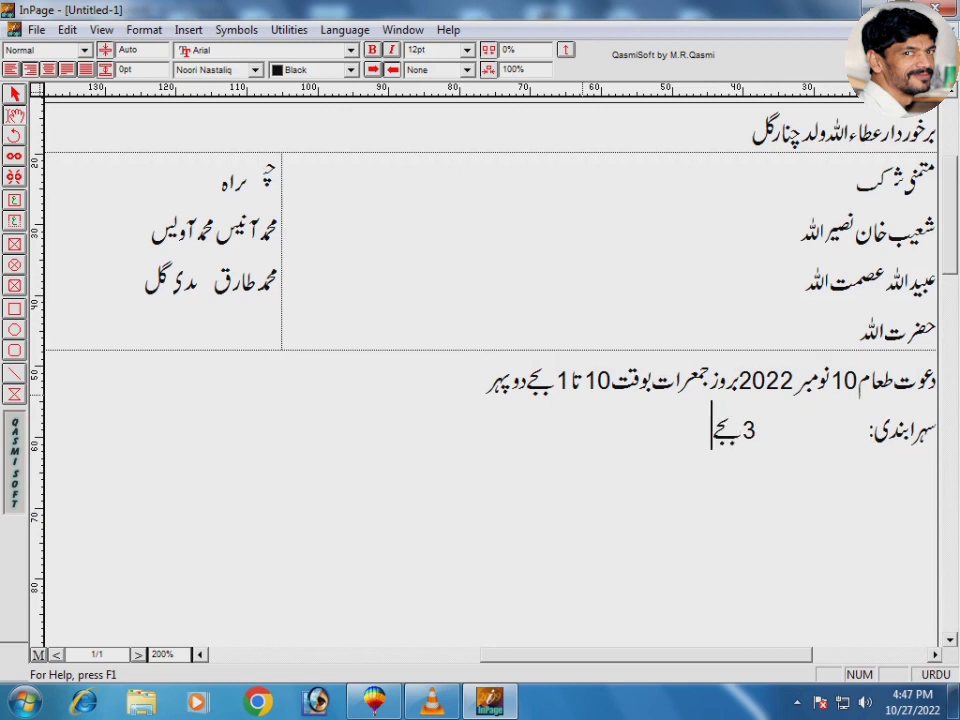
text( سہ پہر)
key(Return)
text(روانگ)
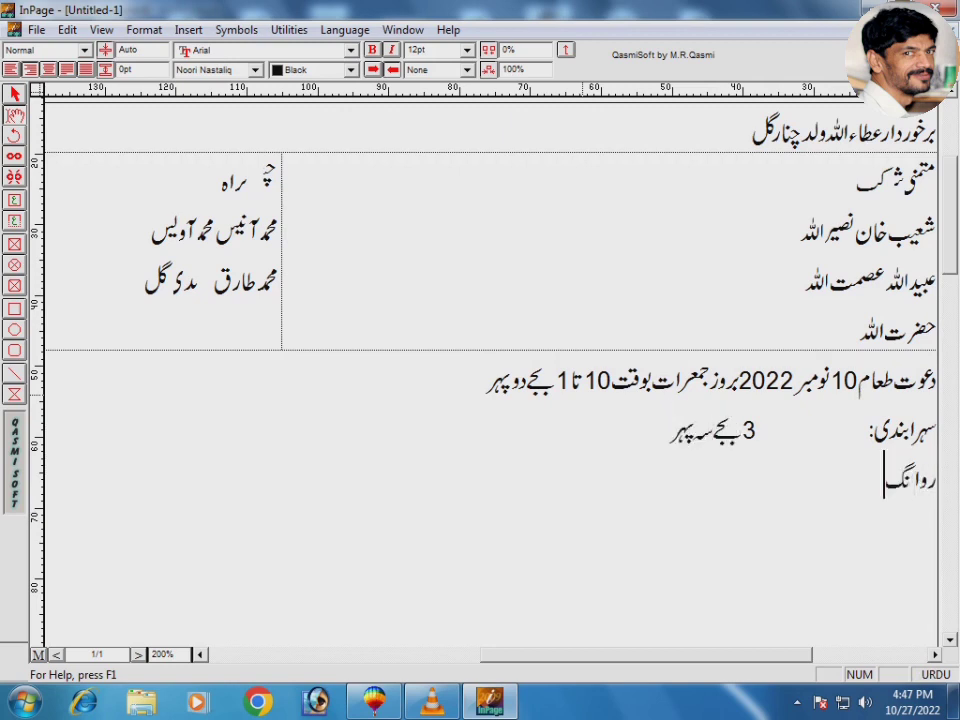
text(ی بارات)
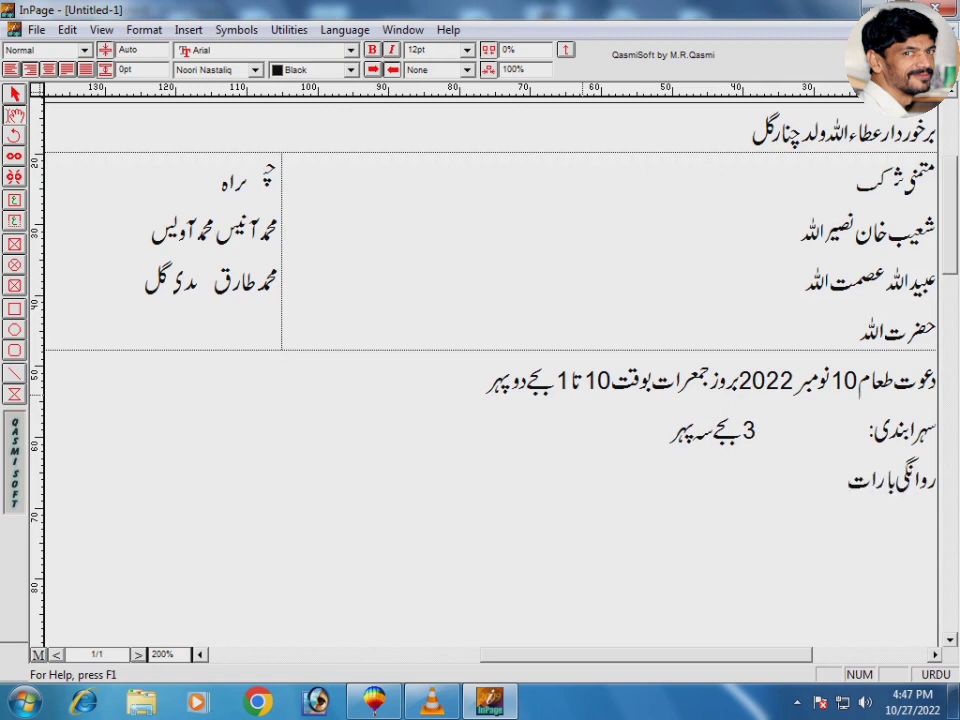
text(:)
key(Tab)
key(Tab)
key(ctrl+space)
text(8)
key(ctrl+space)
text(شب)
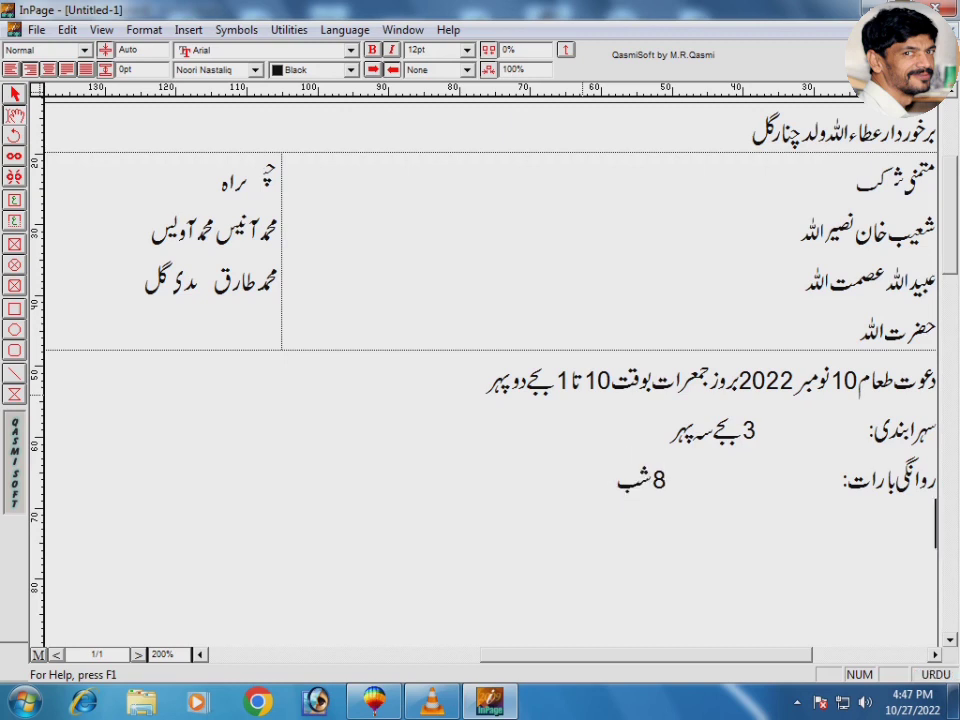
Step: Add the 'مقام دعوت' venue line and the host's mobile number
key(Return)
text(مقام دعوت)
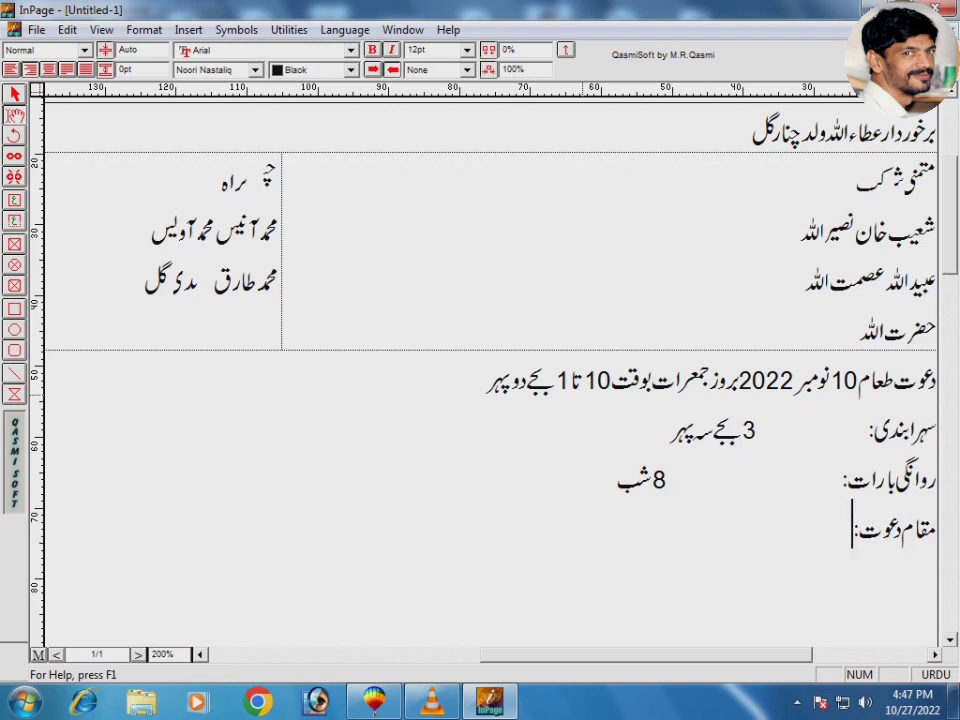
text(:لخت)
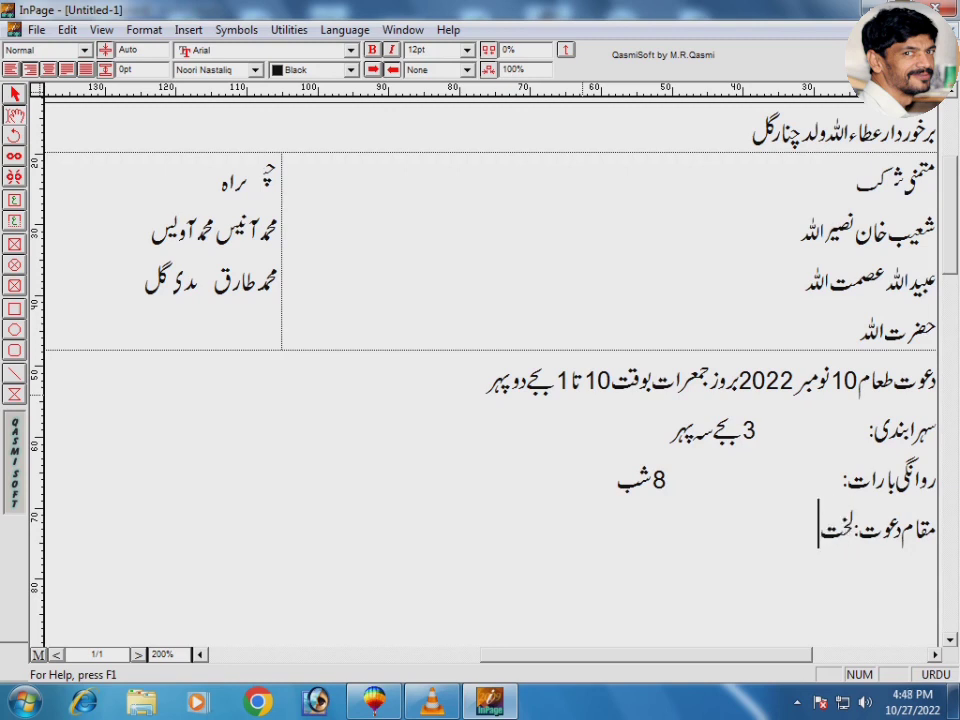
text(ی با)
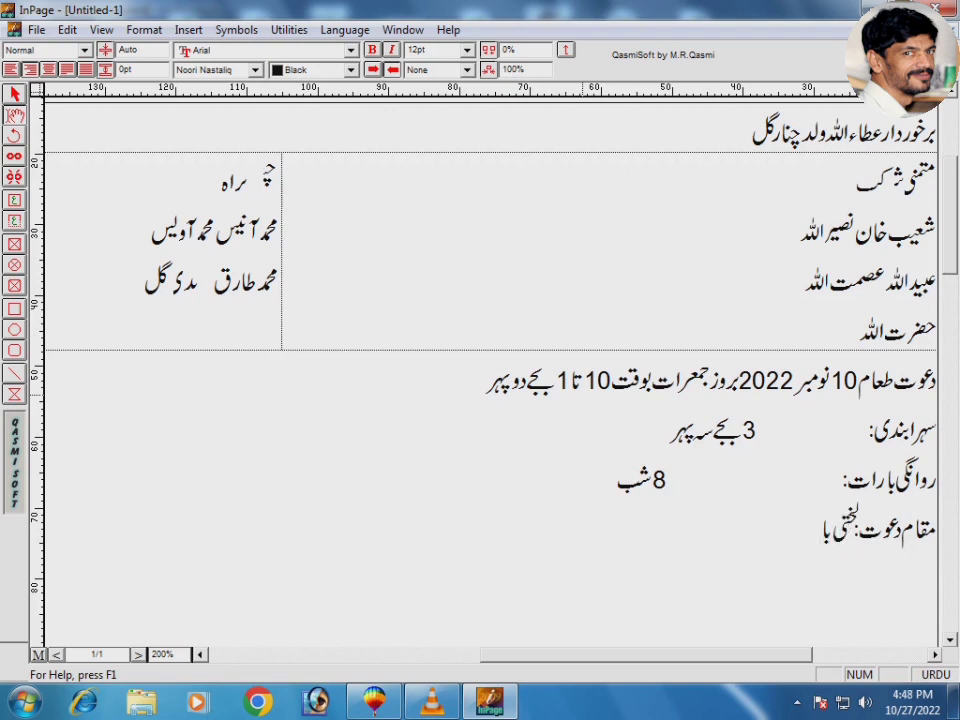
text(نڈہ ہنگو)
text(م)
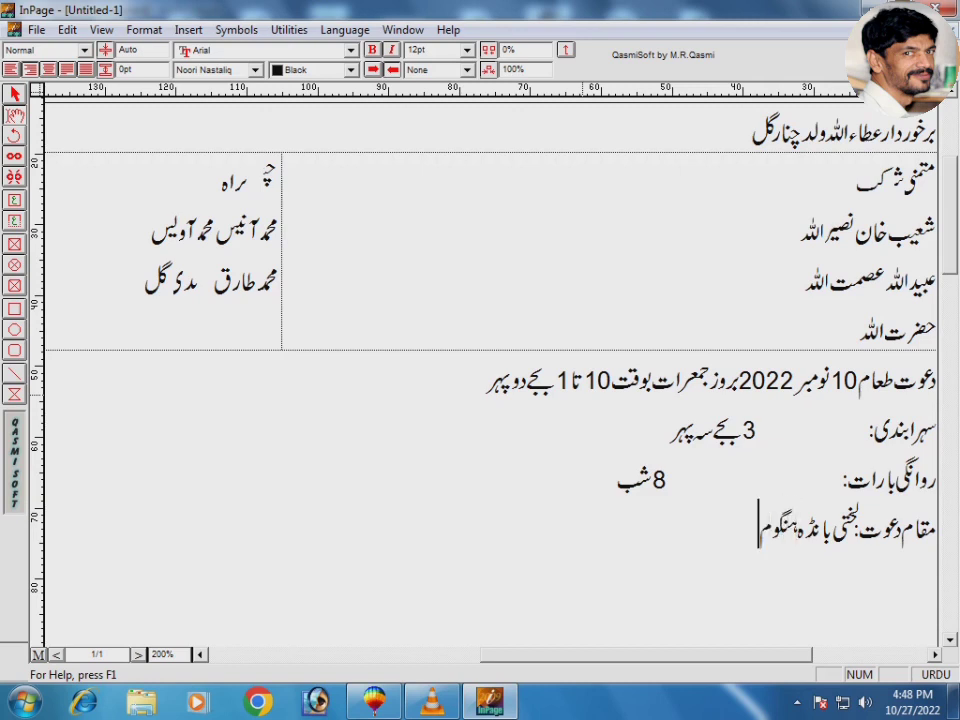
text(وبائل:)
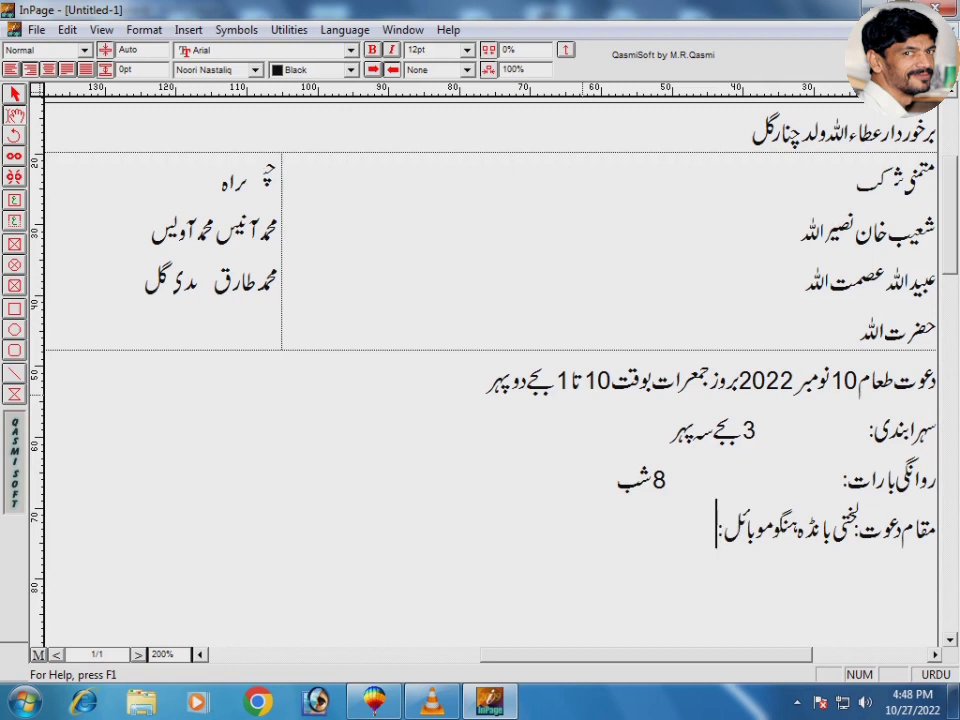
key(ctrl+space)
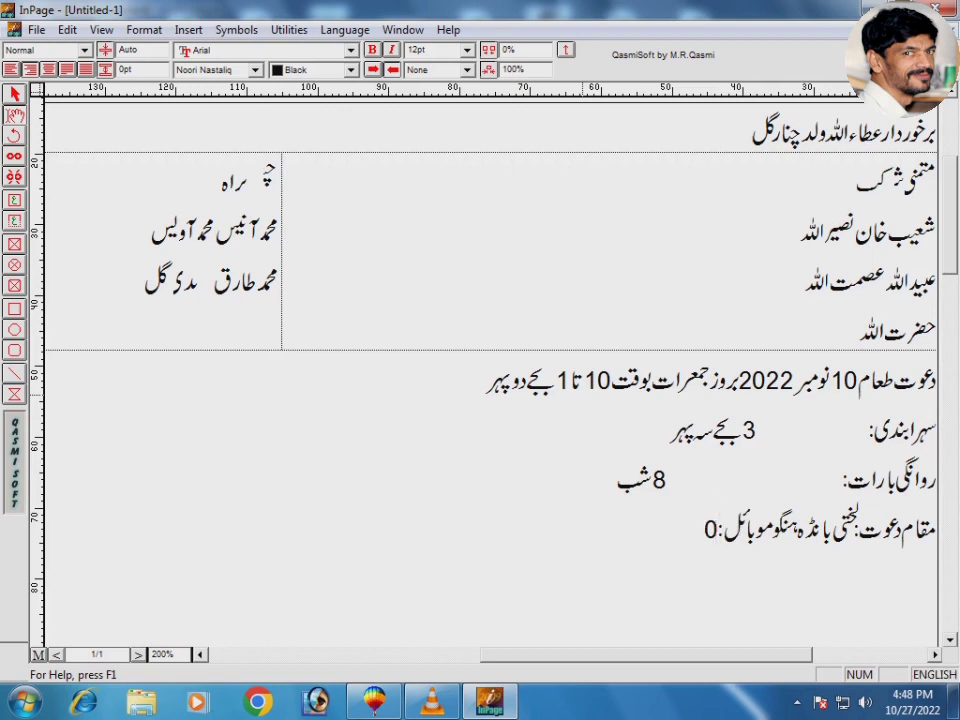
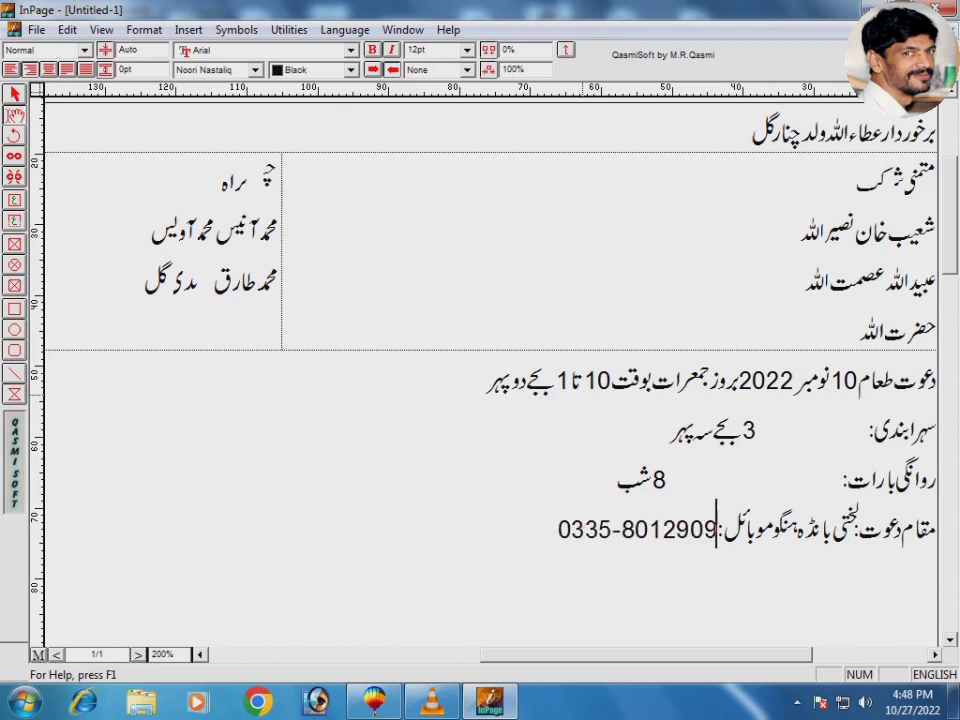
click(842, 432)
Step: Tab-align the 3 PM and 8 PM times, centre the table text, and enlarge the right-column names to 15pt
key(Tab)
key(Tab)
click(759, 472)
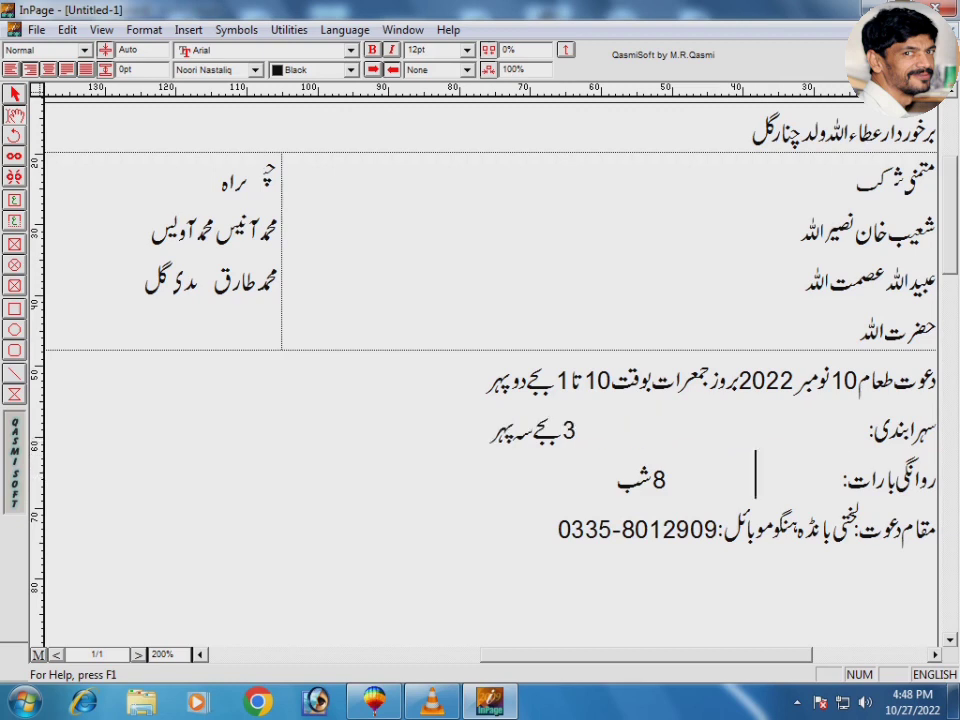
key(Tab)
drag(853, 178, 238, 235)
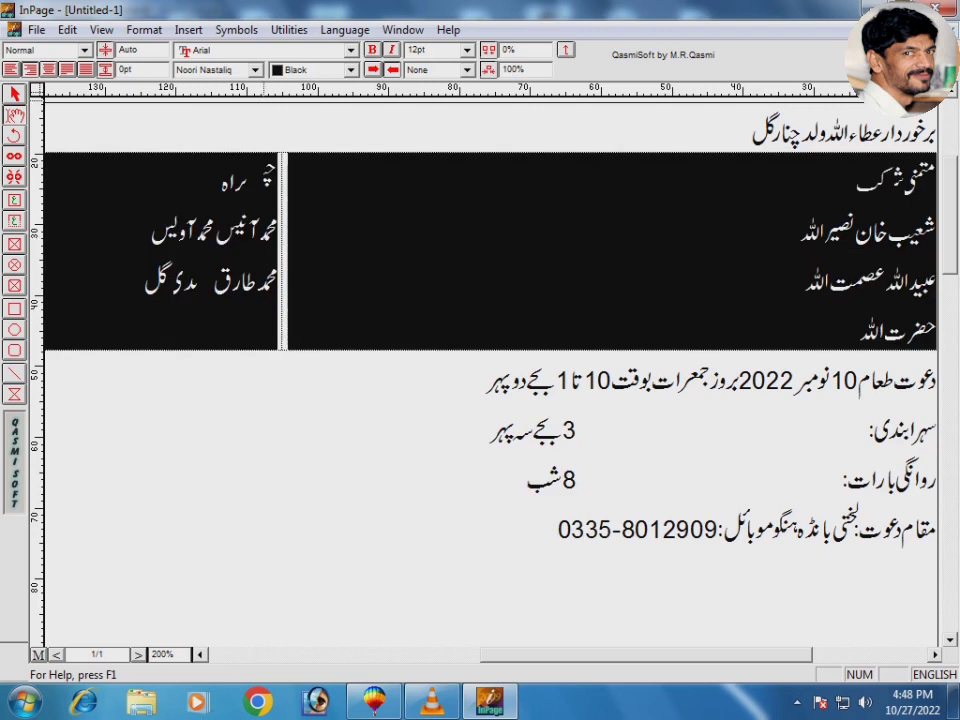
key(ctrl+shift+c)
click(506, 253)
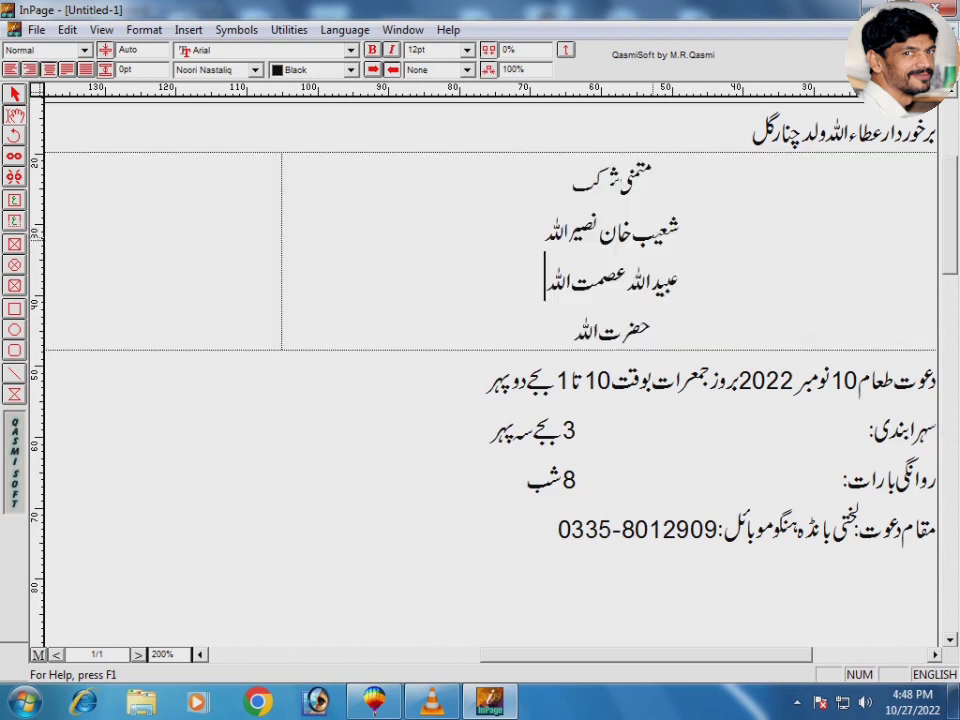
drag(688, 227, 464, 311)
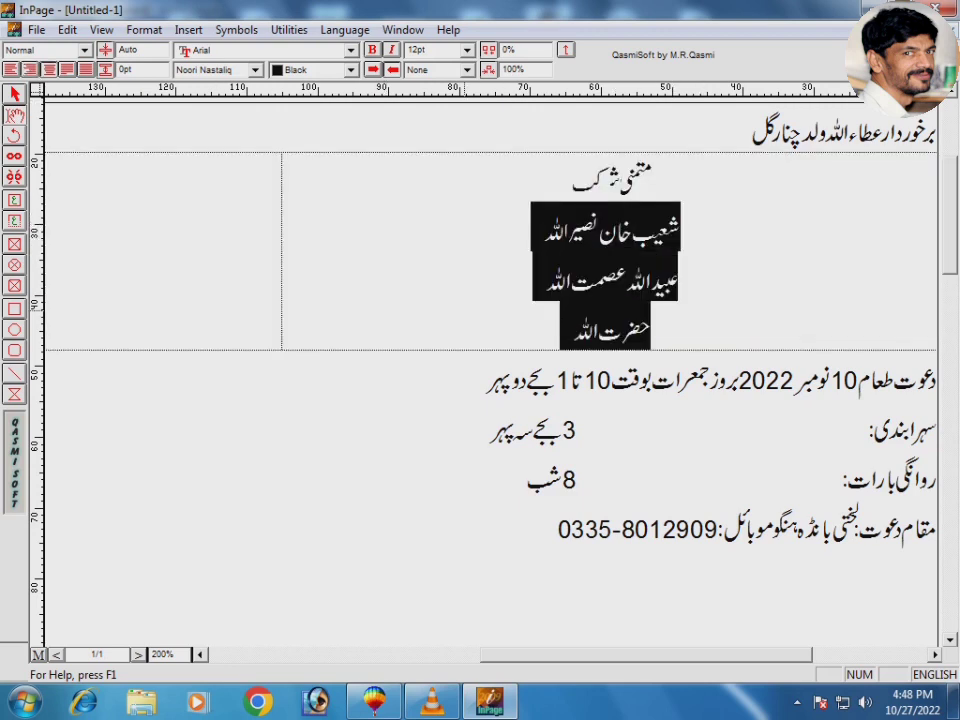
key(ctrl+bracketright)
key(ctrl+bracketright)
key(ctrl+bracketright)
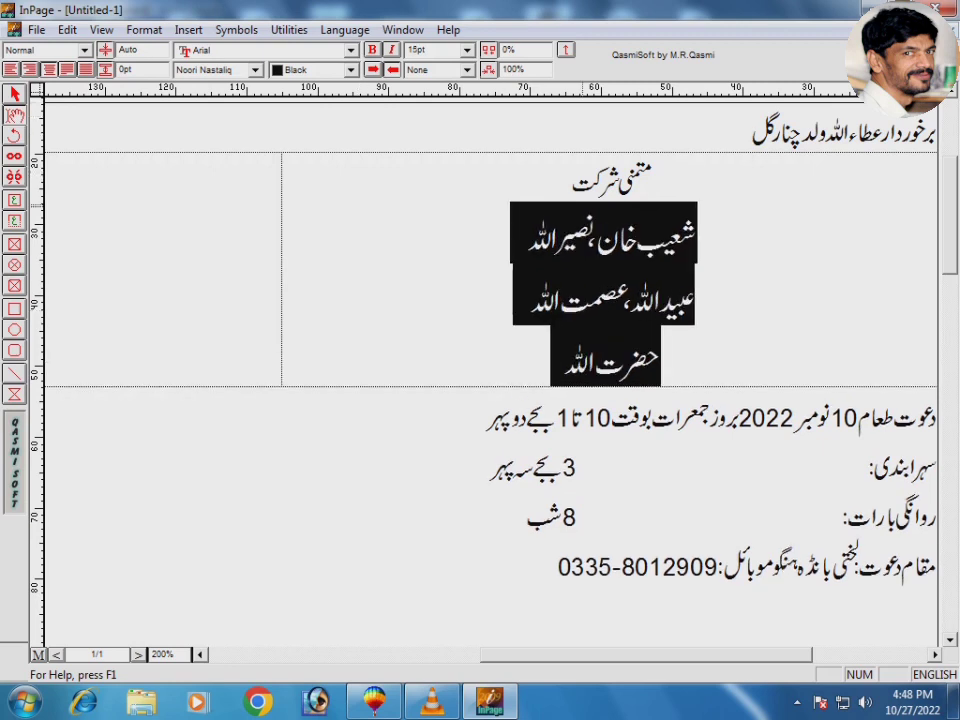
Step: Set the 'متمنی شرکت' heading in the Akram font at 9pt
triple_click(617, 184)
click(255, 69)
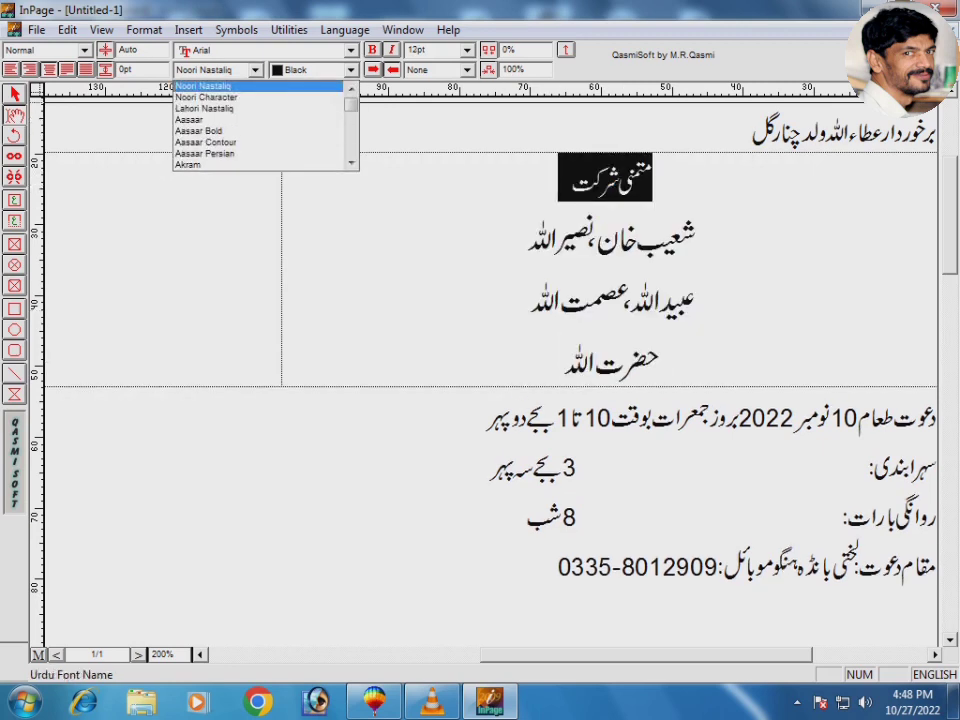
key(Return)
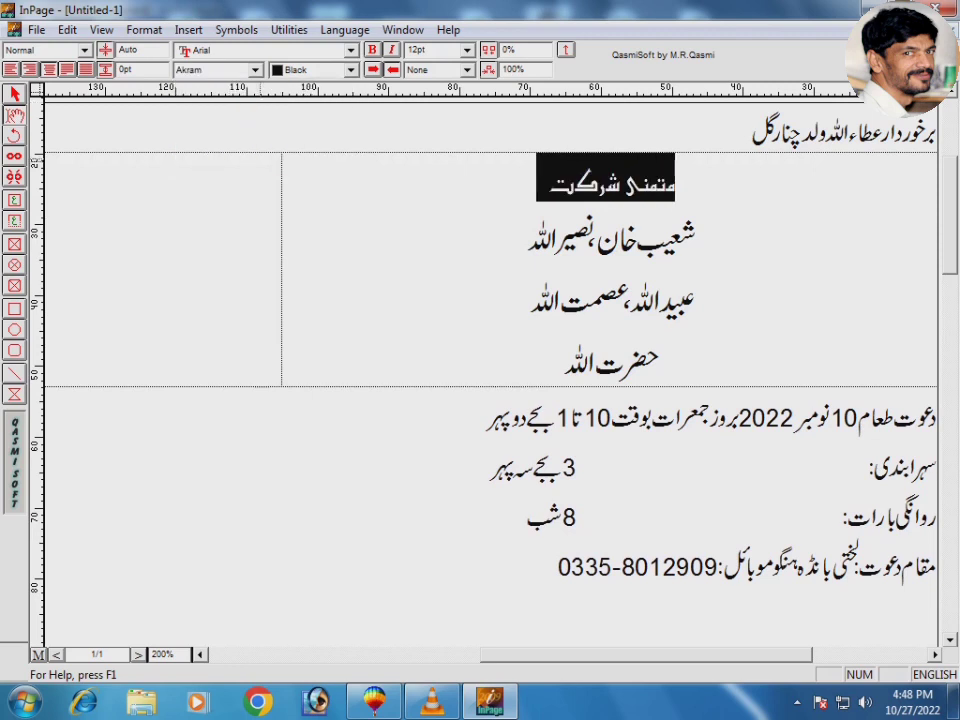
click(467, 50)
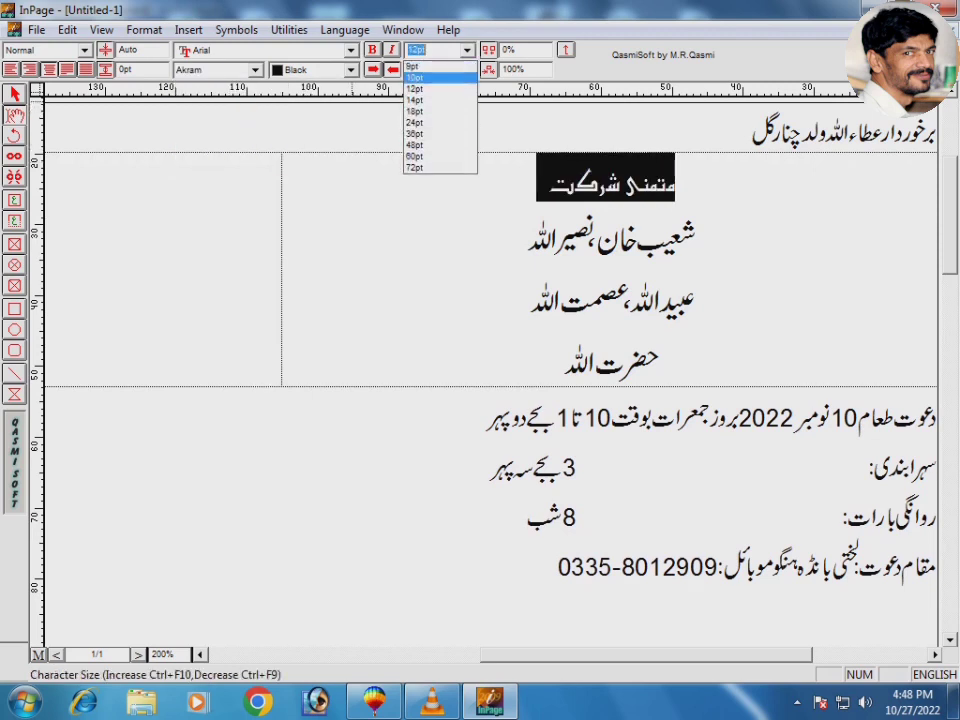
key(Up)
key(Return)
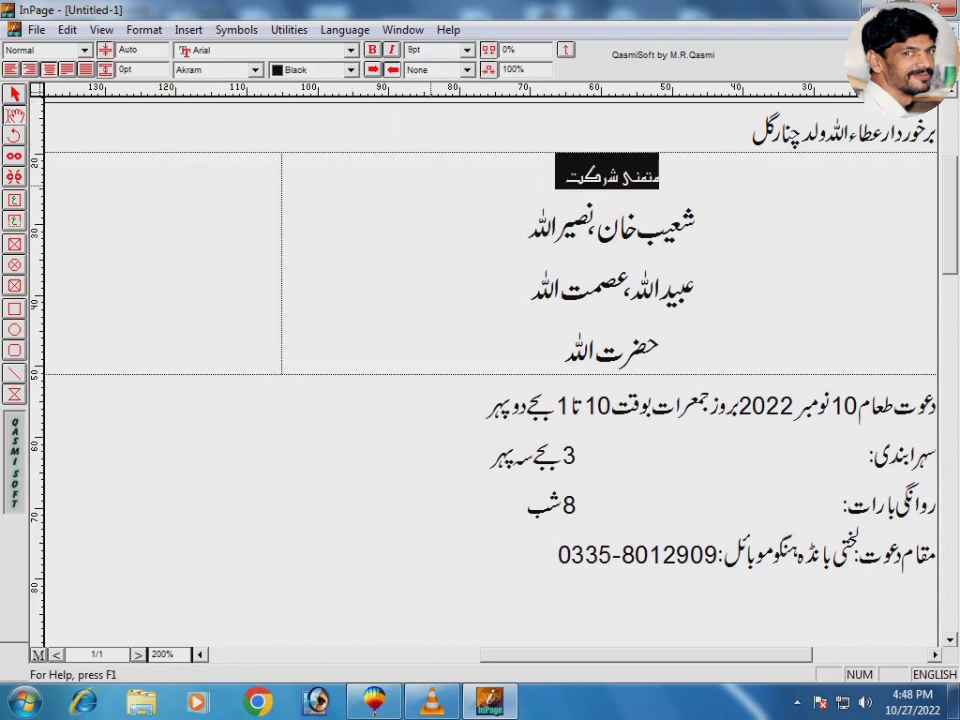
click(200, 655)
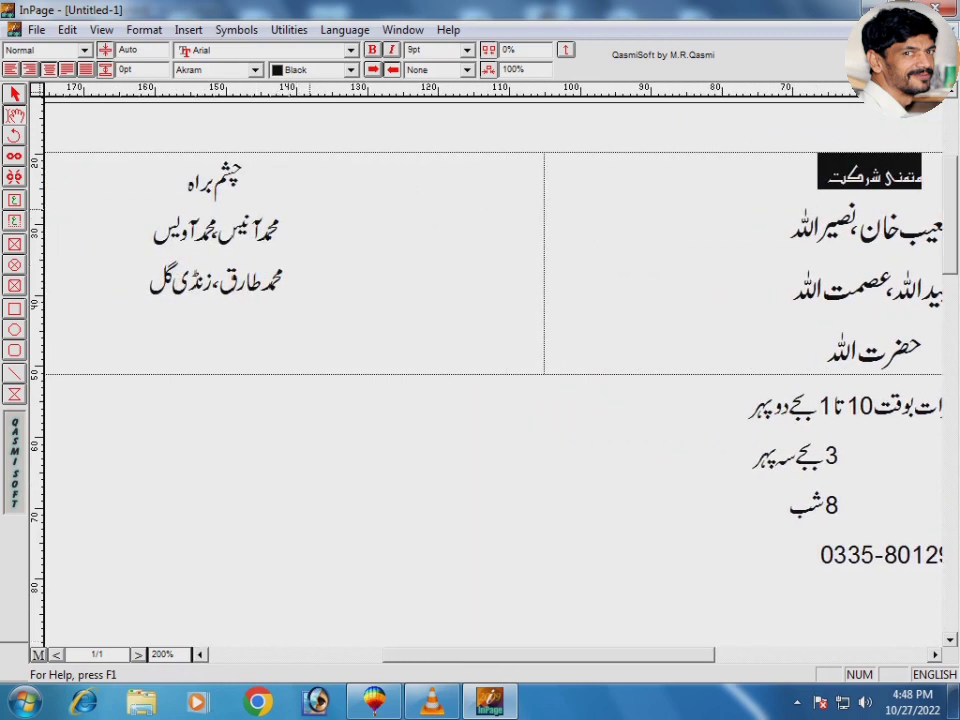
Step: Enlarge the left column's two name lines to 15pt and set 'چشم براہ' in Akram at 9pt
drag(309, 210, 89, 292)
key(ctrl+shift+period)
key(ctrl+shift+period)
key(ctrl+shift+period)
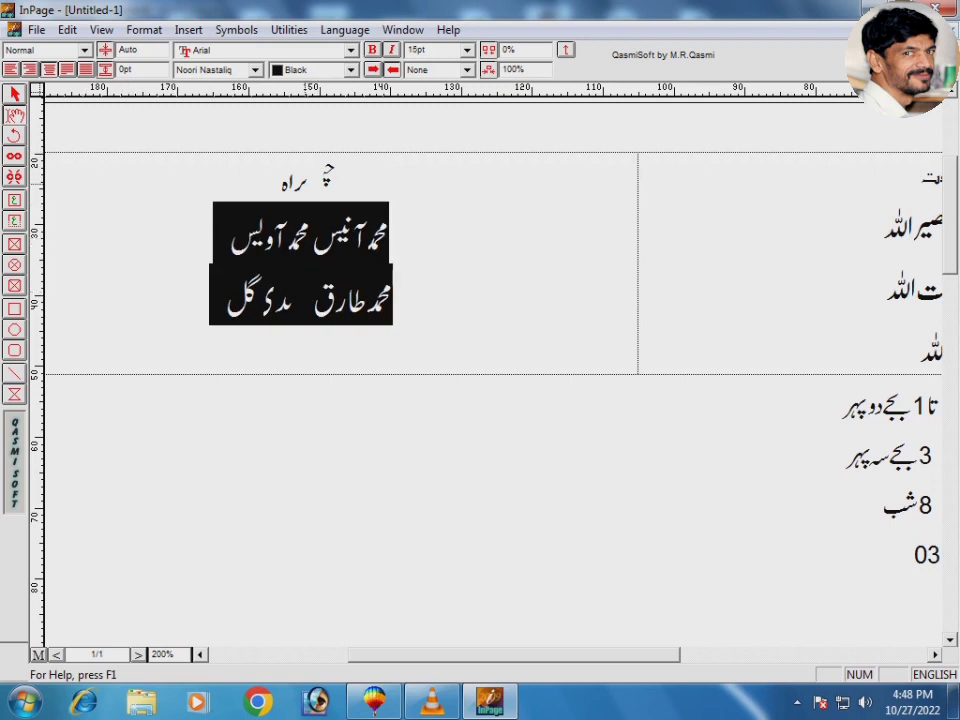
triple_click(303, 185)
click(467, 50)
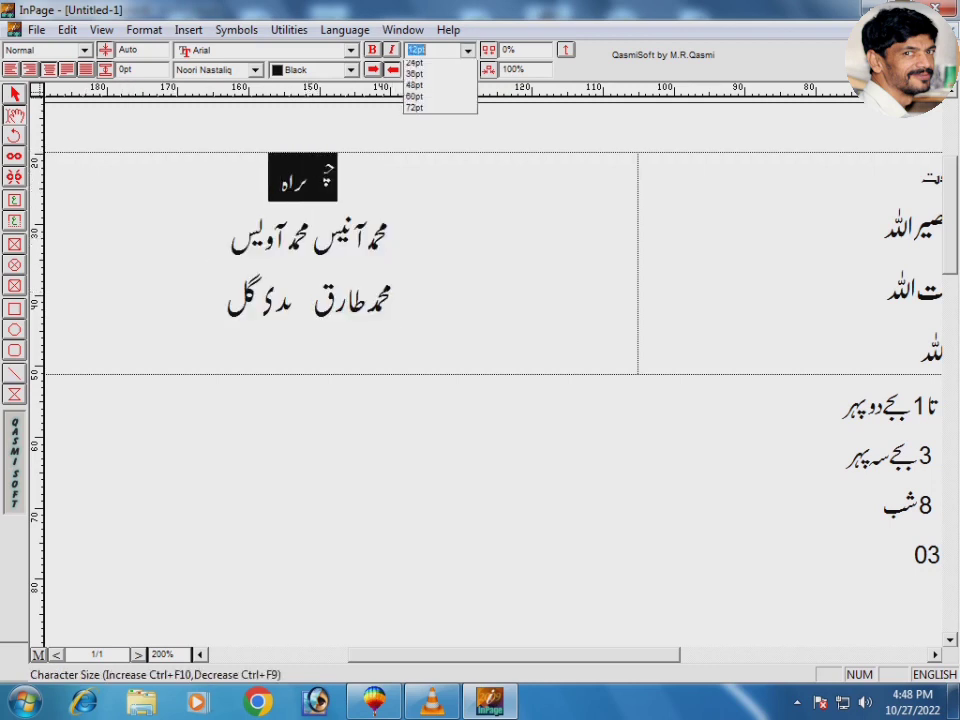
click(430, 66)
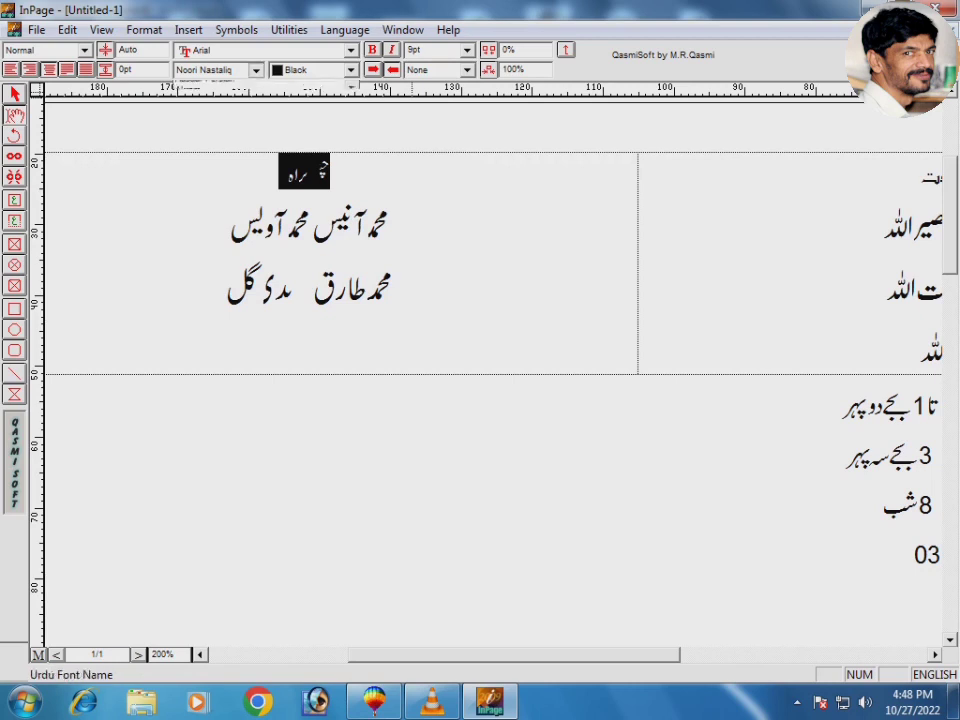
click(255, 70)
key(Return)
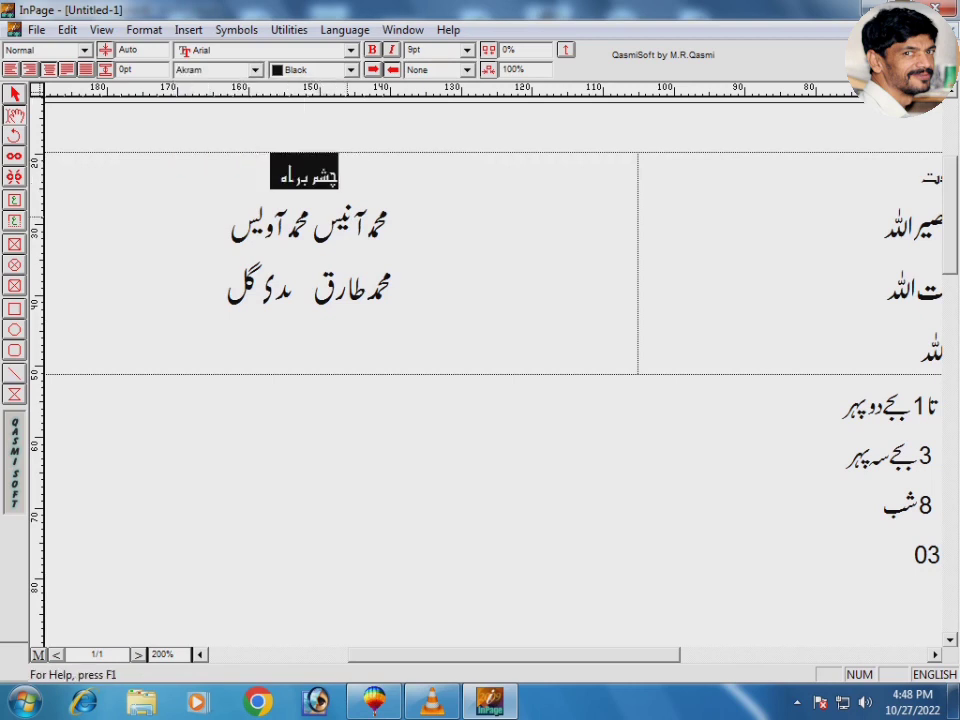
click(920, 175)
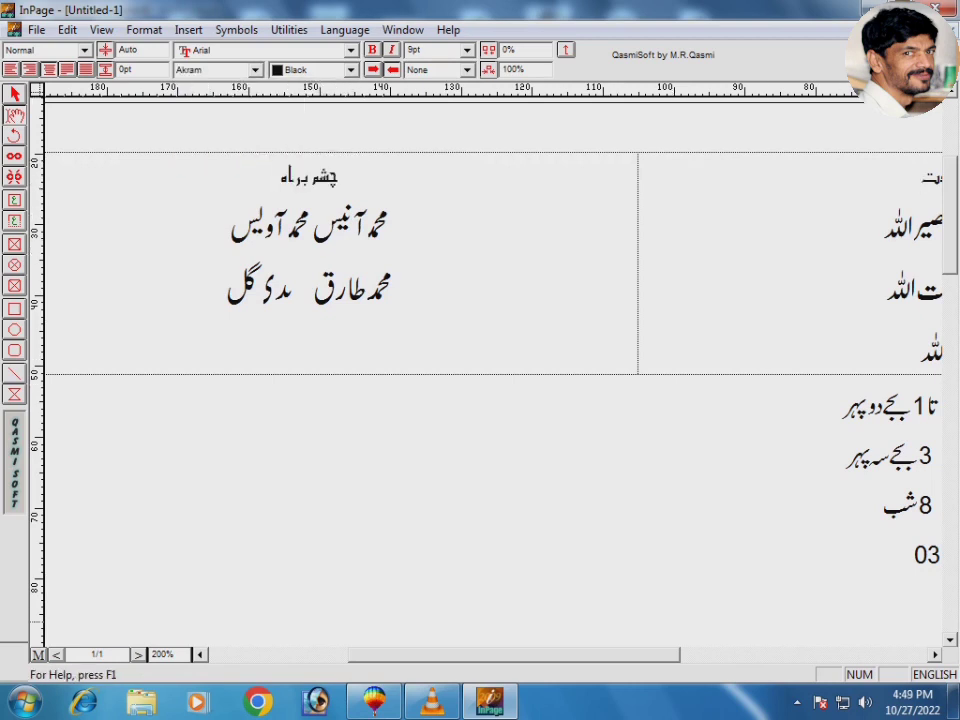
key(Right)
click(936, 655)
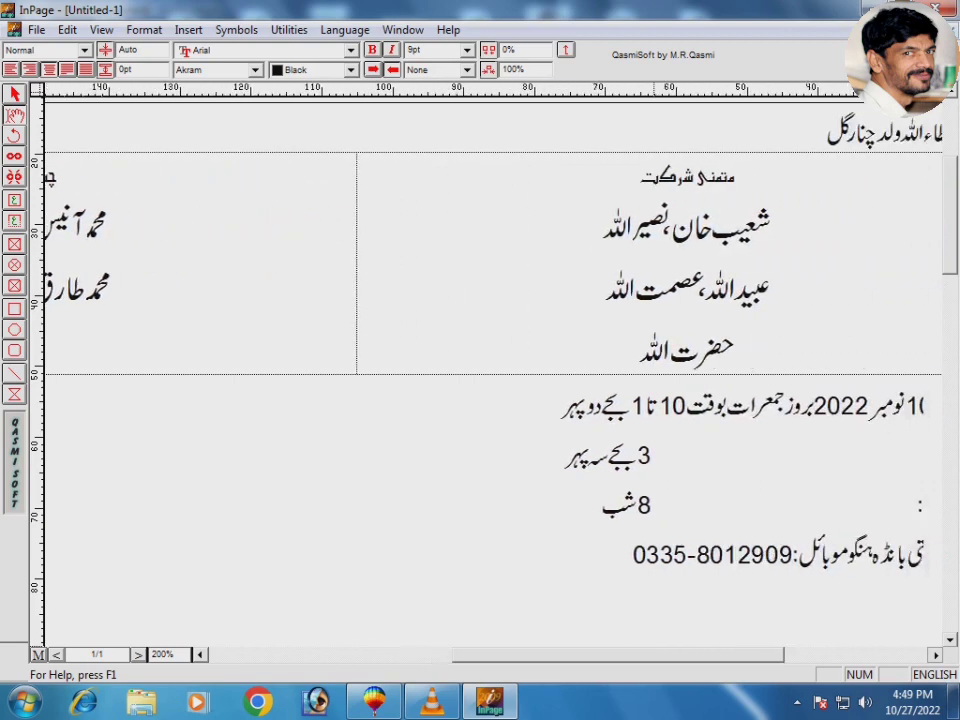
Step: In the top line, enlarge the two names to 15pt and shrink 'ولد' and 'برخوردار' to 10pt
double_click(701, 132)
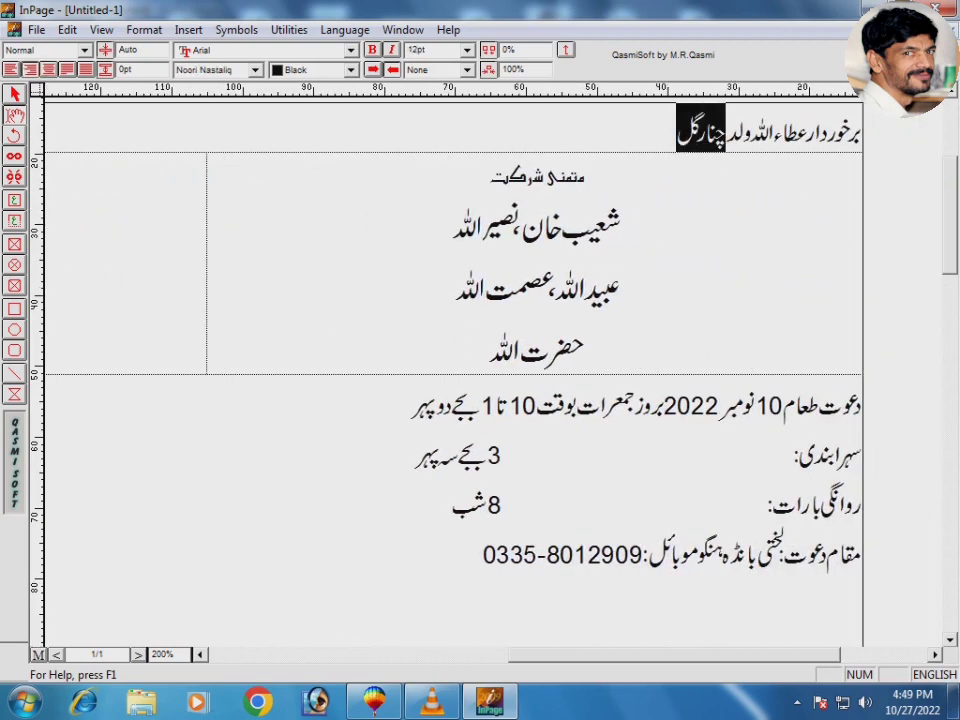
key(ctrl+shift+period)
key(ctrl+shift+period)
key(ctrl+shift+period)
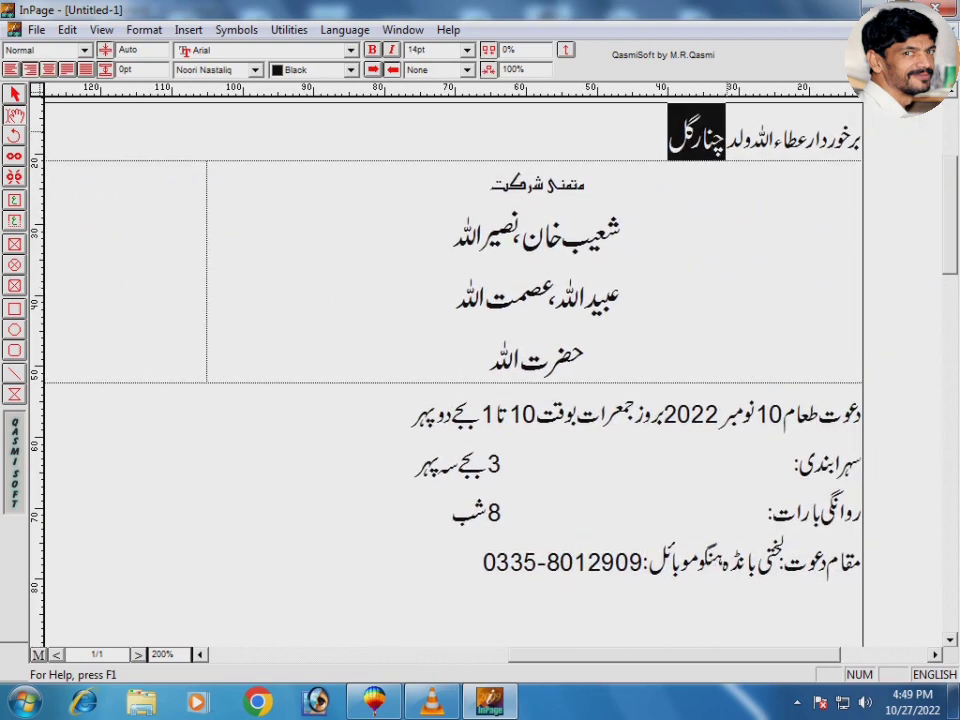
key(Right)
key(shift+Right)
key(shift+Right)
key(shift+Right)
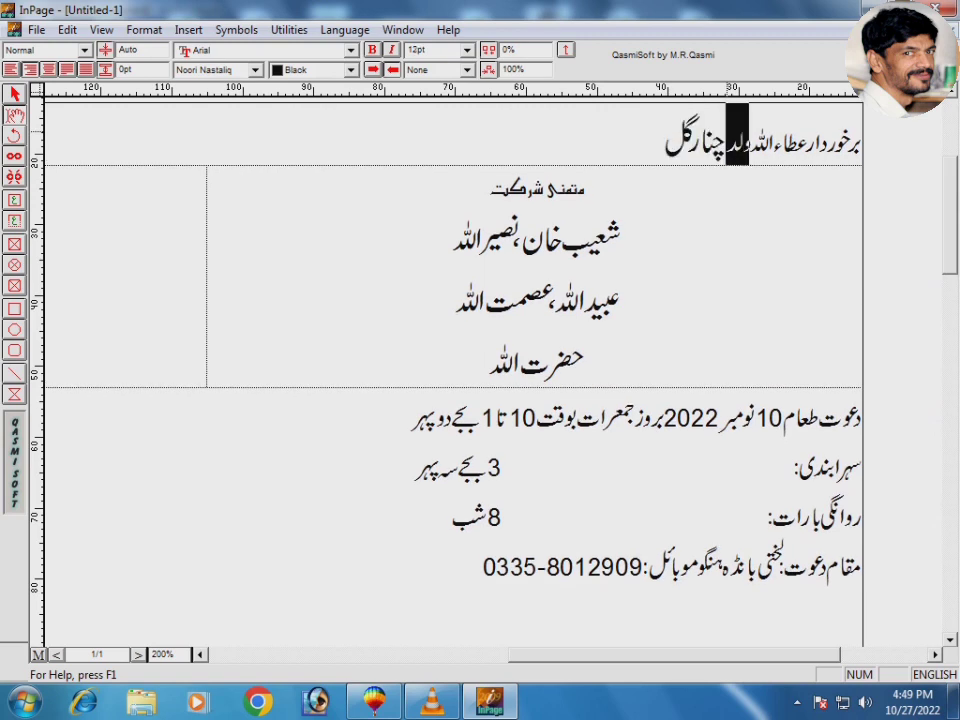
key(ctrl+shift+comma)
key(ctrl+shift+comma)
key(Right)
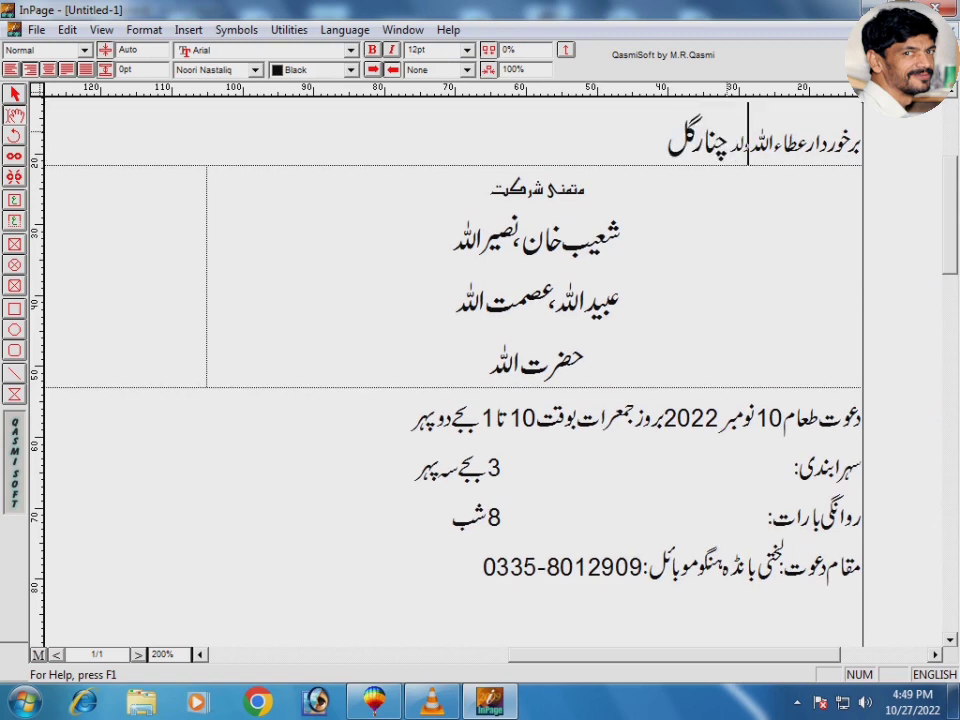
key(shift+Right)
key(shift+Right)
key(shift+Right)
key(shift+Right)
key(shift+Right)
key(shift+Right)
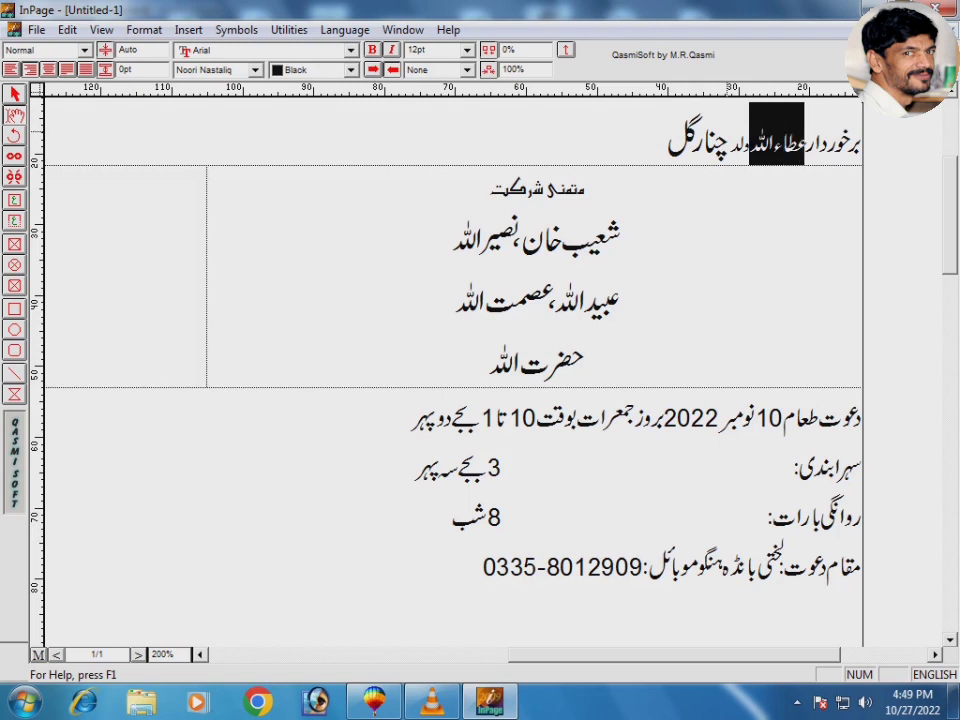
key(ctrl+shift+period)
key(ctrl+shift+period)
key(ctrl+shift+period)
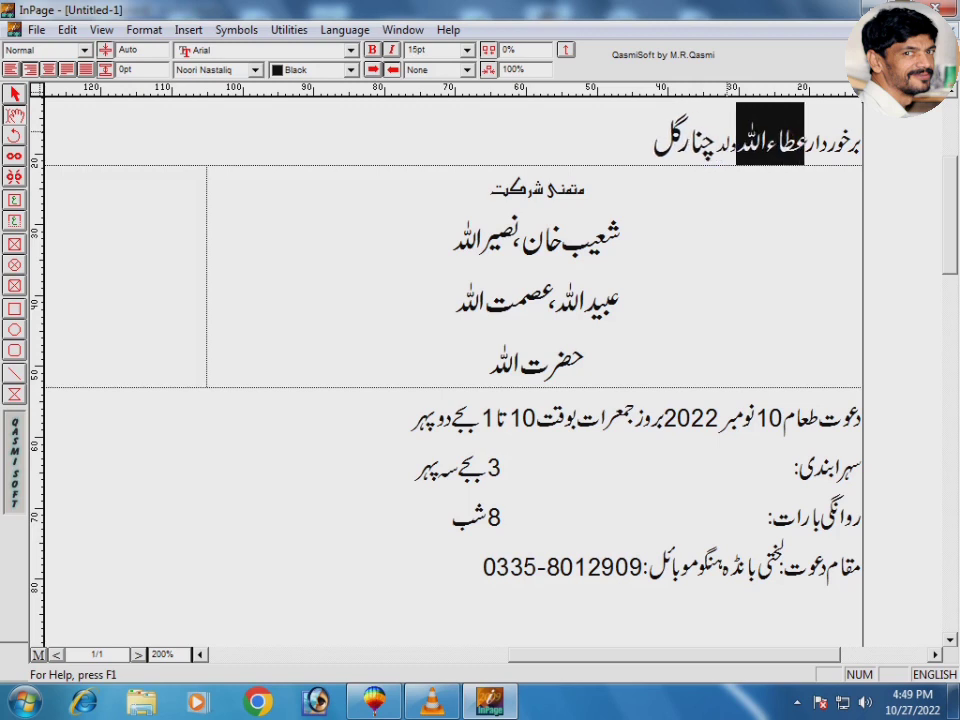
key(Down)
key(Up)
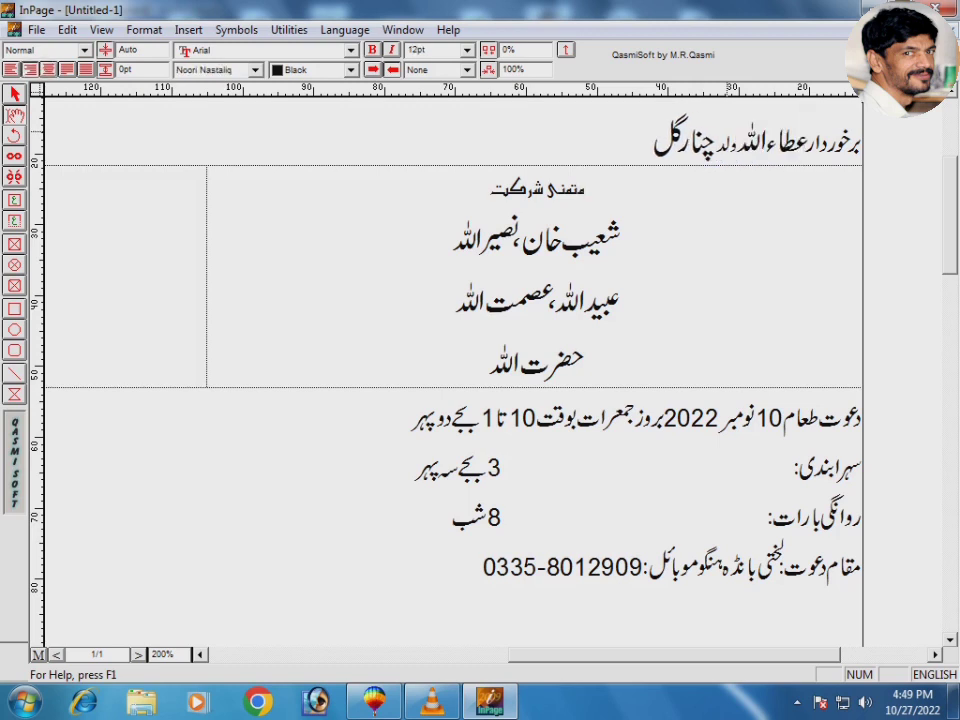
key(shift+Right)
key(shift+Right)
key(shift+Right)
key(shift+Right)
key(shift+Right)
key(shift+Right)
key(shift+Right)
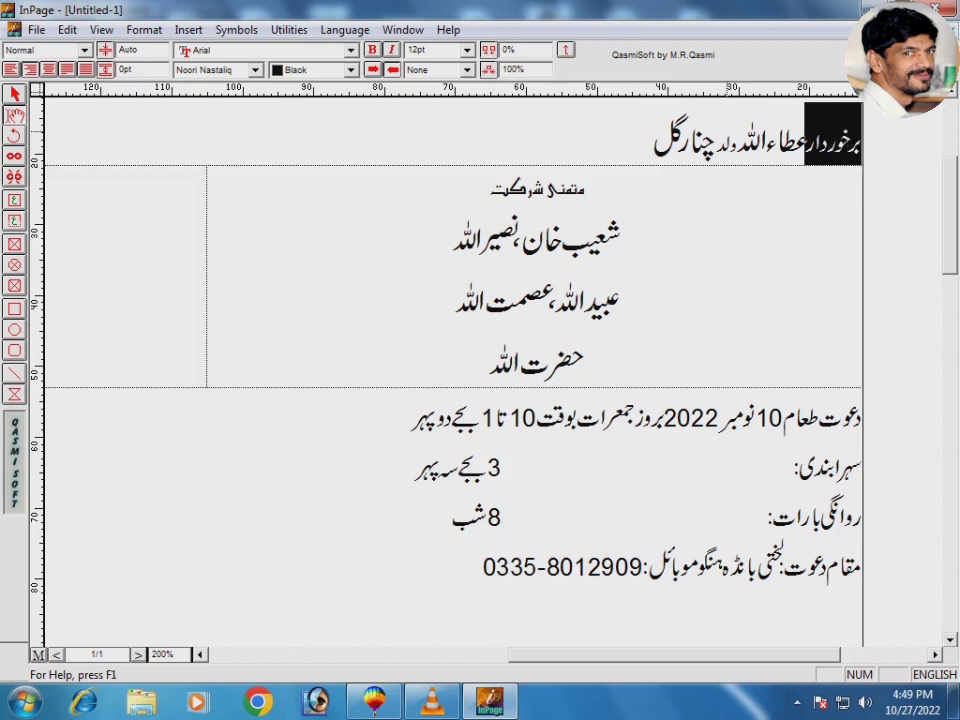
key(ctrl+shift+comma)
key(ctrl+shift+comma)
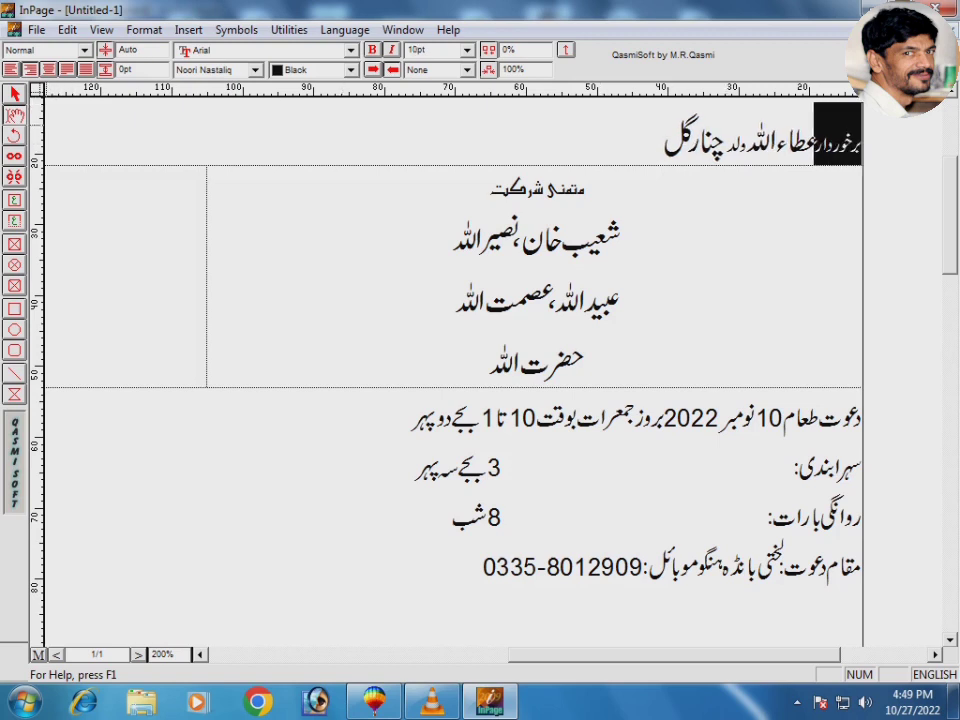
Step: Copy the whole invitation text box and return to CorelDRAW
click(15, 95)
click(636, 514)
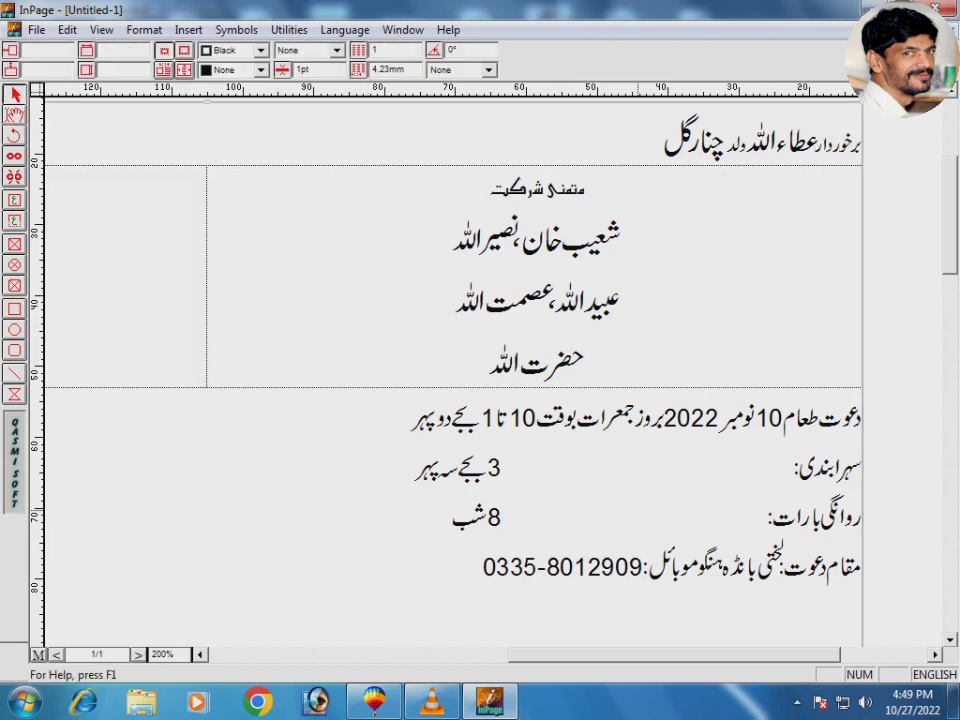
right_click(636, 514)
click(681, 591)
key(alt+Tab)
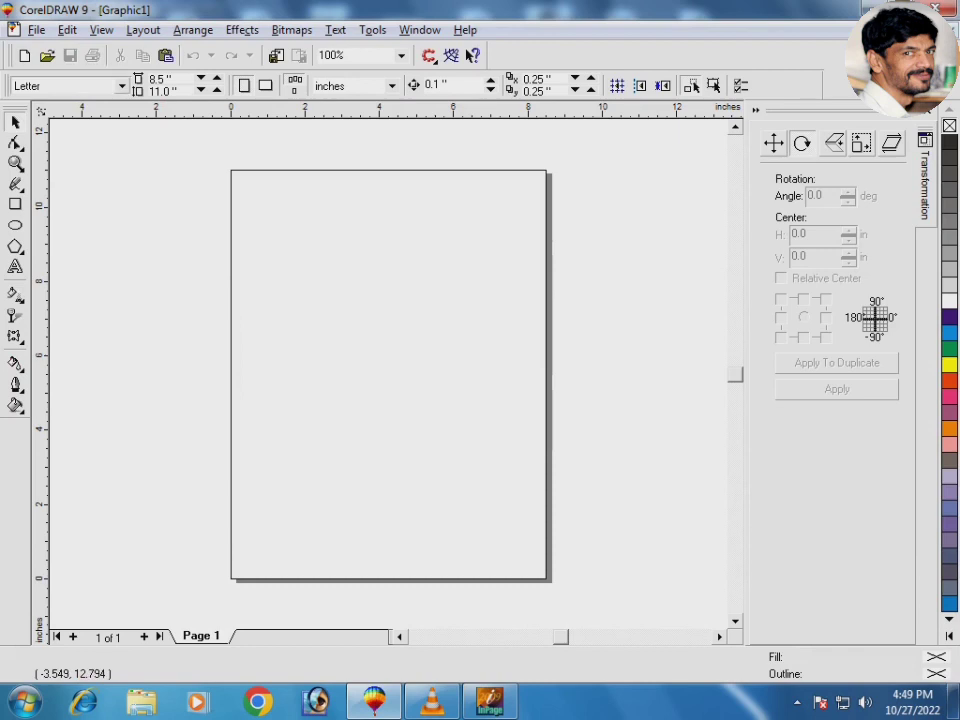
key(ctrl+o)
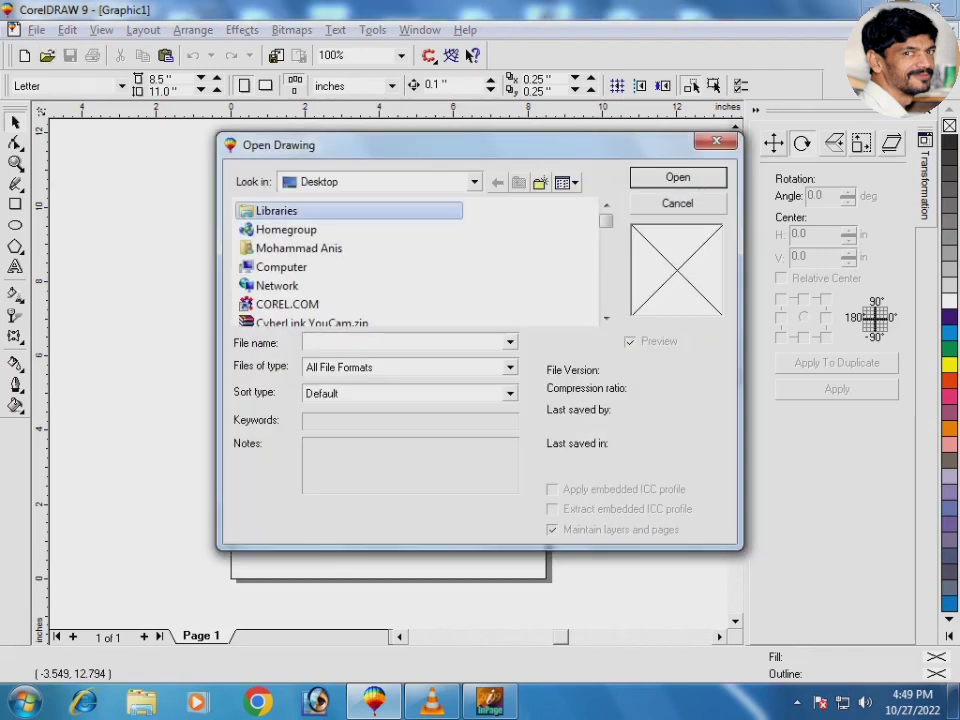
key(Down)
key(Down)
key(Down)
key(Down)
key(Down)
key(Down)
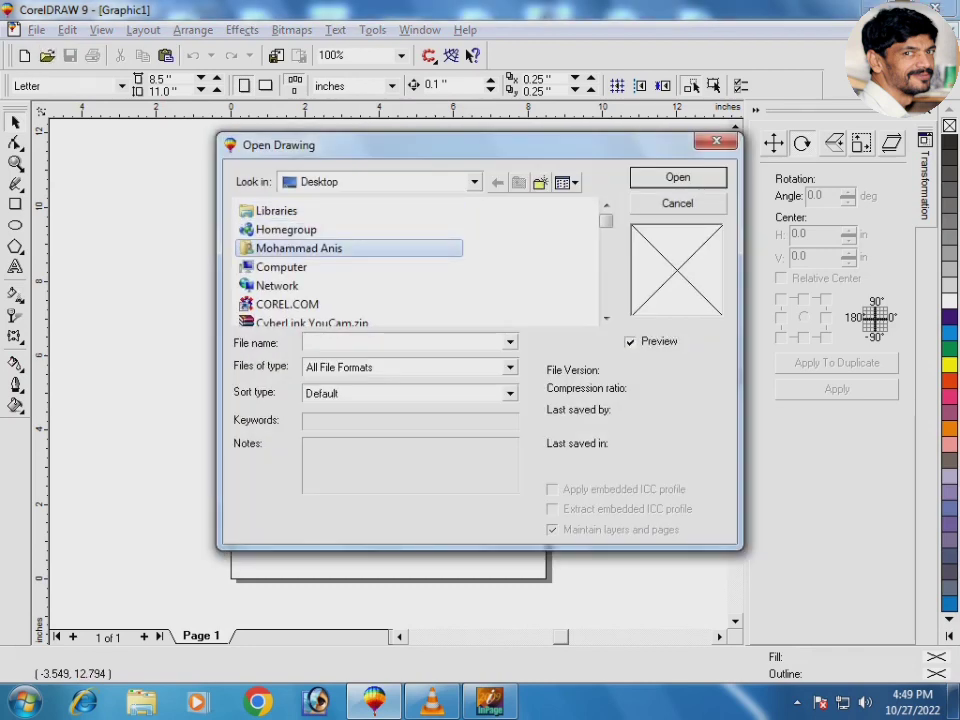
key(Down)
key(Down)
key(Down)
key(Down)
key(Down)
key(Down)
key(Down)
key(Down)
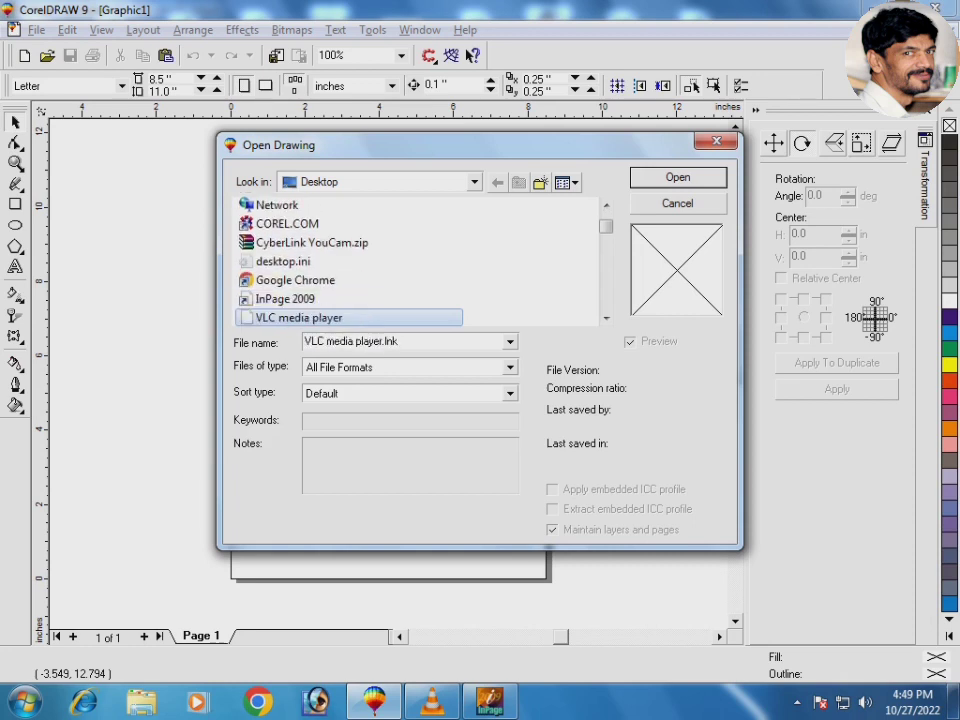
key(Down)
key(Up)
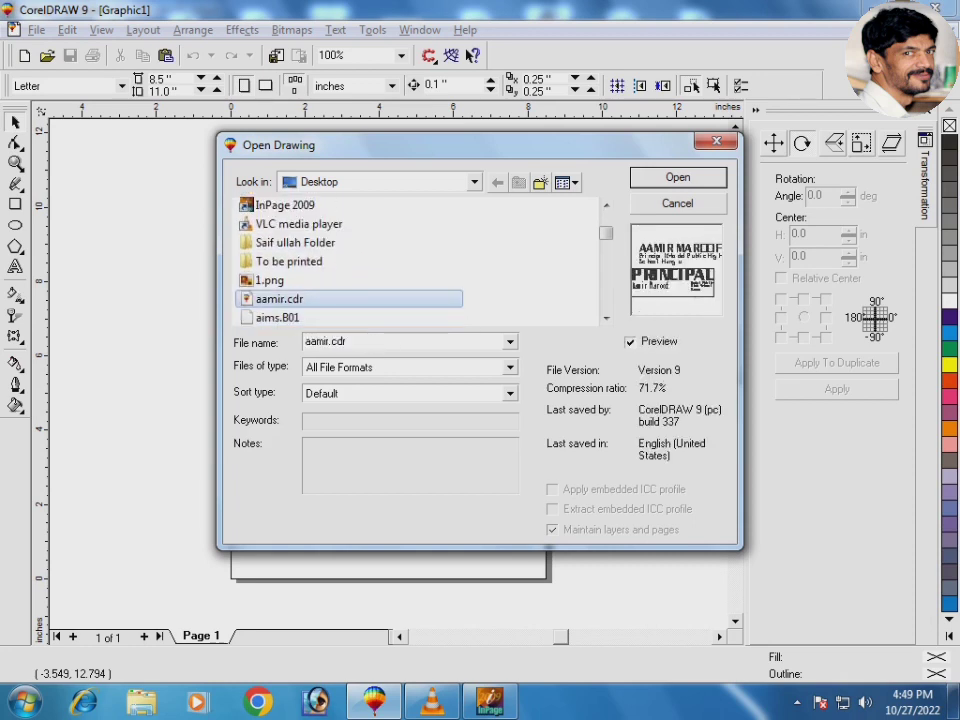
key(Down)
key(Down)
key(Down)
key(Down)
key(Down)
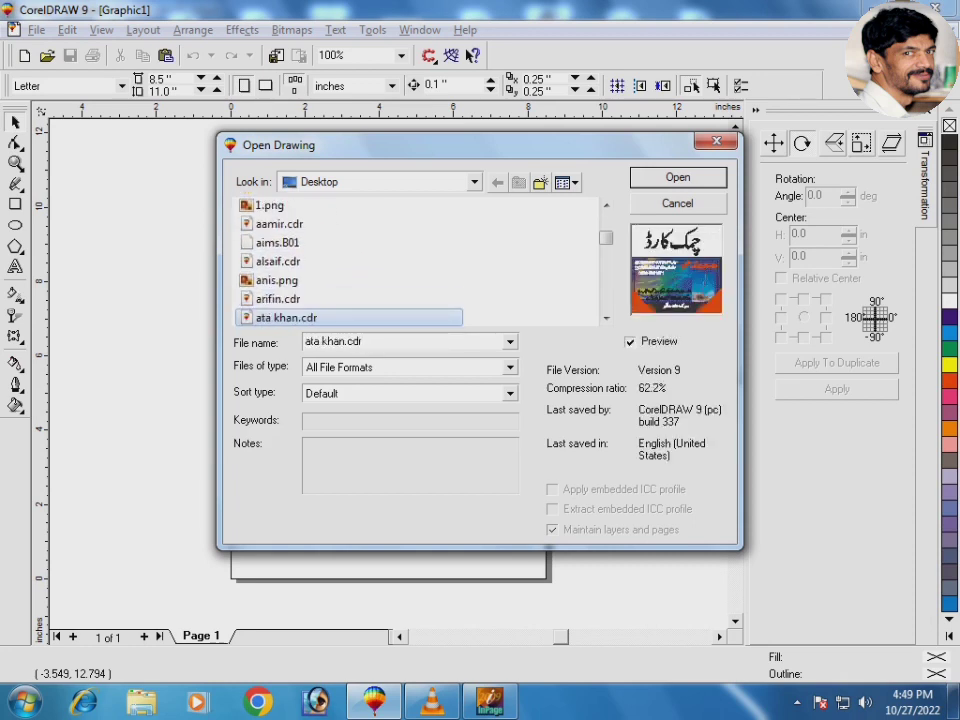
key(Up)
key(Down)
key(Down)
key(Down)
key(Down)
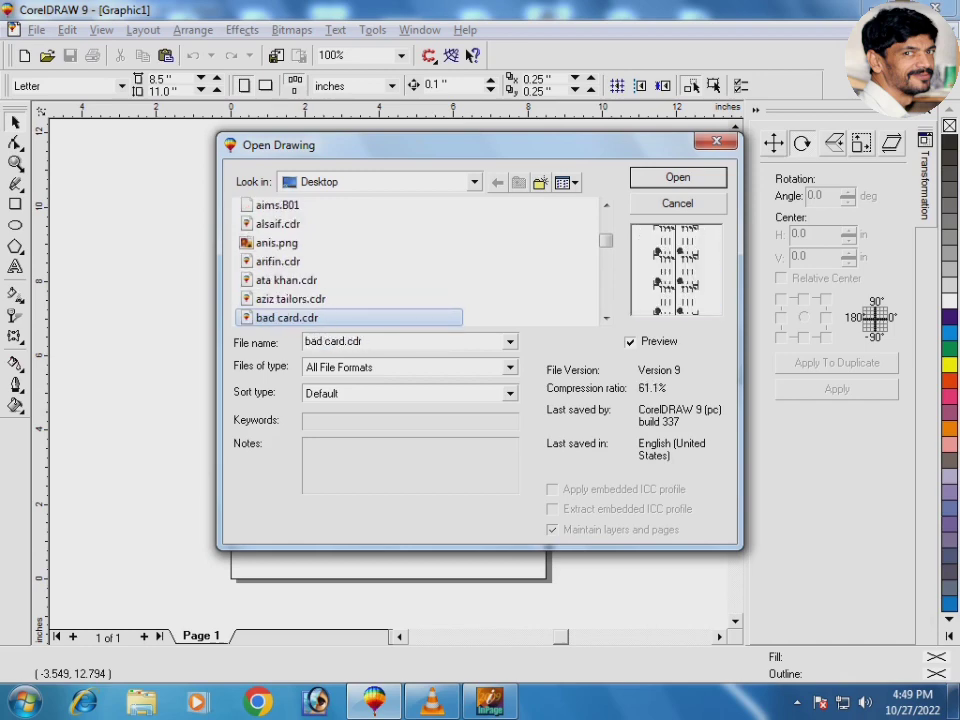
key(Down)
key(Down)
key(Down)
key(Down)
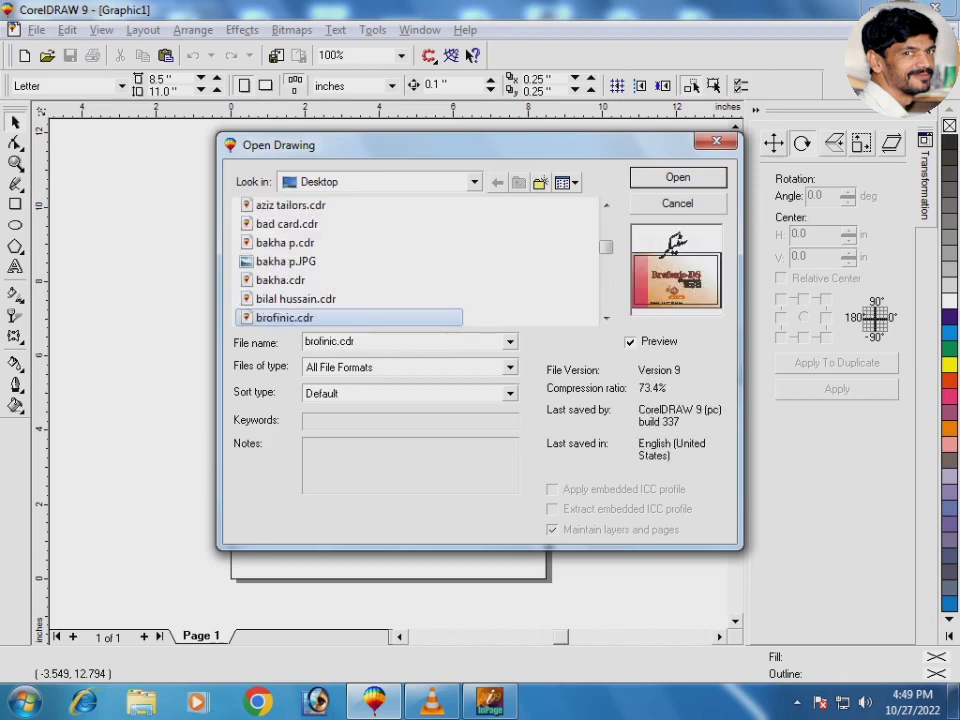
key(Up)
key(Return)
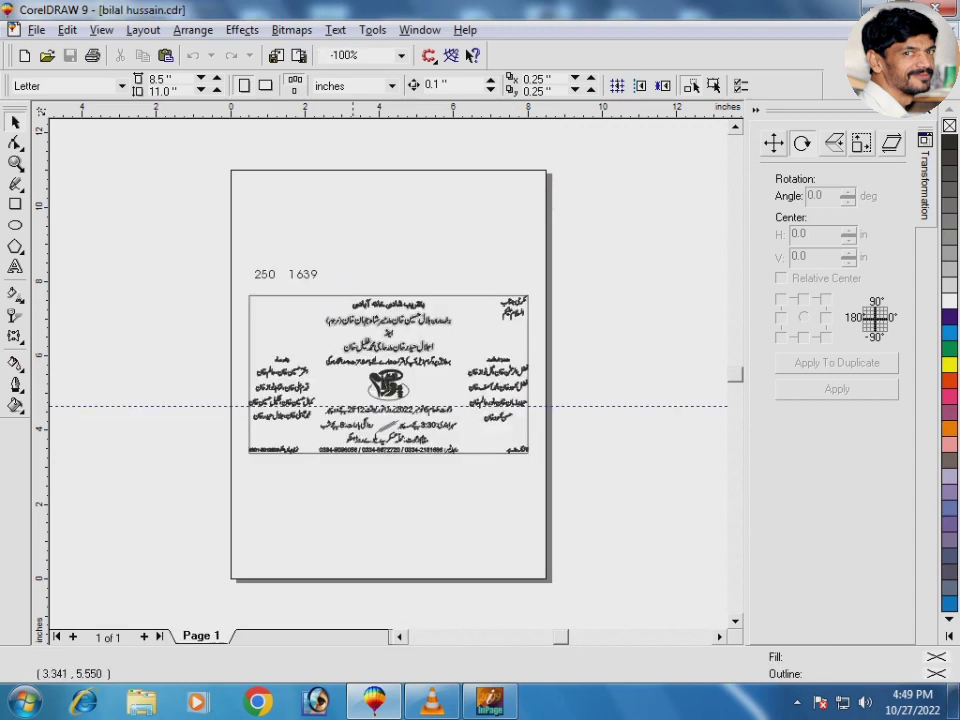
Step: Ungroup the invitation artwork with Ctrl+U and deselect it
click(363, 321)
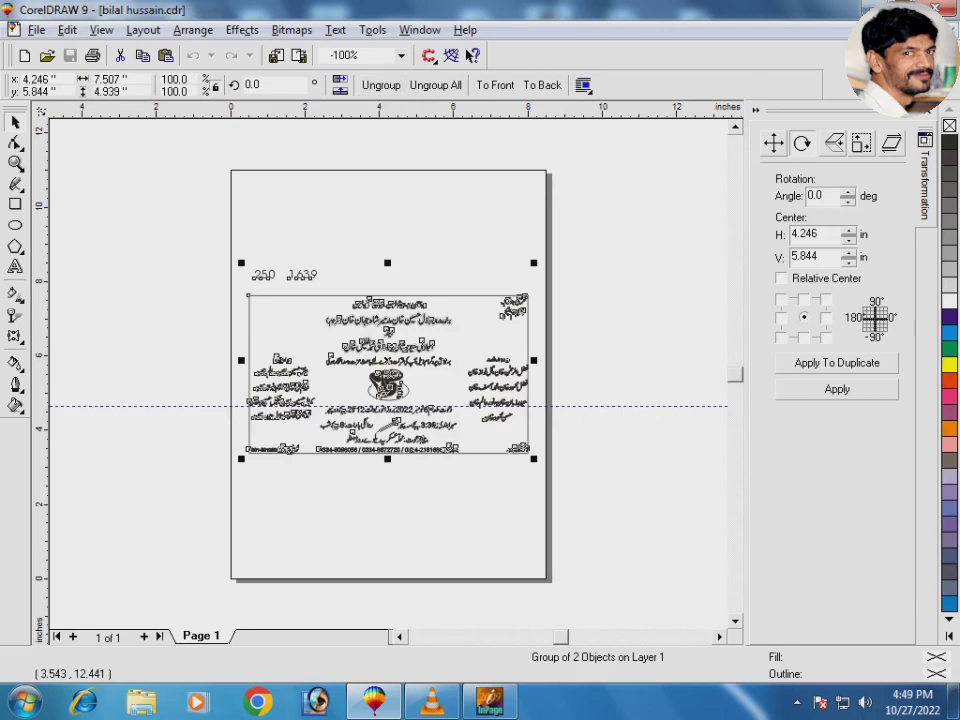
key(ctrl+u)
click(176, 252)
Step: Delete the '250 1639' text above the card and ungroup the invitation artwork
drag(176, 252, 358, 295)
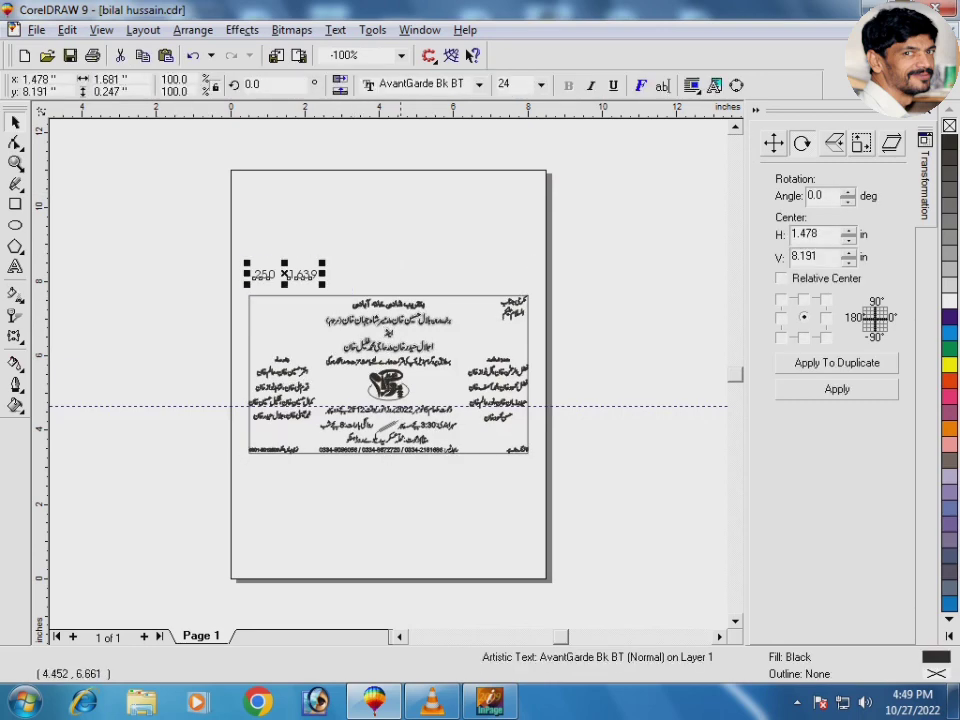
key(Delete)
click(412, 316)
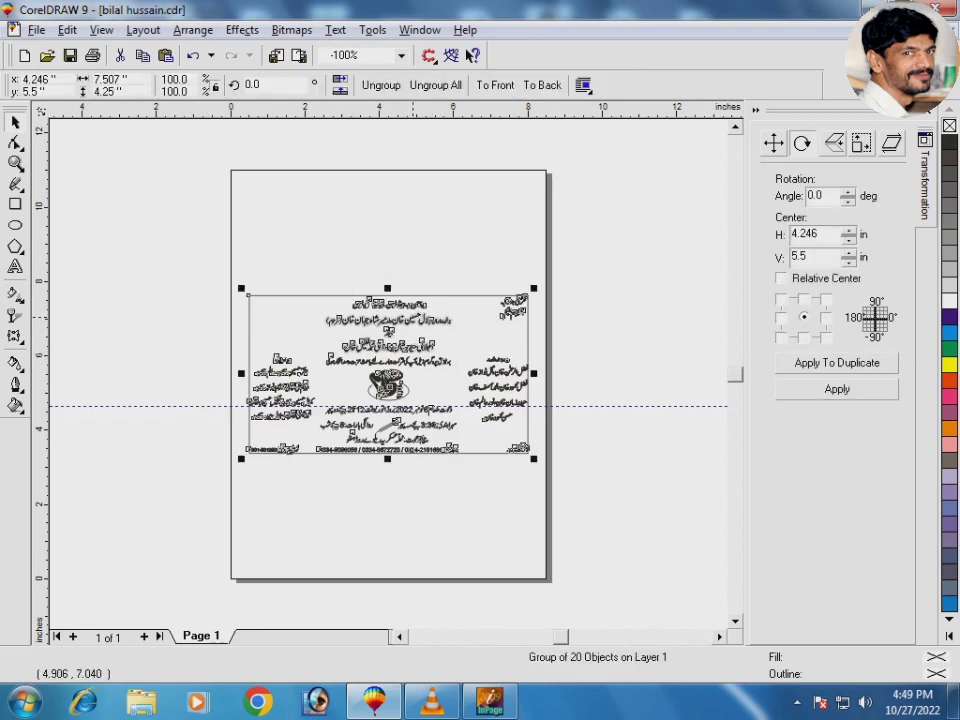
click(381, 85)
click(397, 191)
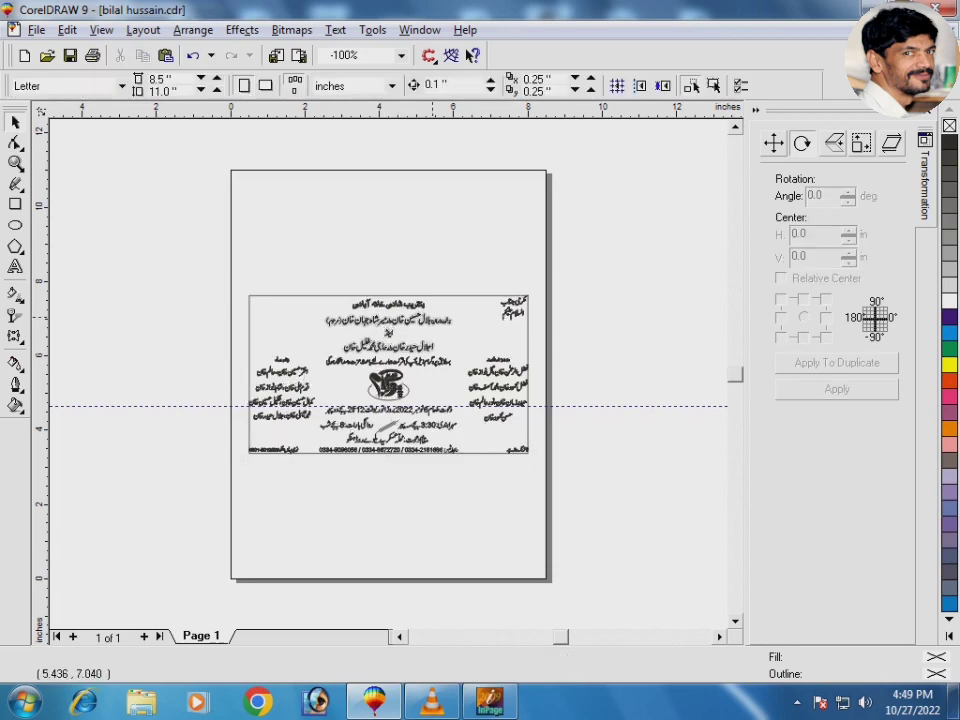
Step: Delete the three lines under the heading, the right-hand name column and the left column's upper lines
click(431, 318)
key(Delete)
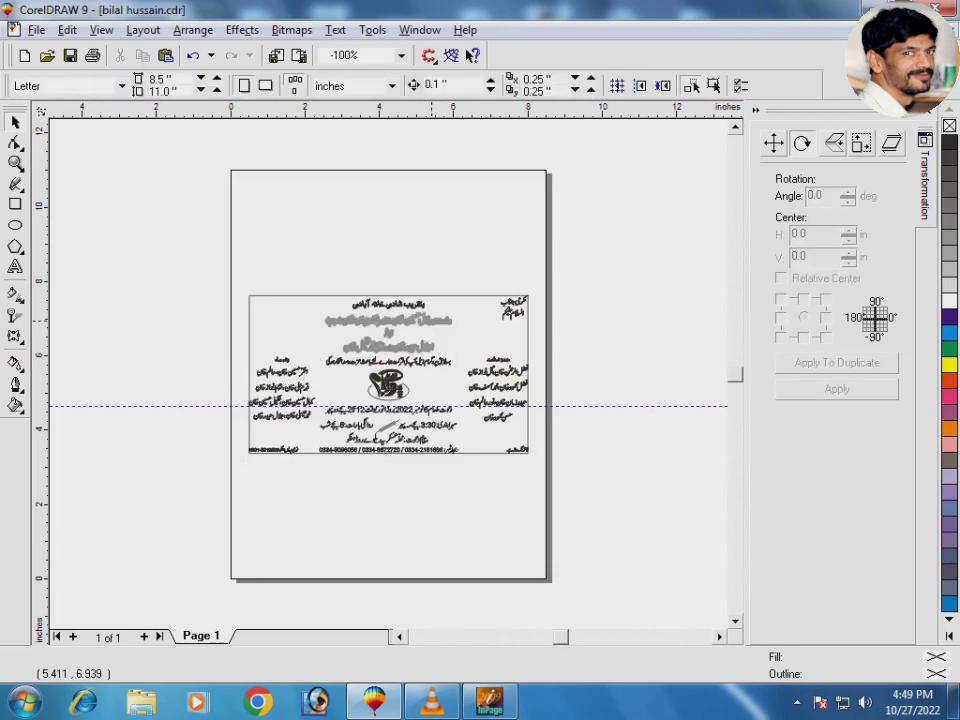
click(489, 374)
key(Delete)
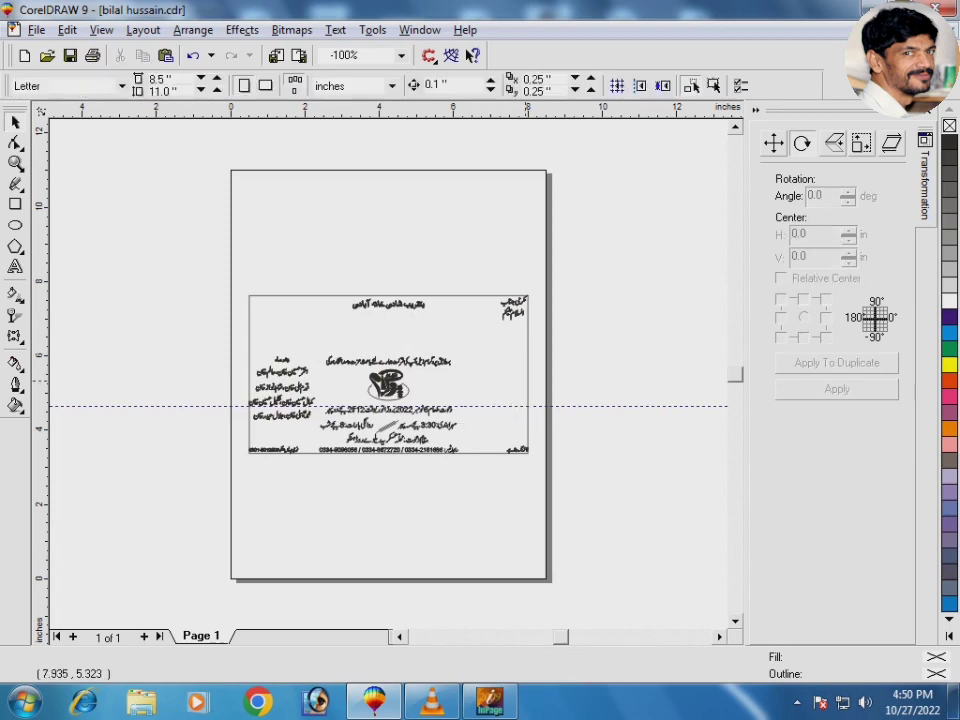
click(292, 383)
key(Delete)
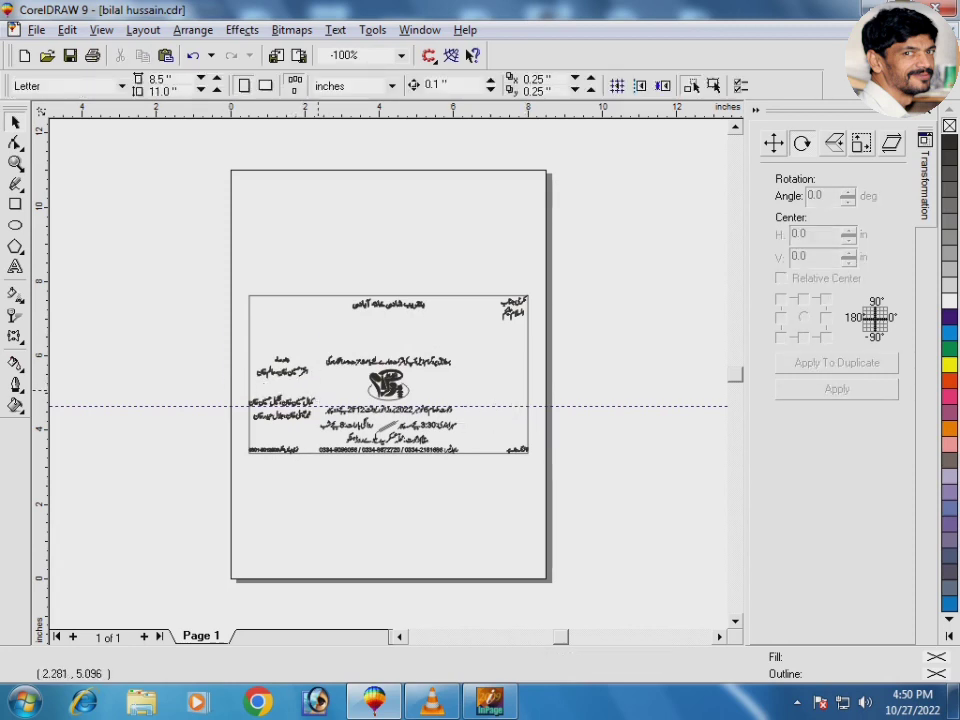
Step: Delete the remaining lower Urdu text lines, including the bottom phone-number line
drag(208, 375, 315, 438)
key(Delete)
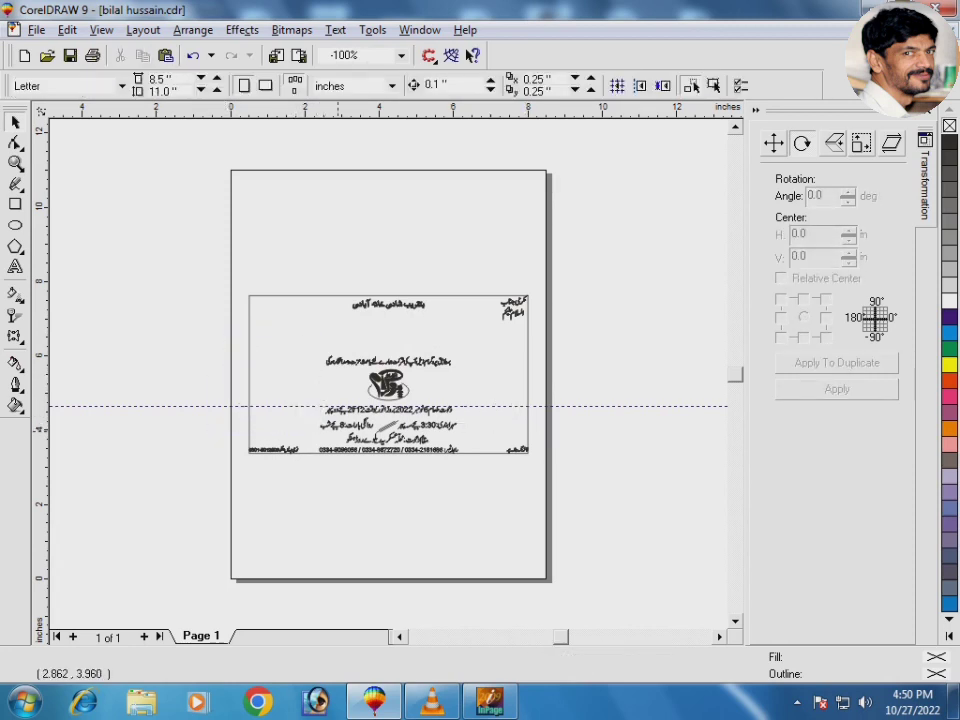
click(342, 425)
key(Delete)
click(401, 443)
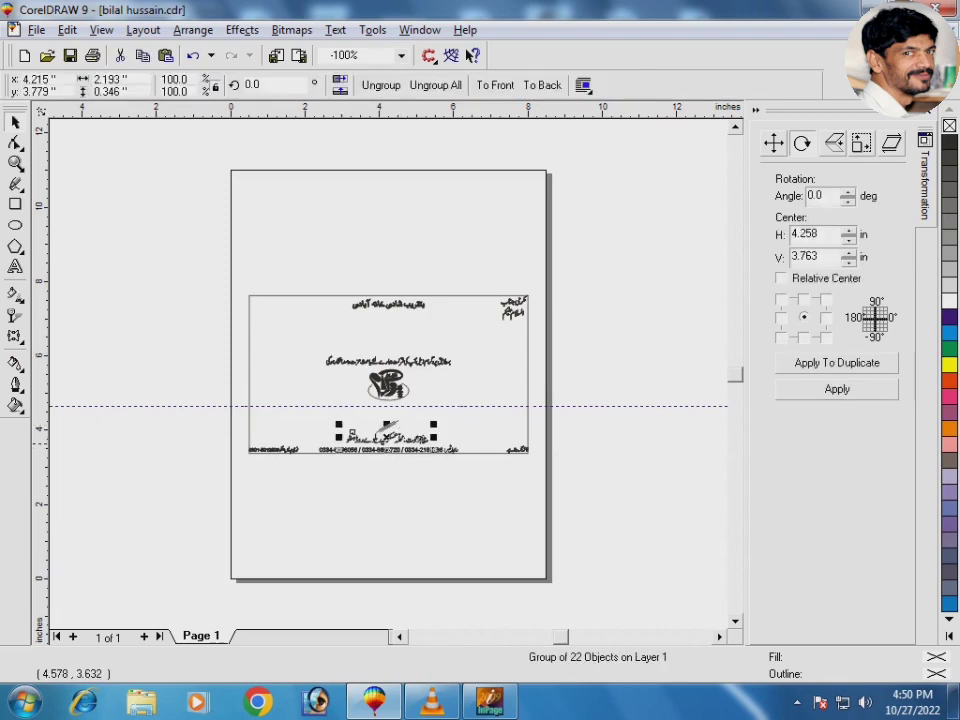
key(Delete)
click(403, 437)
key(Delete)
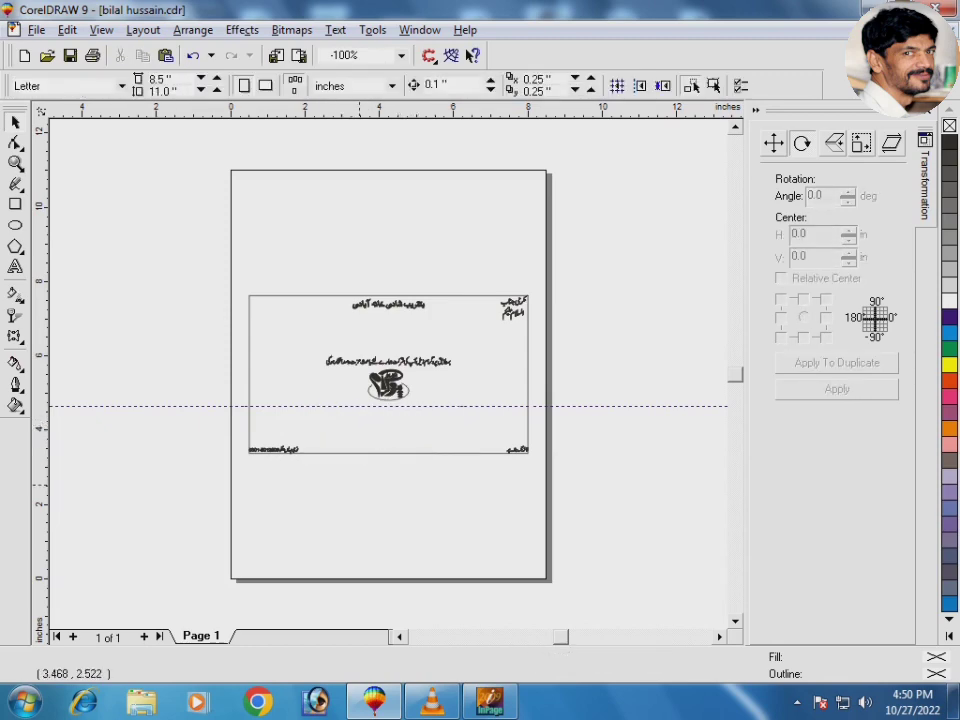
right_click(358, 484)
Step: Paste the copied Urdu text block, scale it to 5% and move it onto the lower page
click(405, 373)
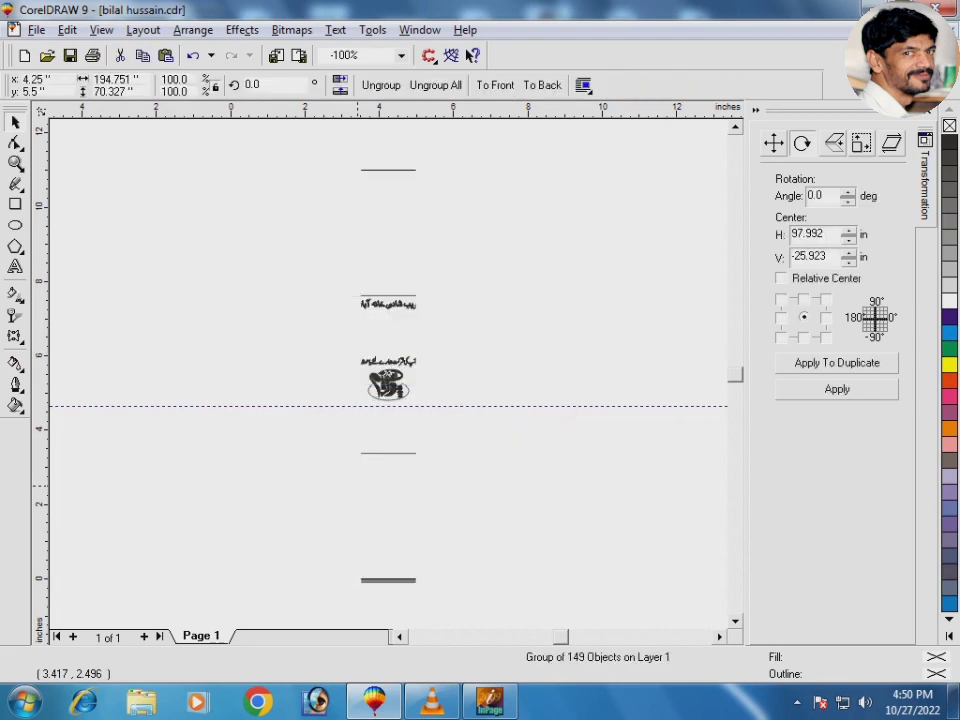
double_click(174, 79)
text(5)
key(Return)
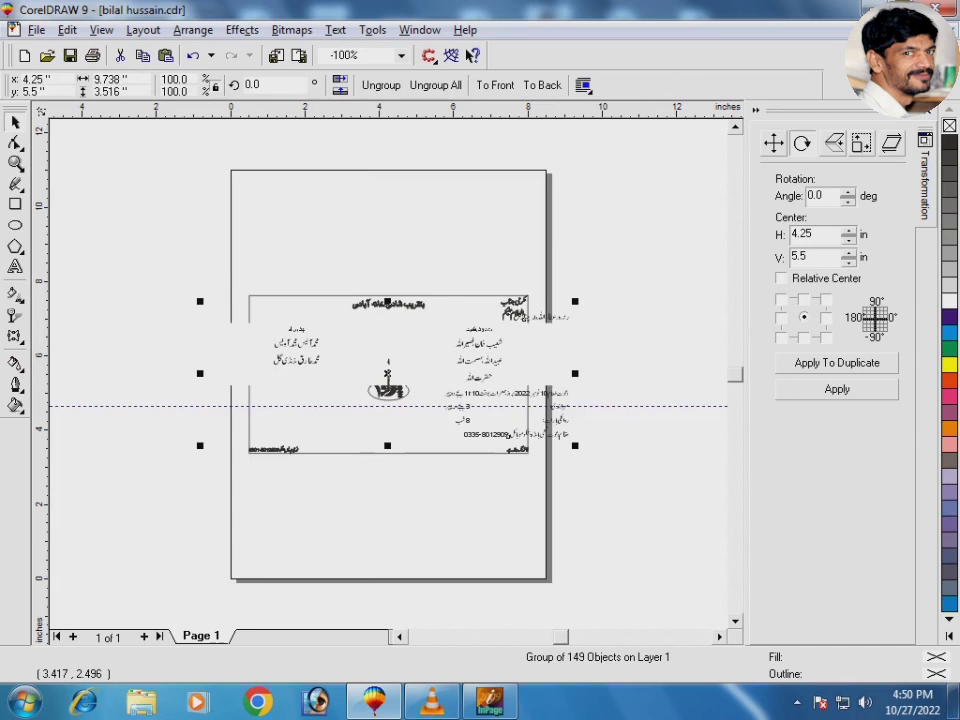
drag(485, 328, 475, 484)
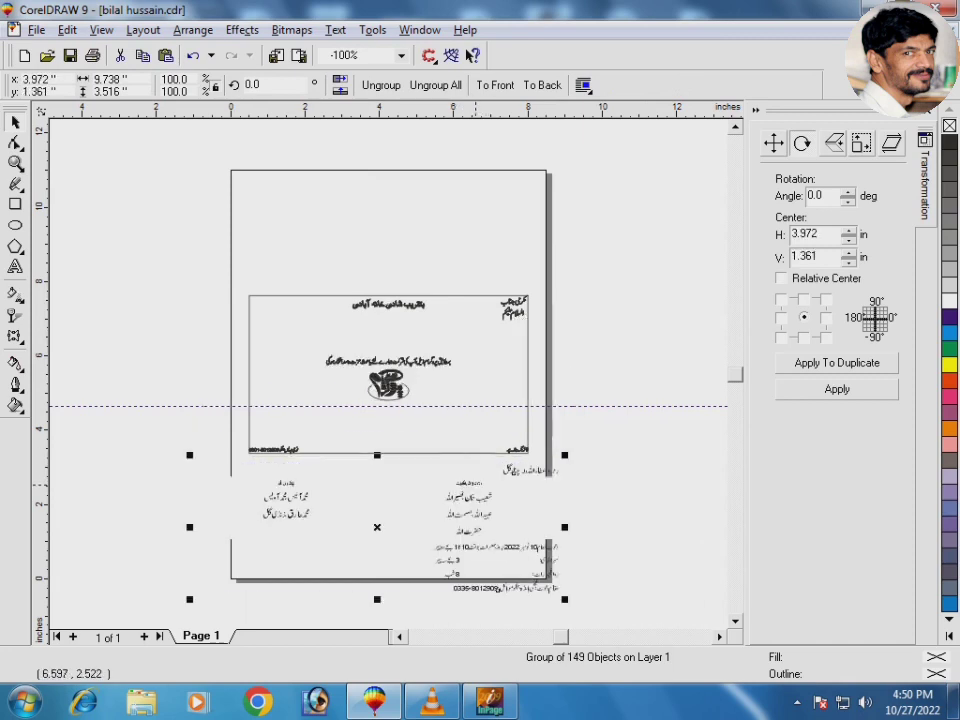
Step: Delete the two white background pieces from the pasted text group
ctrl+click(400, 511)
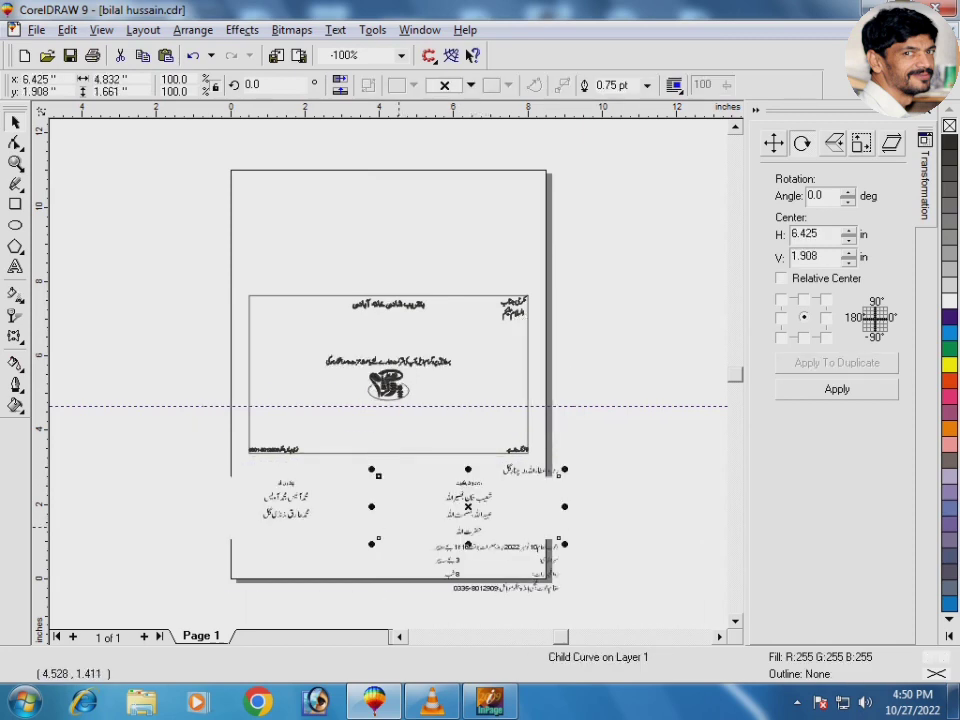
key(Delete)
ctrl+click(347, 518)
key(Delete)
click(491, 545)
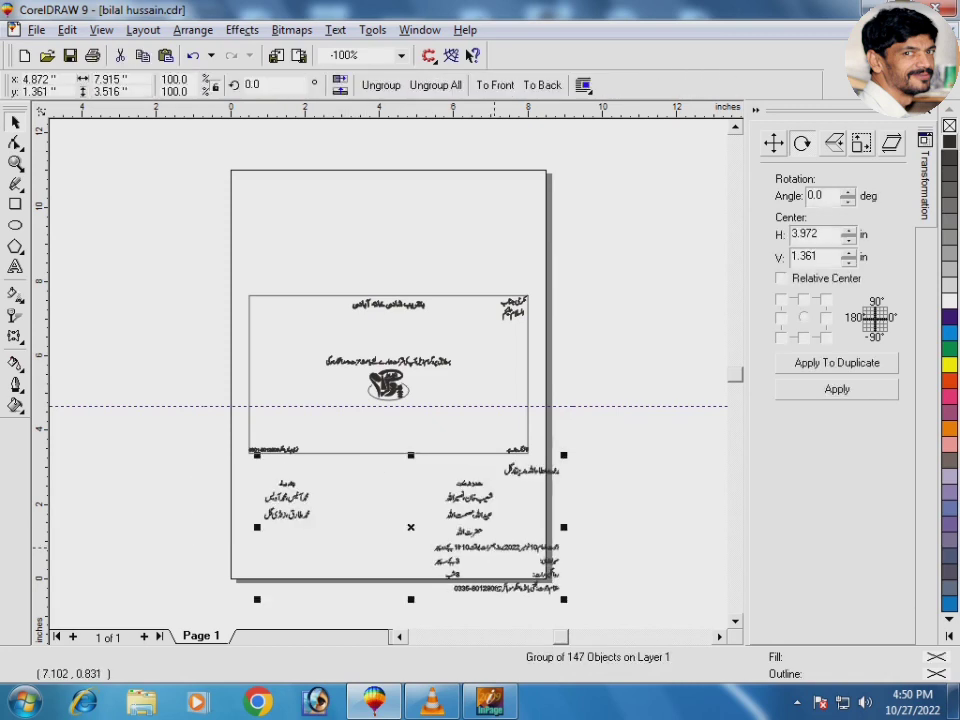
drag(591, 435, 428, 522)
Step: Ungroup the pasted text, then group the groom's name line and the right and left name columns
click(381, 85)
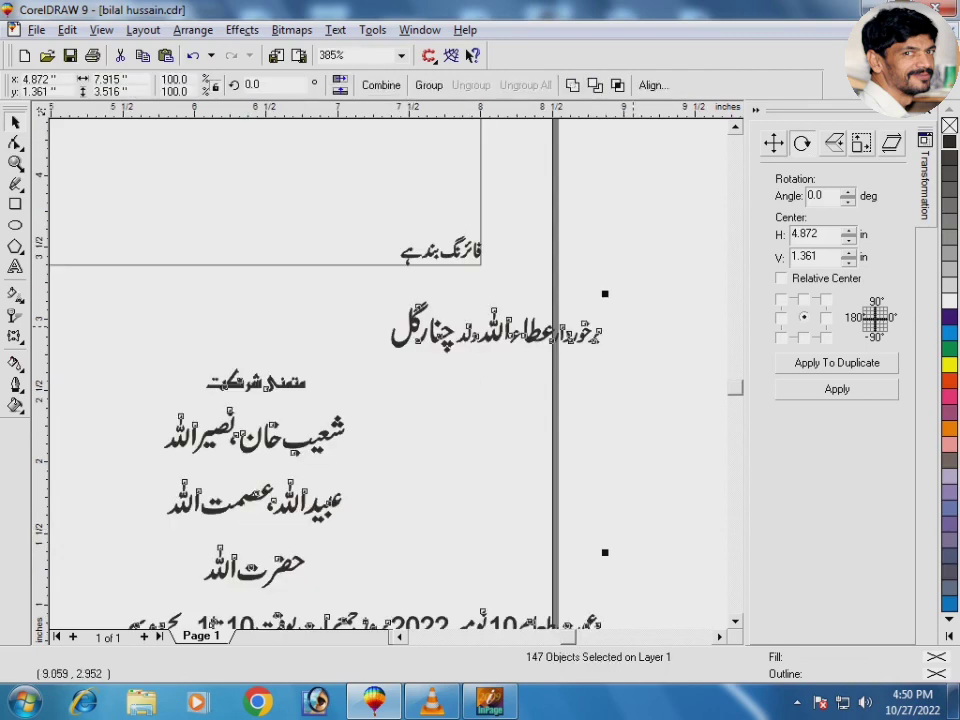
click(657, 279)
drag(404, 378, 353, 393)
key(ctrl+g)
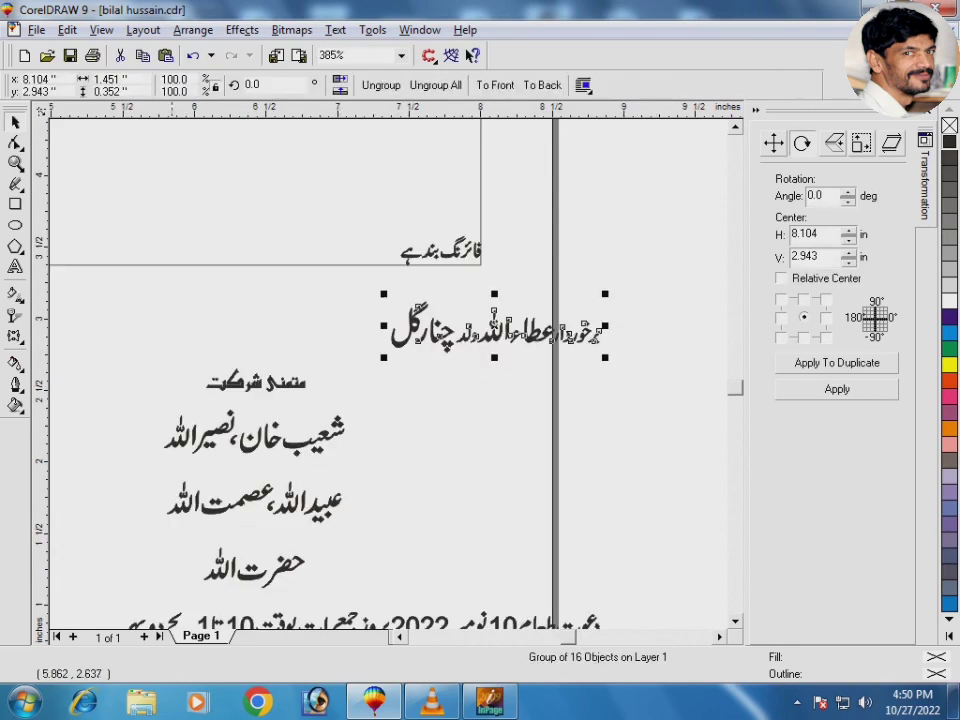
drag(128, 317, 390, 601)
key(ctrl+g)
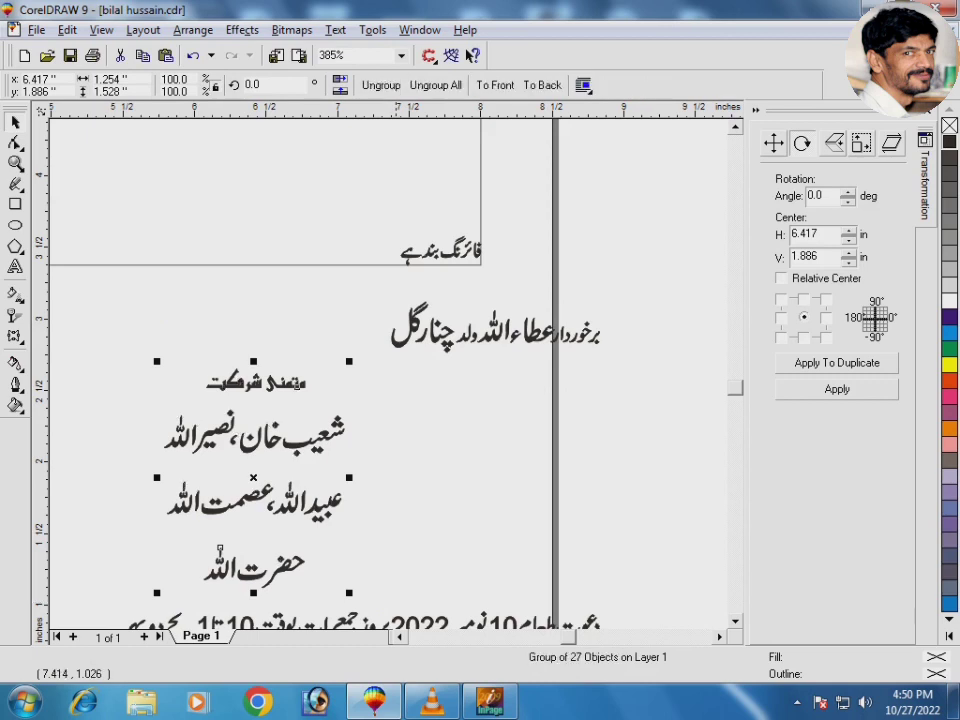
key(F3)
drag(197, 459, 343, 557)
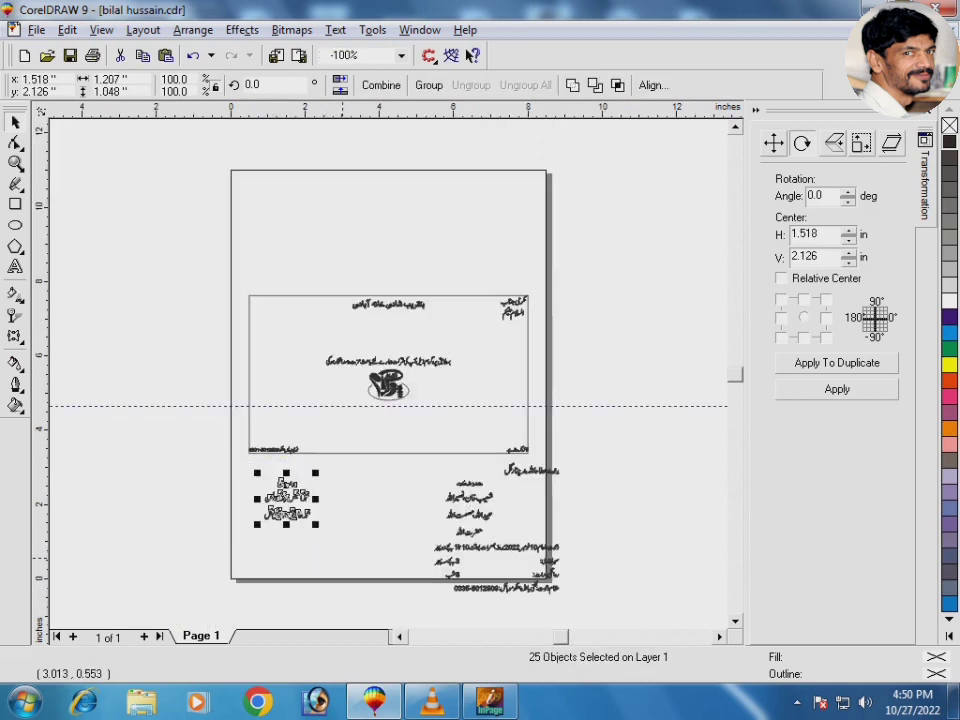
key(ctrl+g)
Step: Group each lower line separately: date, سہرابندی:, 3 بجے سہ پہر, روانگی بارات:, 8 شب and contact line
key(F2)
drag(574, 519, 414, 589)
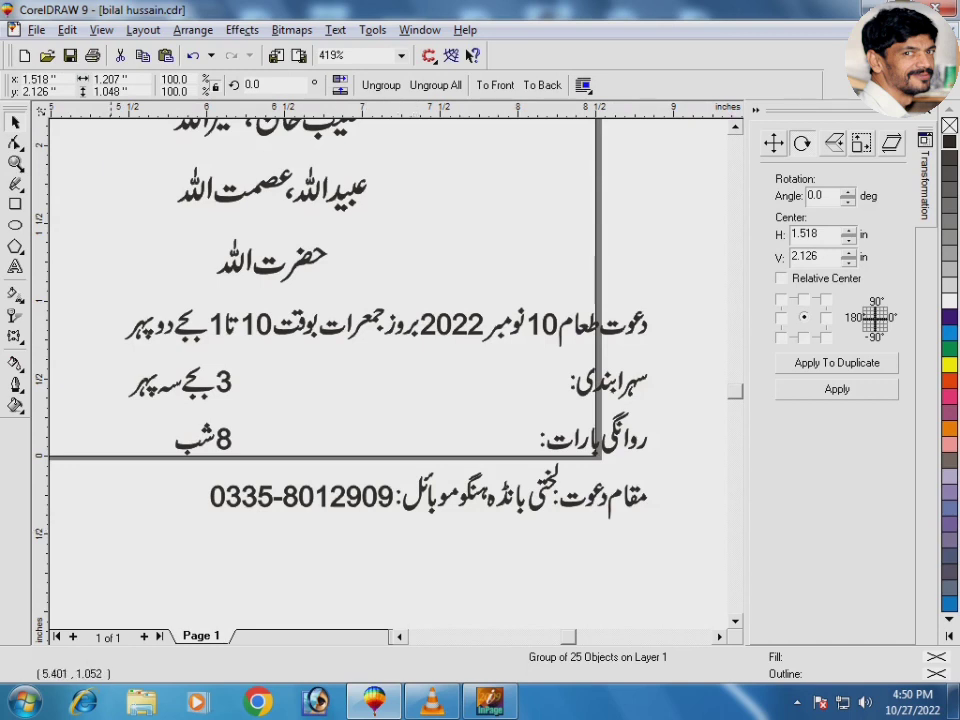
drag(75, 272, 501, 419)
key(ctrl+g)
key(ctrl+g)
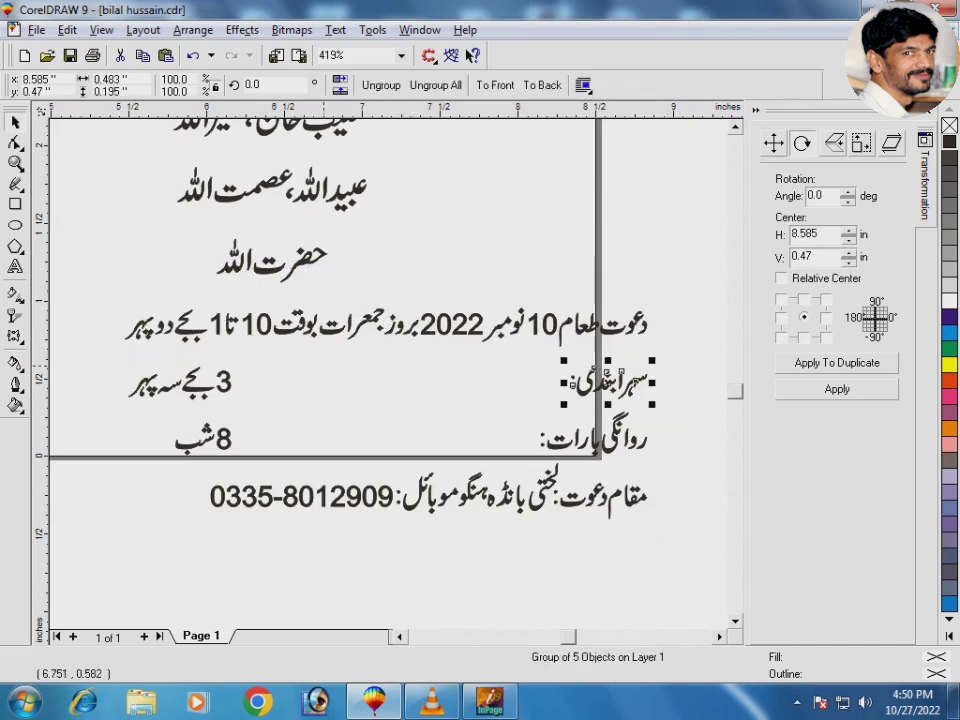
drag(250, 355, 91, 456)
key(ctrl+g)
key(ctrl+g)
drag(675, 402, 515, 464)
key(ctrl+g)
drag(679, 436, 181, 533)
key(ctrl+g)
Step: Left-align the 8 شب, 3 بجے سہ پہر and date lines with each other
click(206, 487)
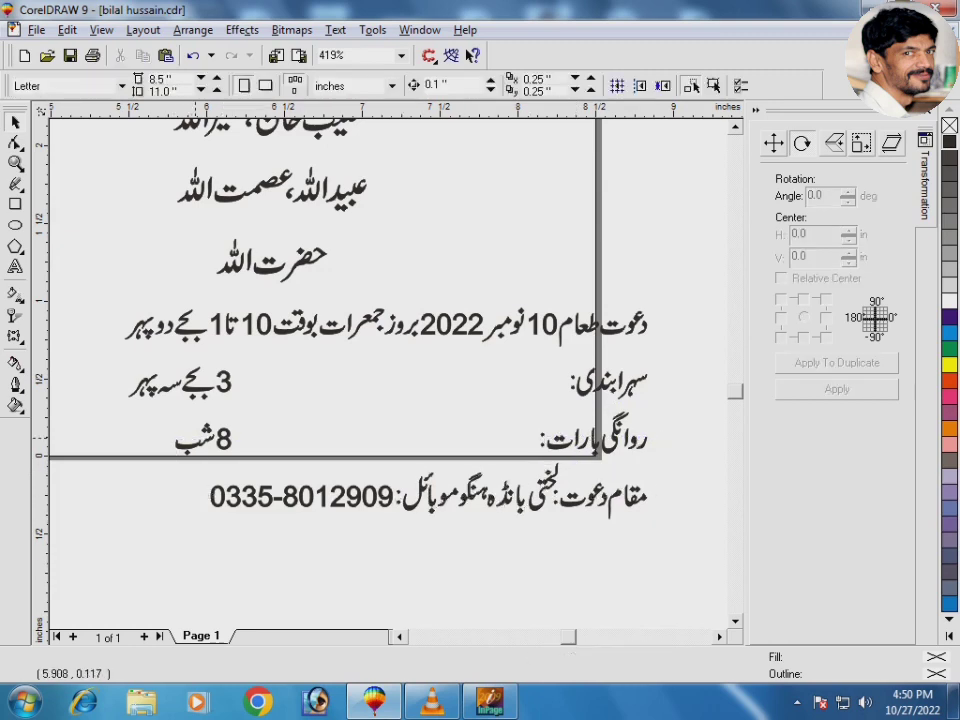
click(208, 433)
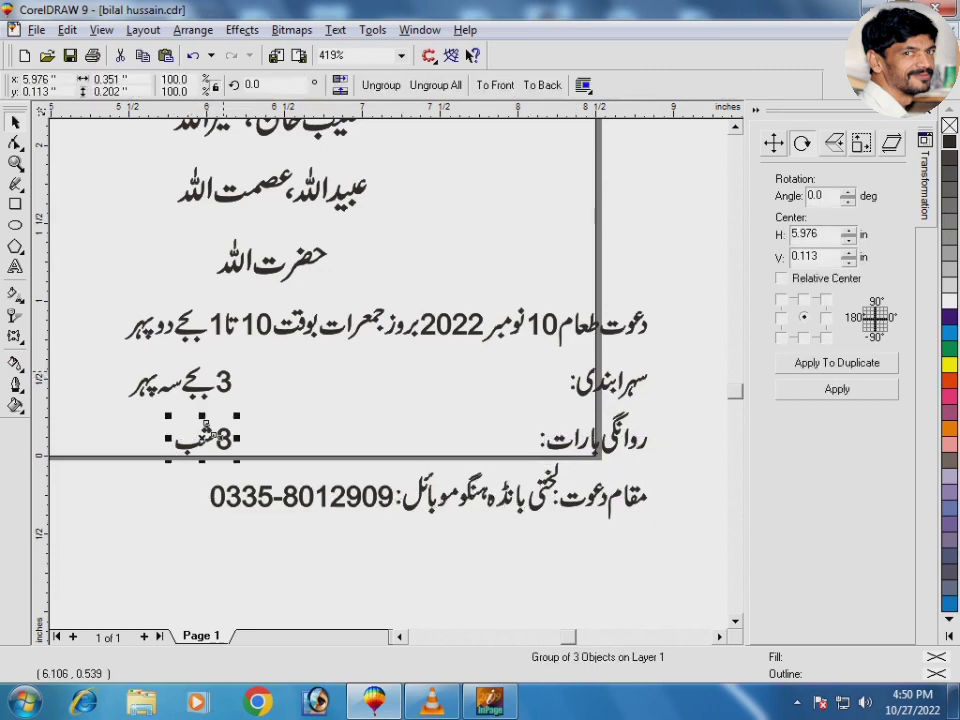
shift+click(217, 372)
shift+click(220, 330)
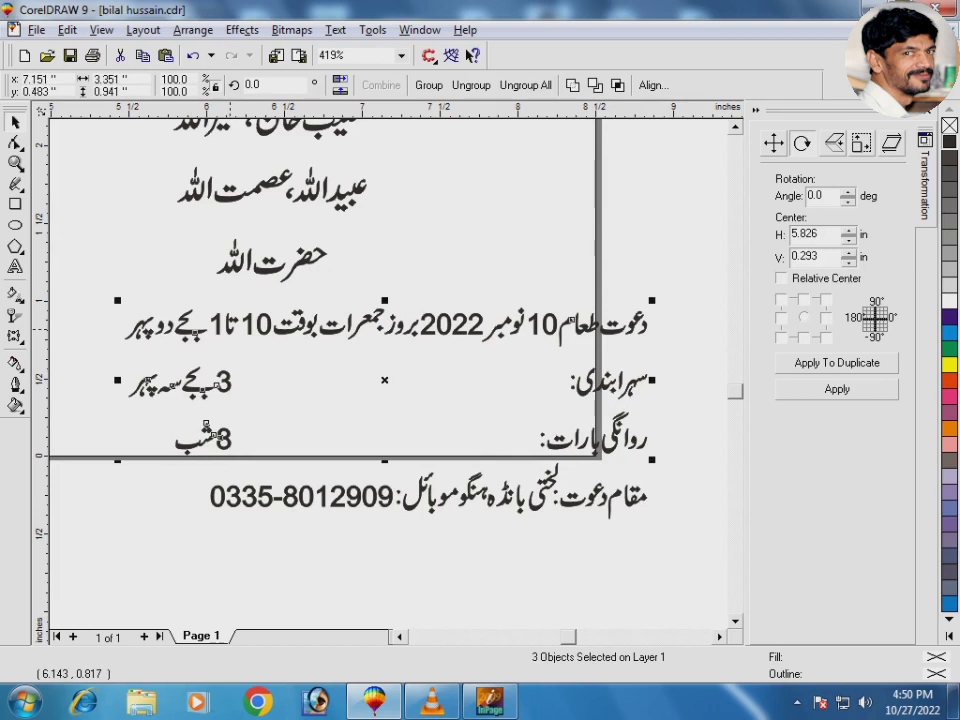
key(l)
click(118, 280)
click(15, 184)
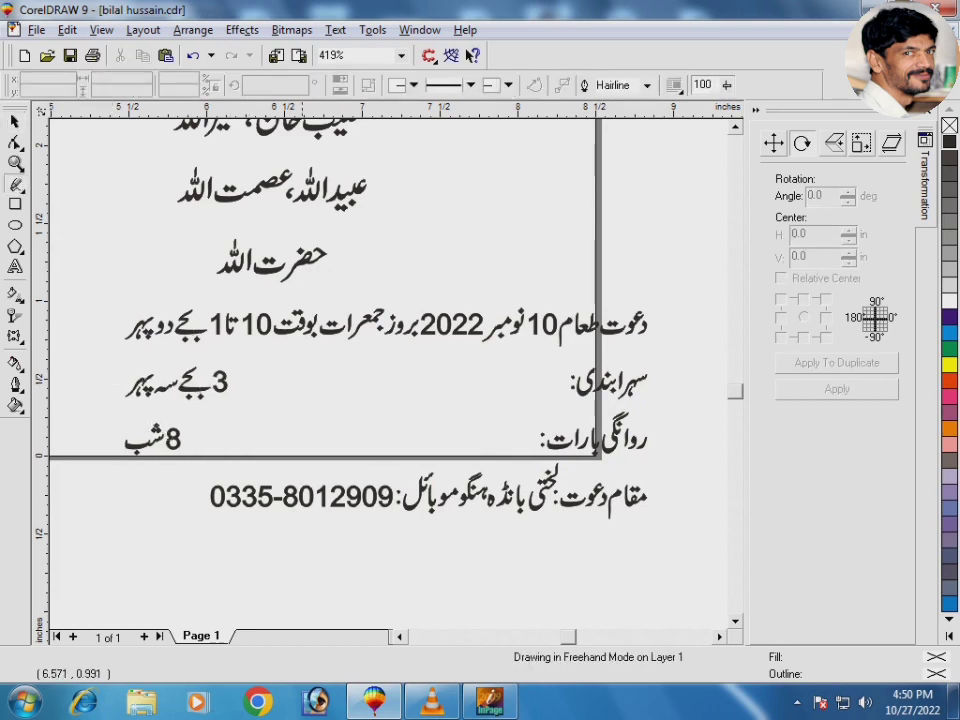
Step: Draw a straight horizontal line from سہرابندی: to the 3 and give it a 1 pt outline
click(562, 386)
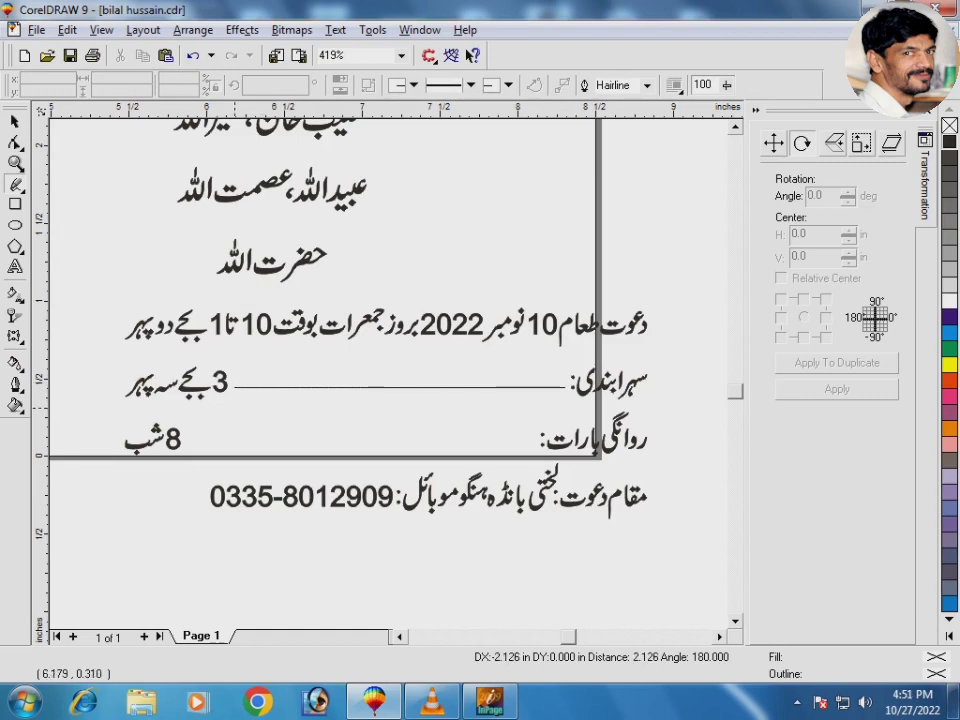
click(234, 389)
key(F12)
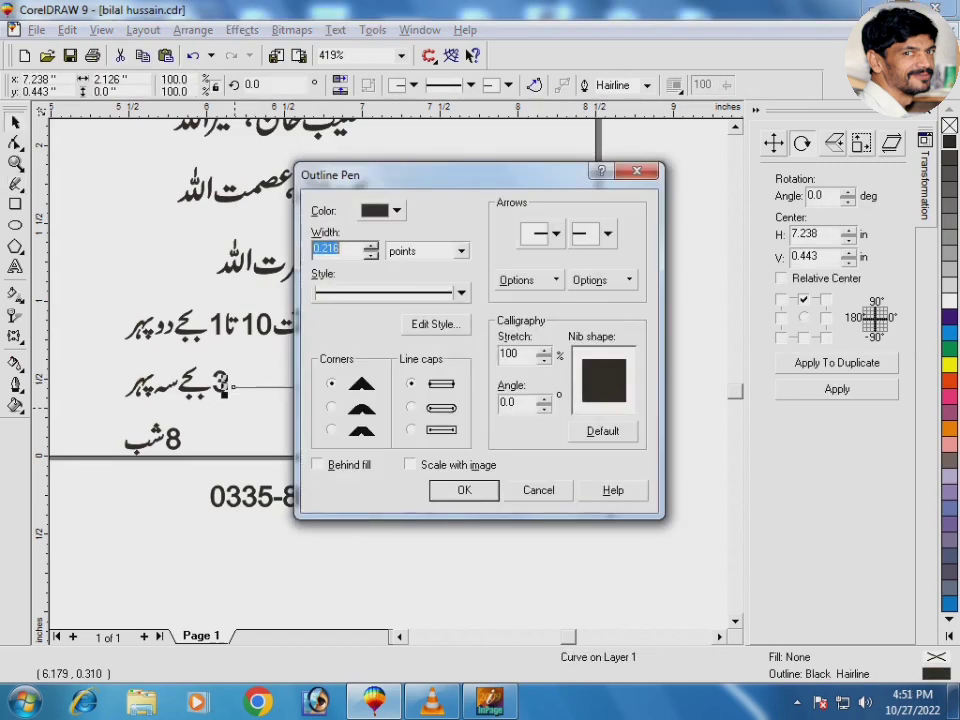
text(1)
key(Return)
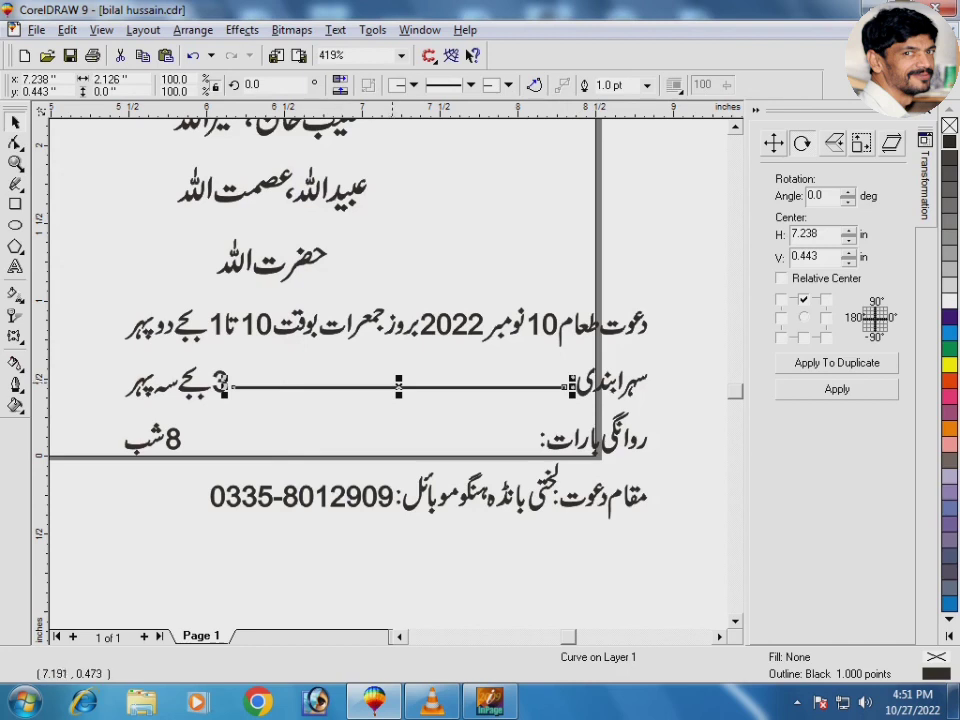
Step: Place a copy of the line on the روانگی بارات row and lengthen it toward the colon
drag(398, 386, 367, 442)
right_click(367, 442)
key(F2)
drag(482, 400, 579, 464)
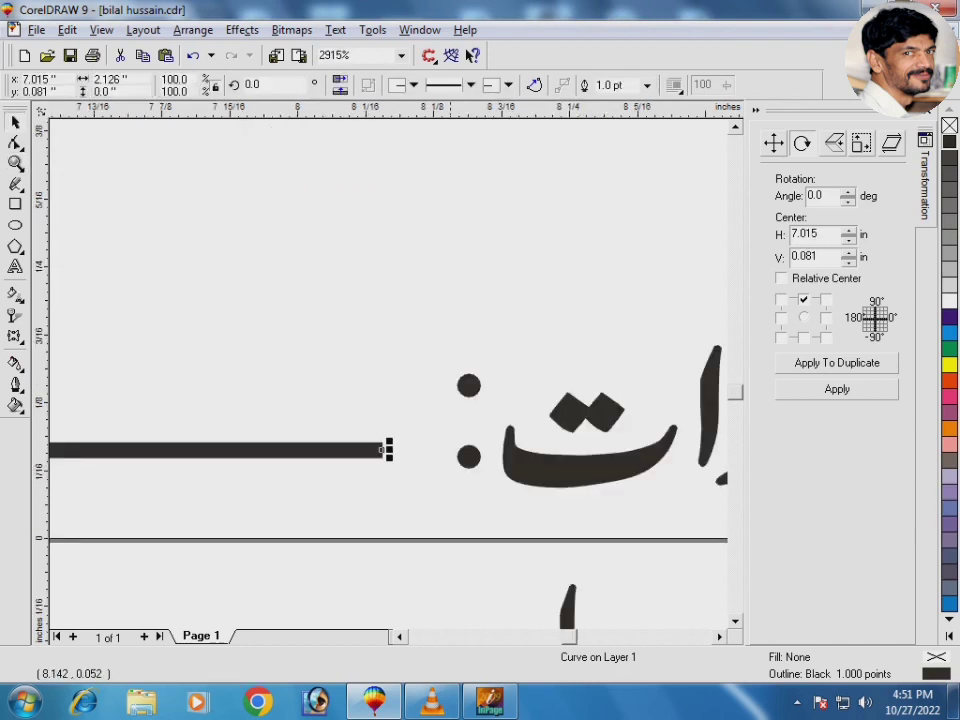
drag(381, 450, 423, 459)
click(399, 487)
key(F3)
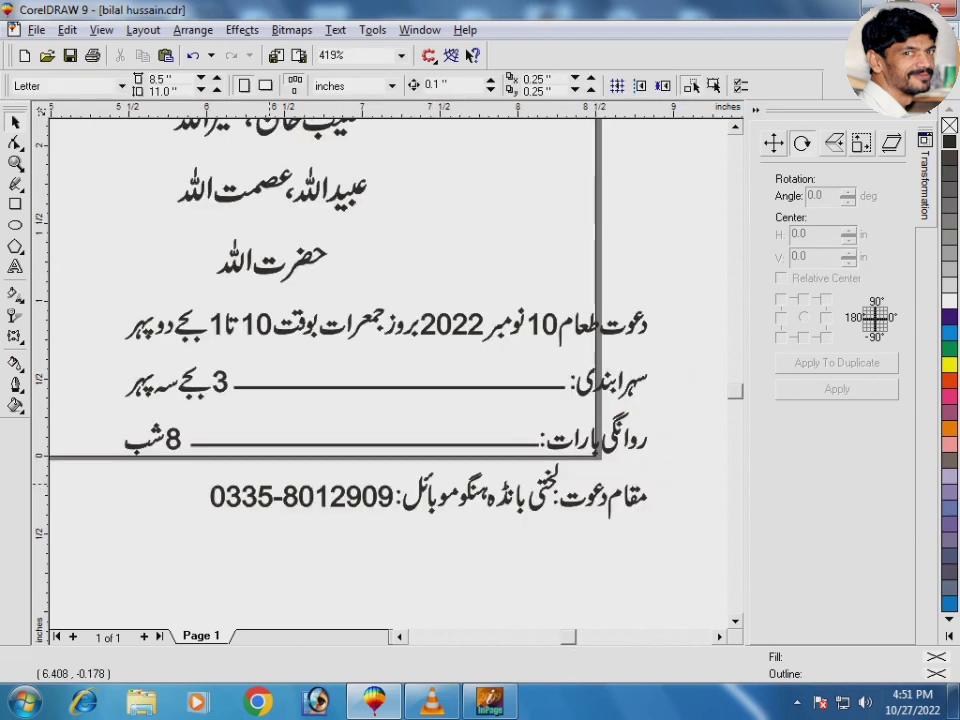
Step: Centre the bottom contact-number line under the text group above it
click(499, 500)
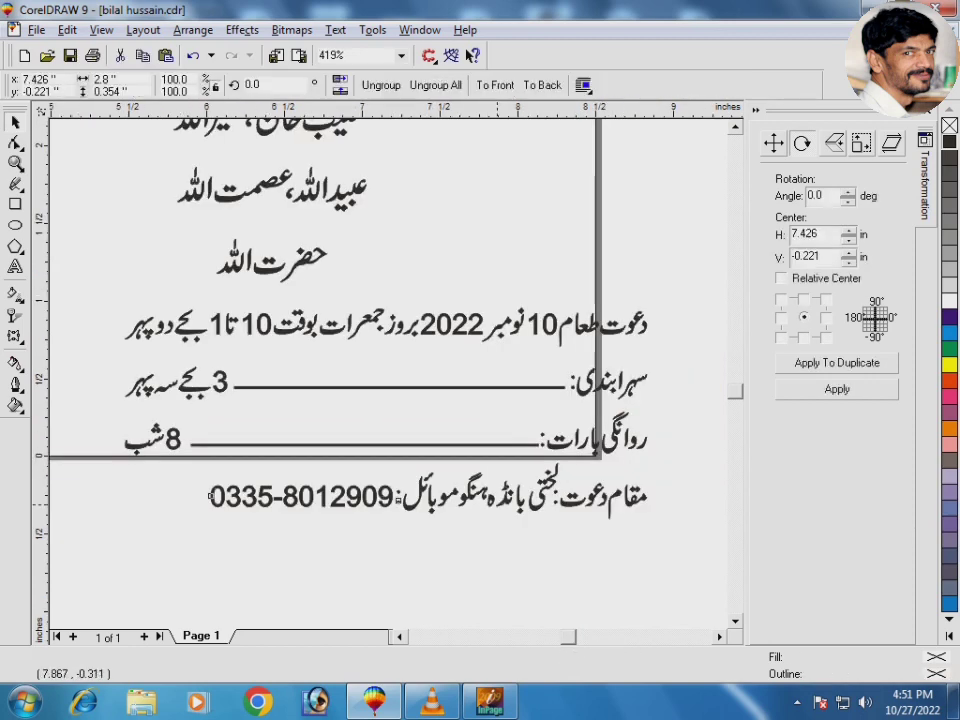
shift+click(549, 335)
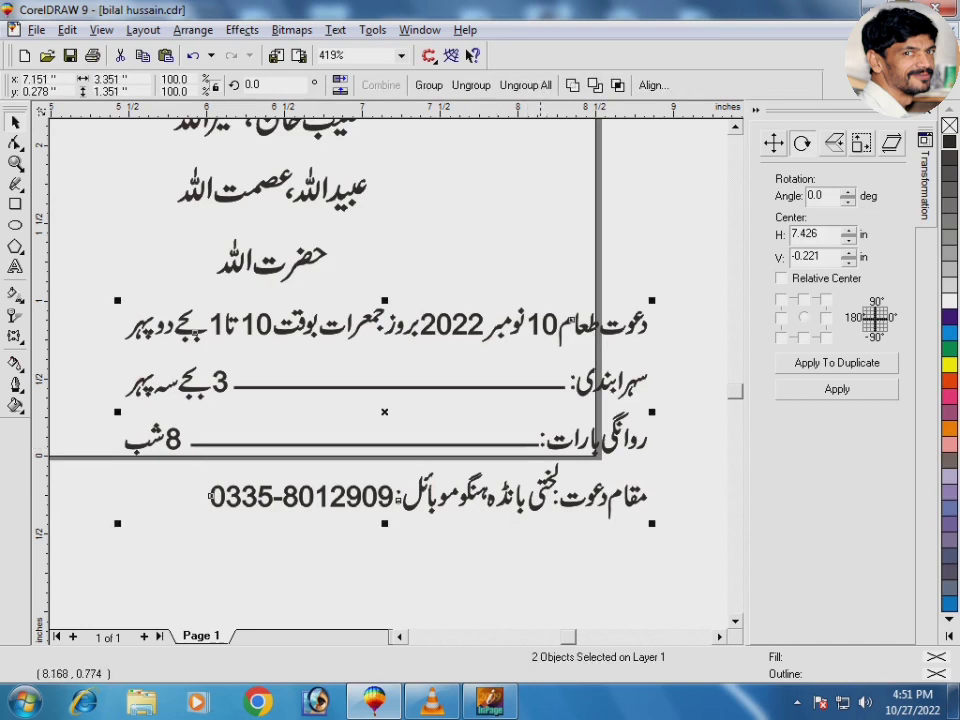
key(c)
click(532, 351)
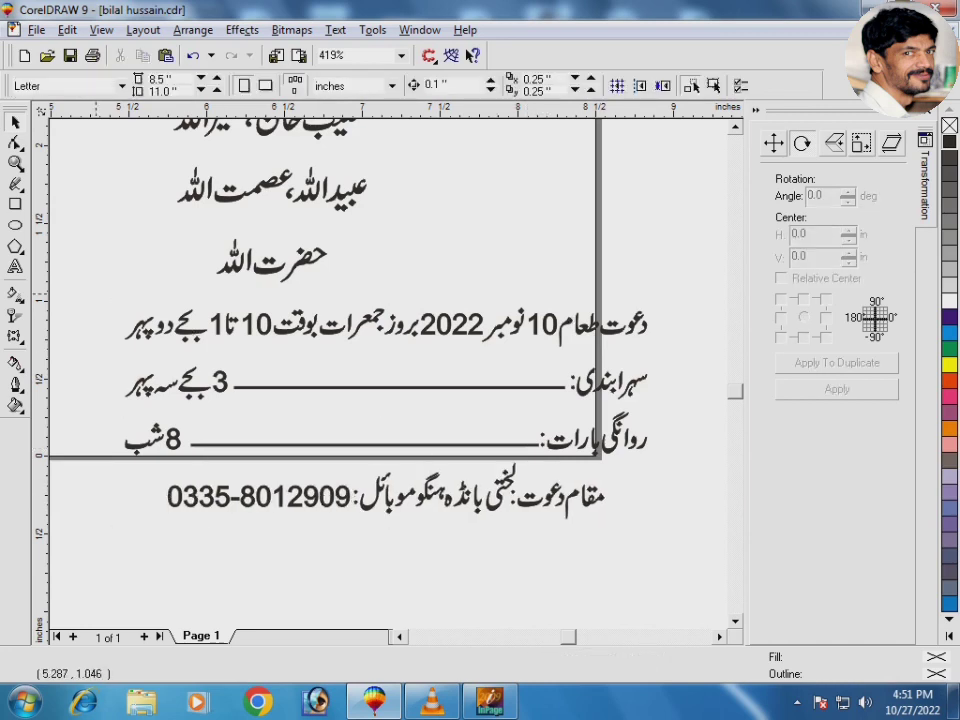
drag(96, 294, 710, 600)
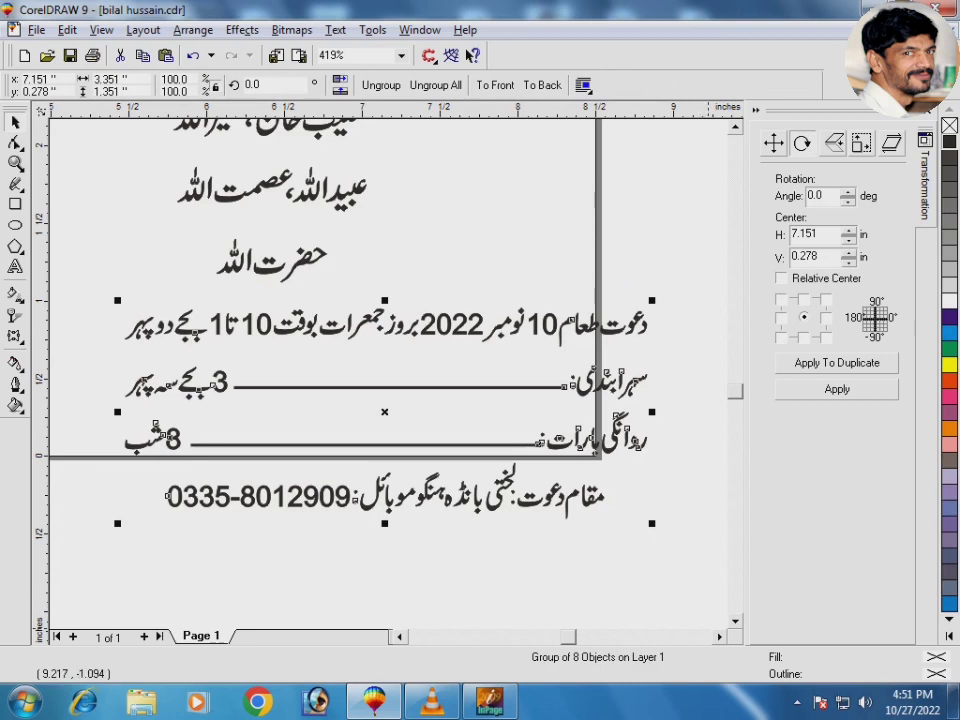
key(shift+F4)
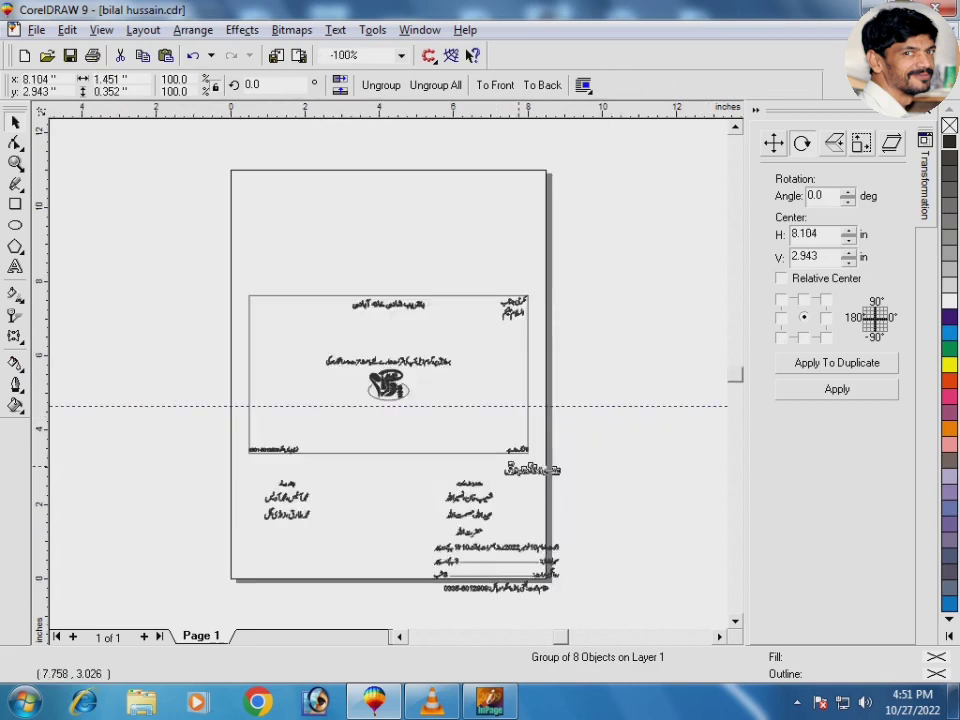
Step: Enlarge the groom's name line to about 210% and move the invitation sentence up beneath it
key(ctrl+v)
key(F2)
drag(246, 285, 525, 372)
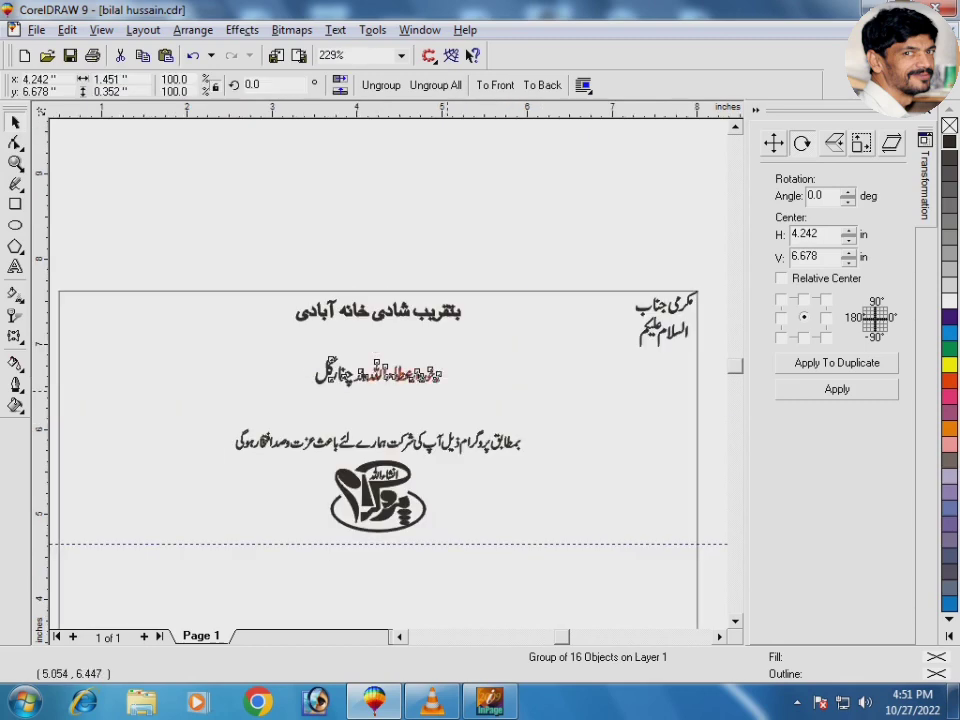
mouse_move(448, 392)
mouse_down()
mouse_move(509, 424)
mouse_move(454, 403)
mouse_move(454, 379)
mouse_move(454, 392)
mouse_up()
key(shift+F2)
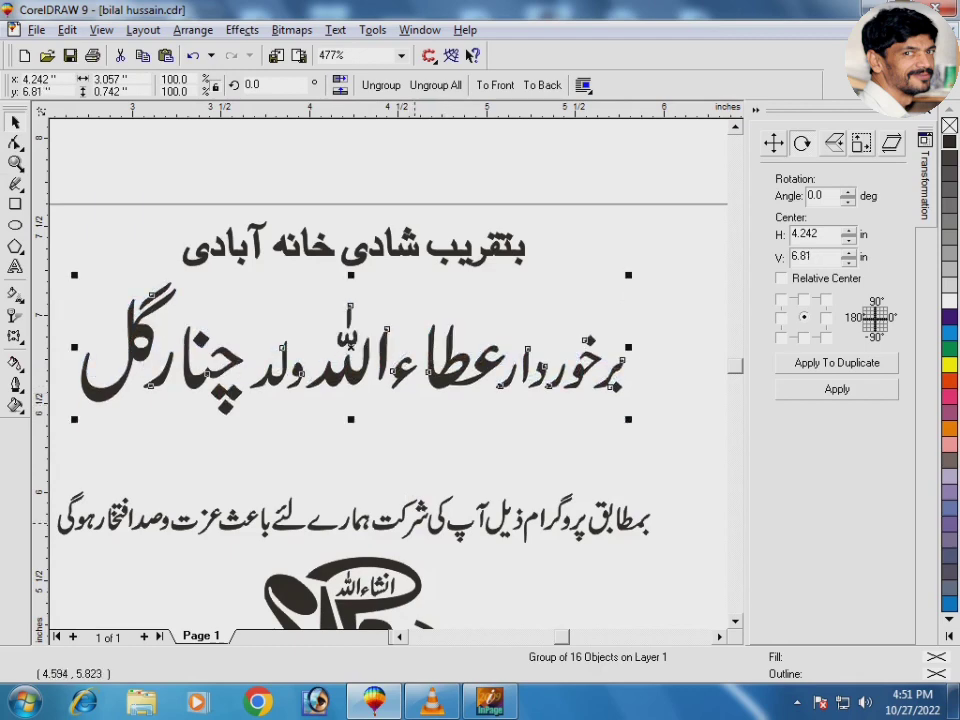
drag(415, 522, 417, 459)
shift+click(347, 355)
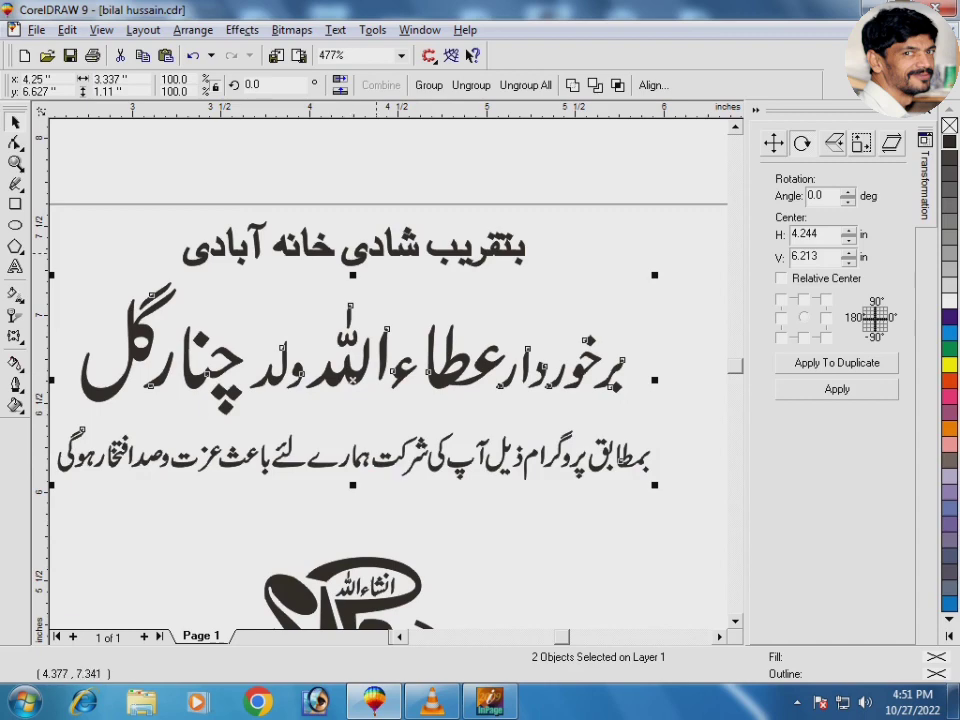
shift+click(376, 254)
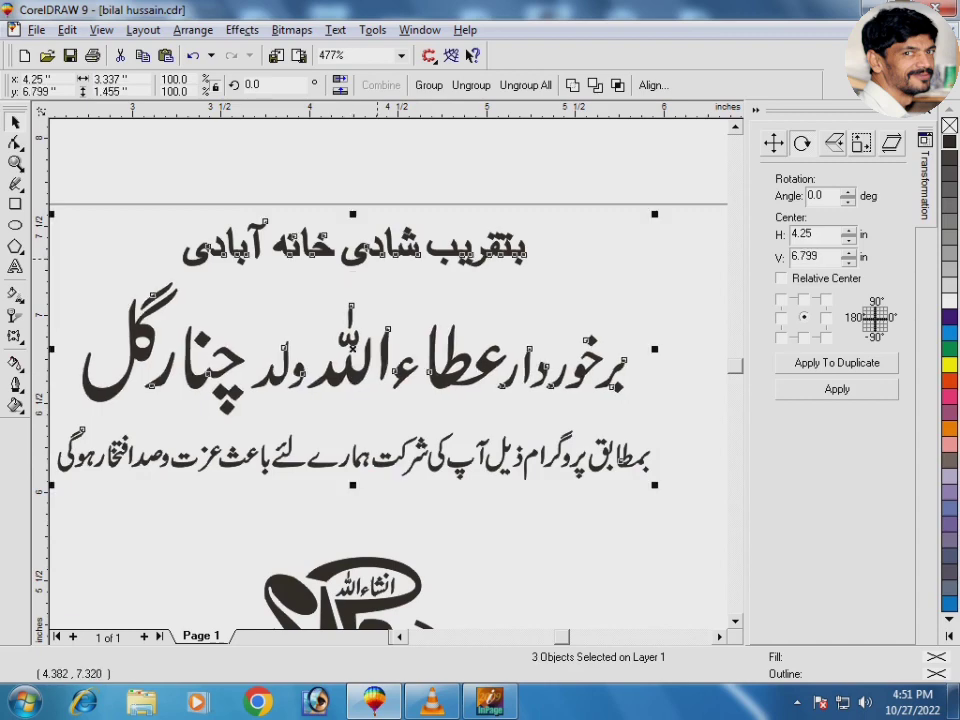
click(377, 288)
key(F3)
key(F3)
click(483, 497)
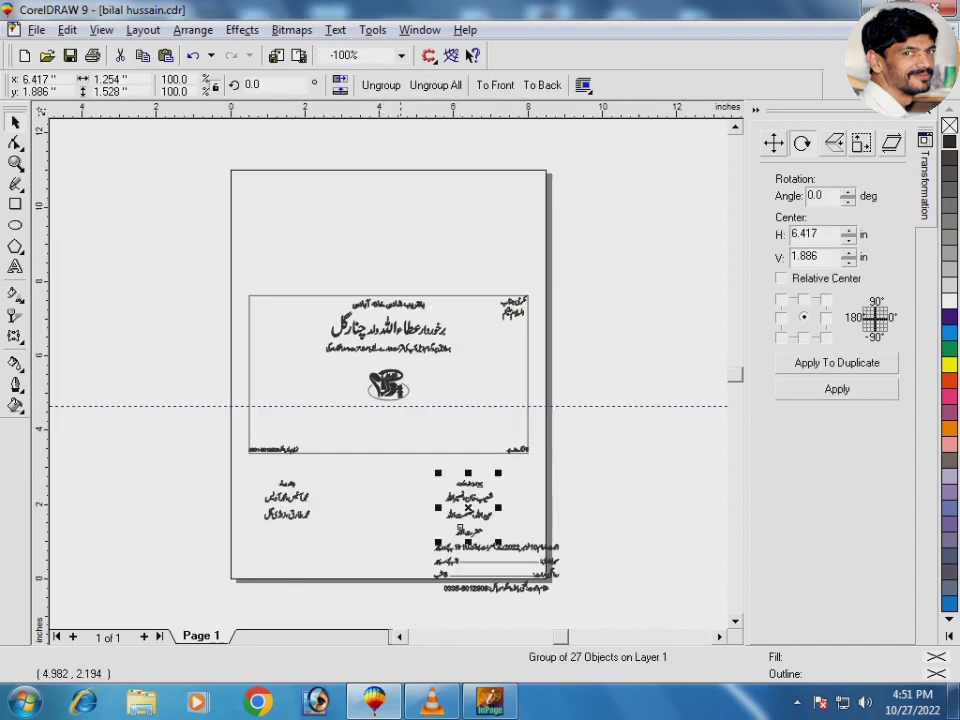
Step: Move both name lists up into the card and nudge them slightly lower
shift+click(286, 492)
drag(286, 495, 286, 362)
drag(223, 326, 546, 432)
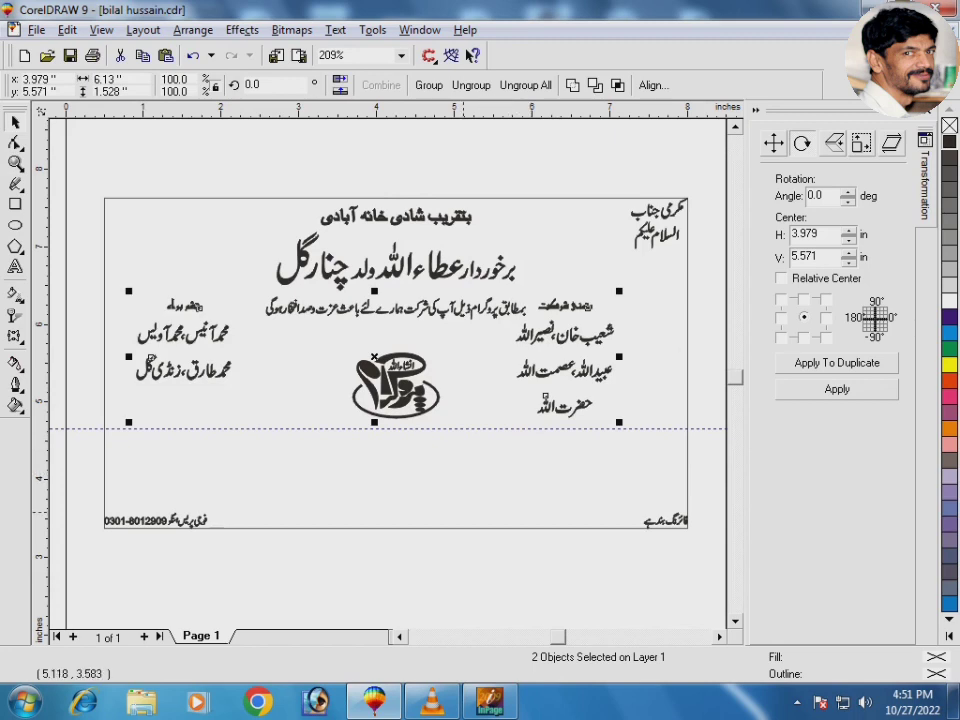
drag(556, 336, 558, 352)
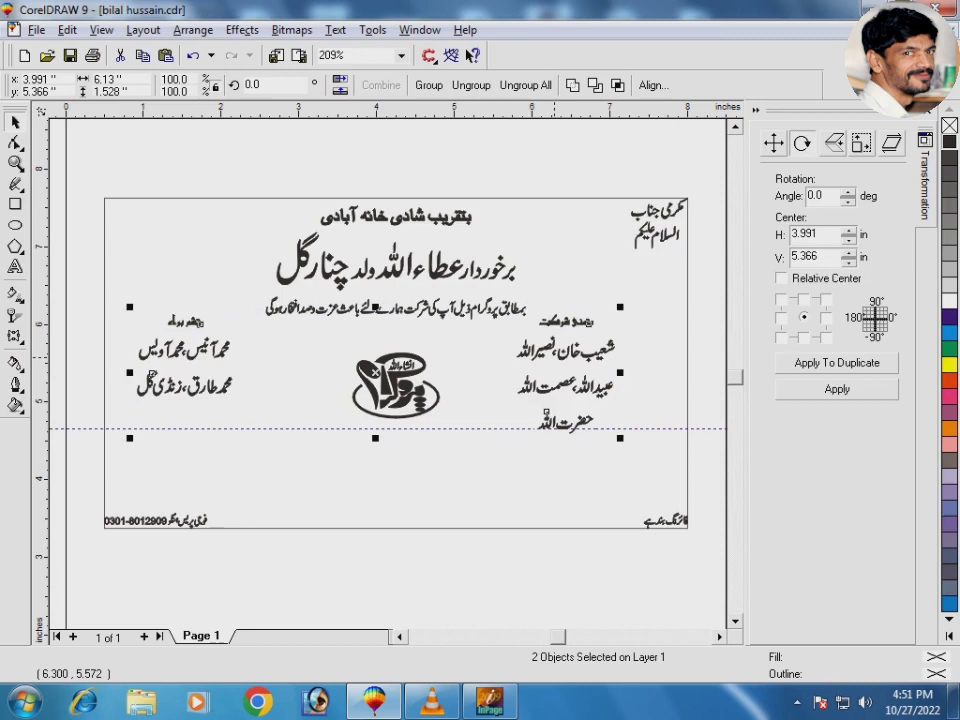
click(444, 374)
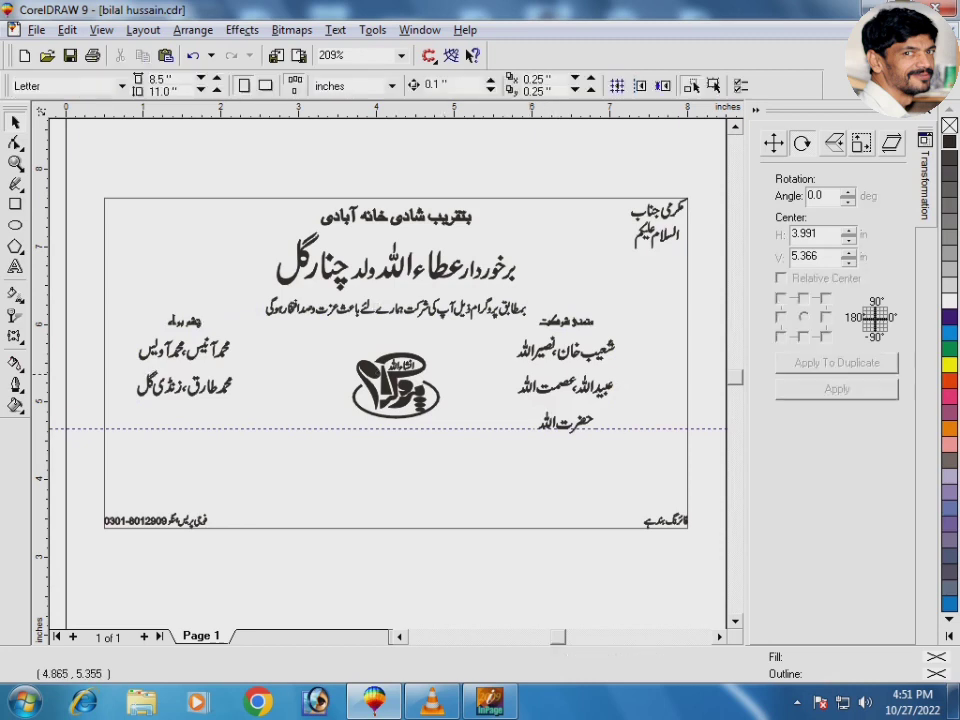
Step: Align the right name list to the card's right edge and the left list to its left edge
click(536, 350)
shift+click(553, 527)
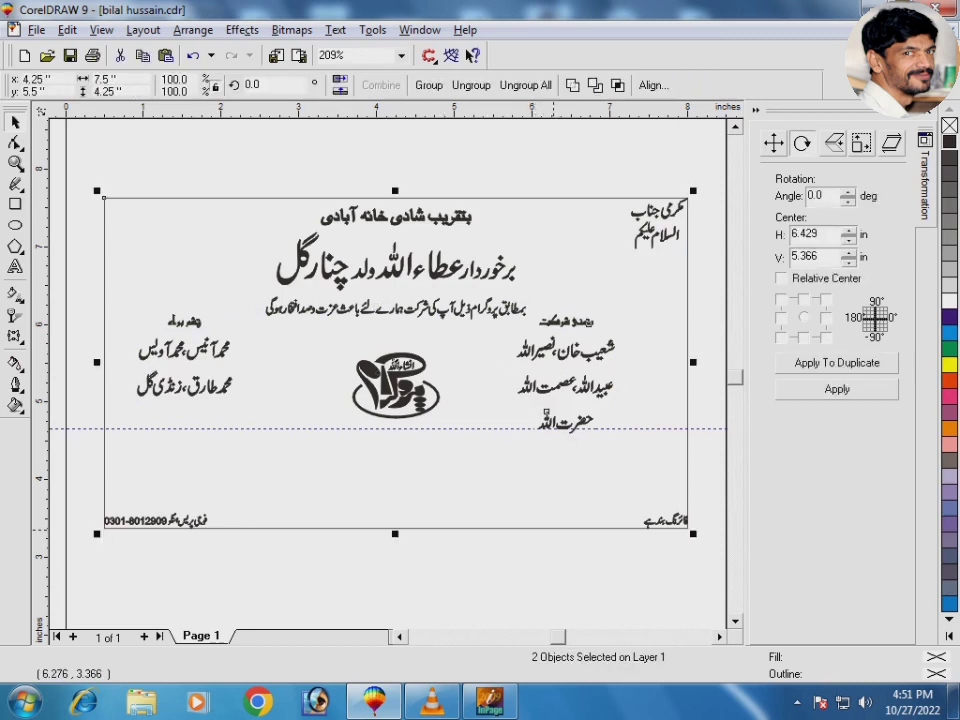
key(r)
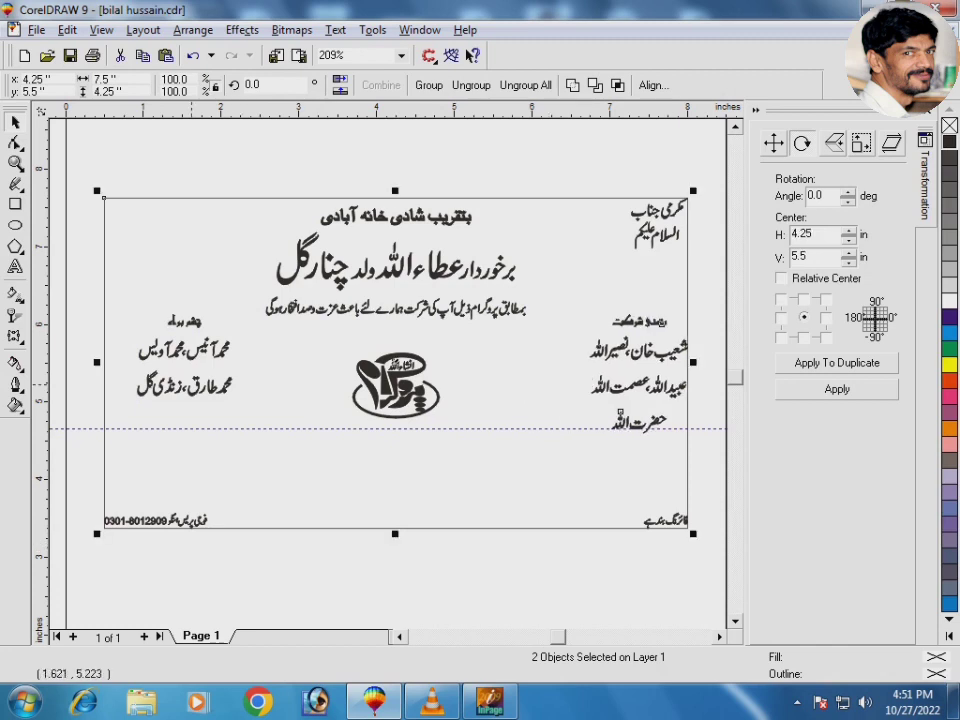
key(Escape)
click(198, 393)
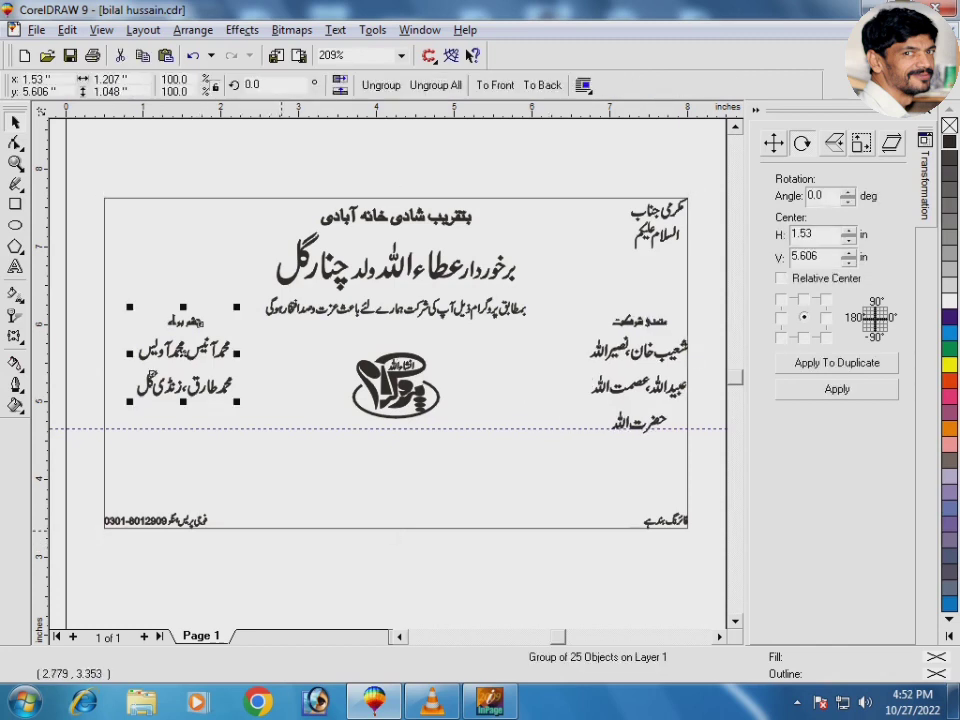
shift+click(278, 527)
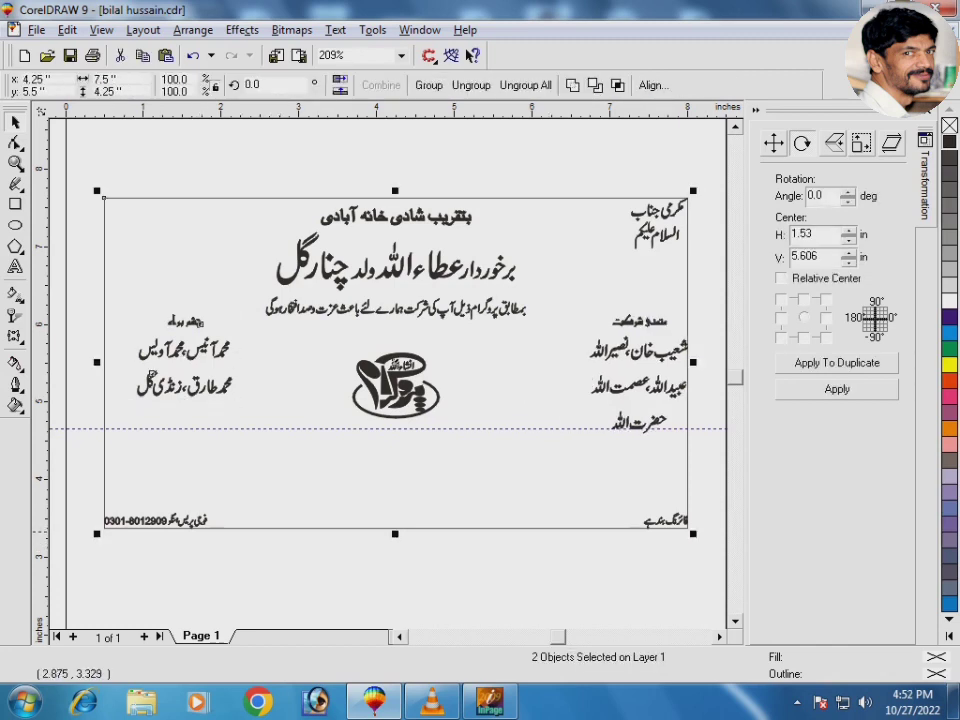
key(l)
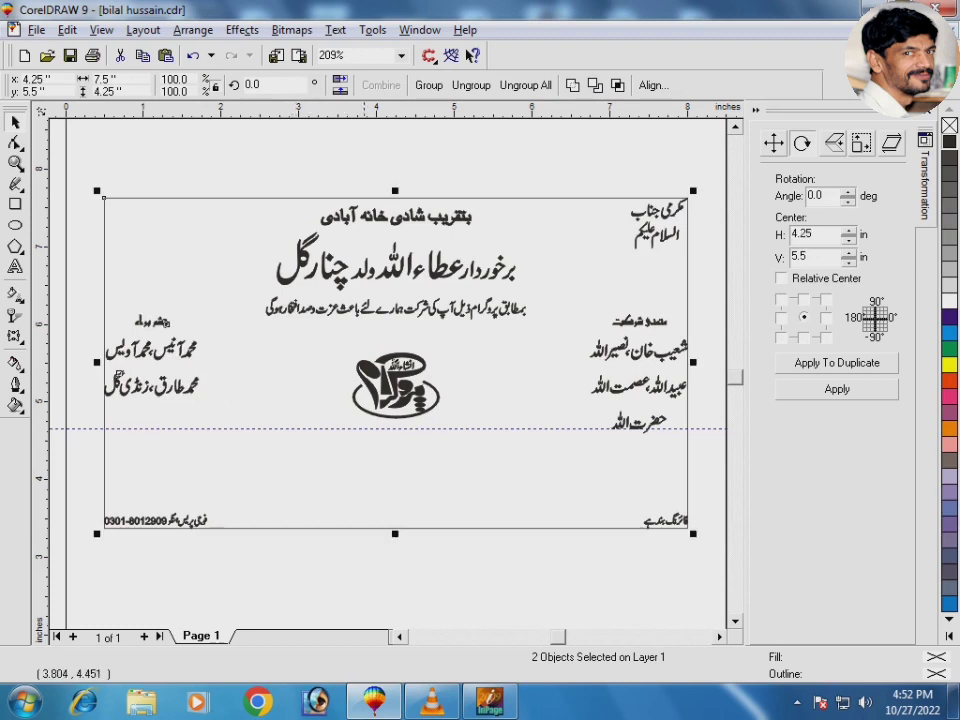
key(F3)
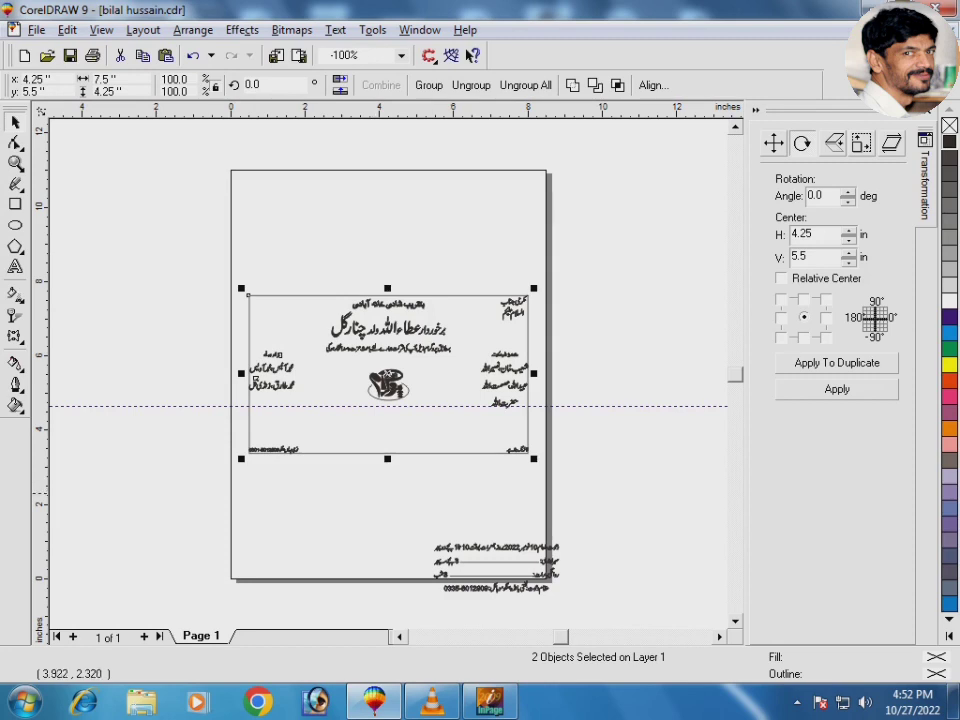
Step: Move the date and venue block into the card's lower middle and nudge the date line down
scroll(376, 492, down, 1)
click(548, 515)
drag(548, 515, 430, 404)
drag(287, 338, 500, 439)
click(559, 417)
key(F2)
key(space)
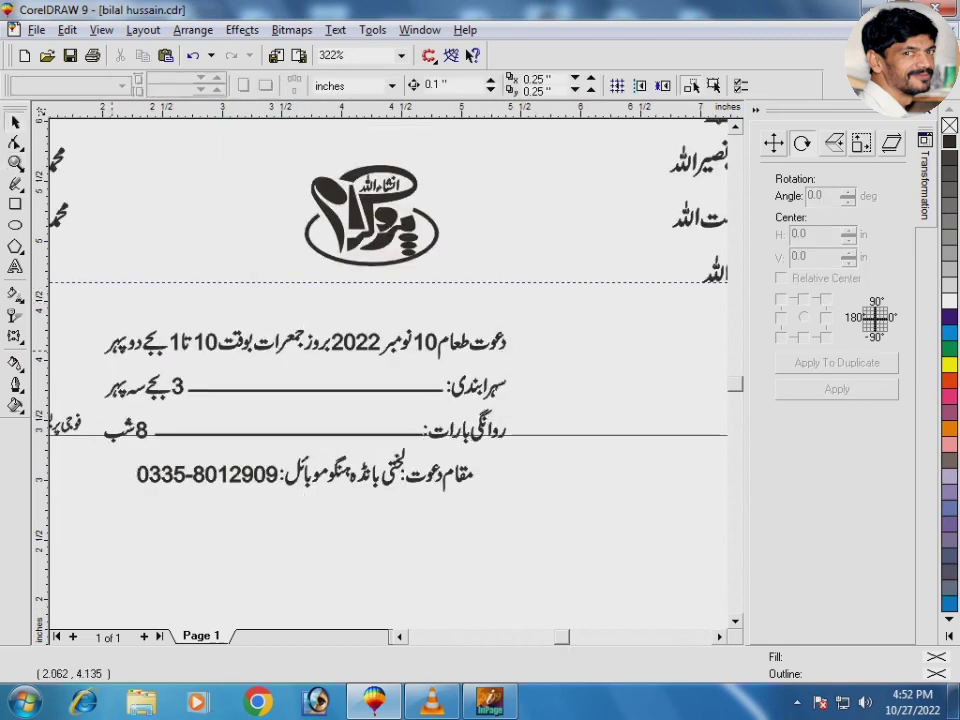
ctrl+click(429, 290)
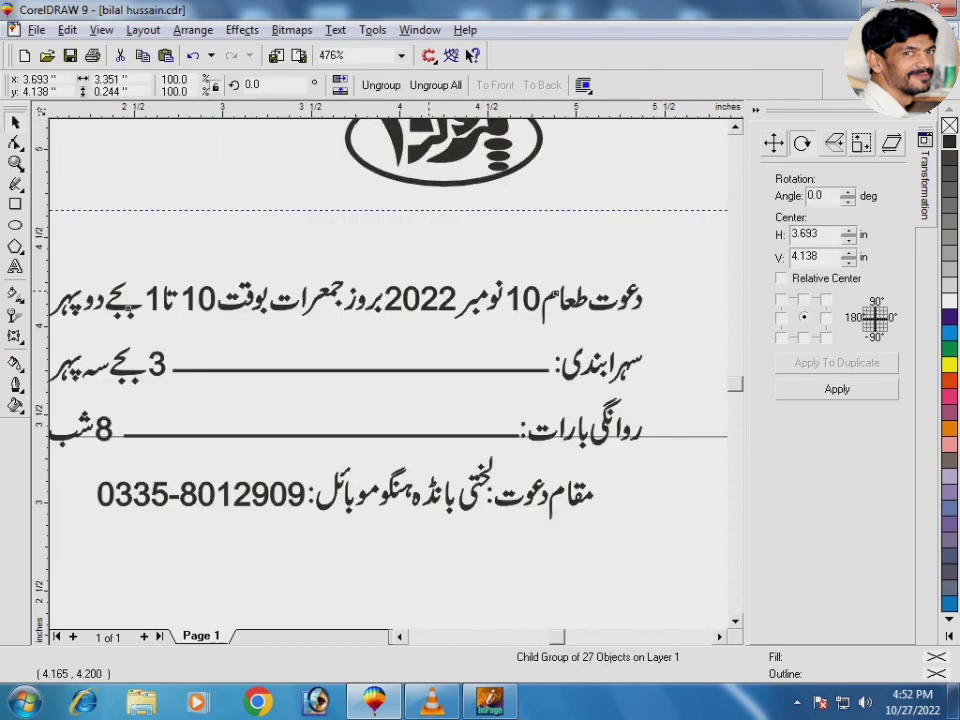
drag(429, 291, 429, 302)
Step: Enlarge the venue and phone-number line
click(471, 486)
ctrl+click(488, 498)
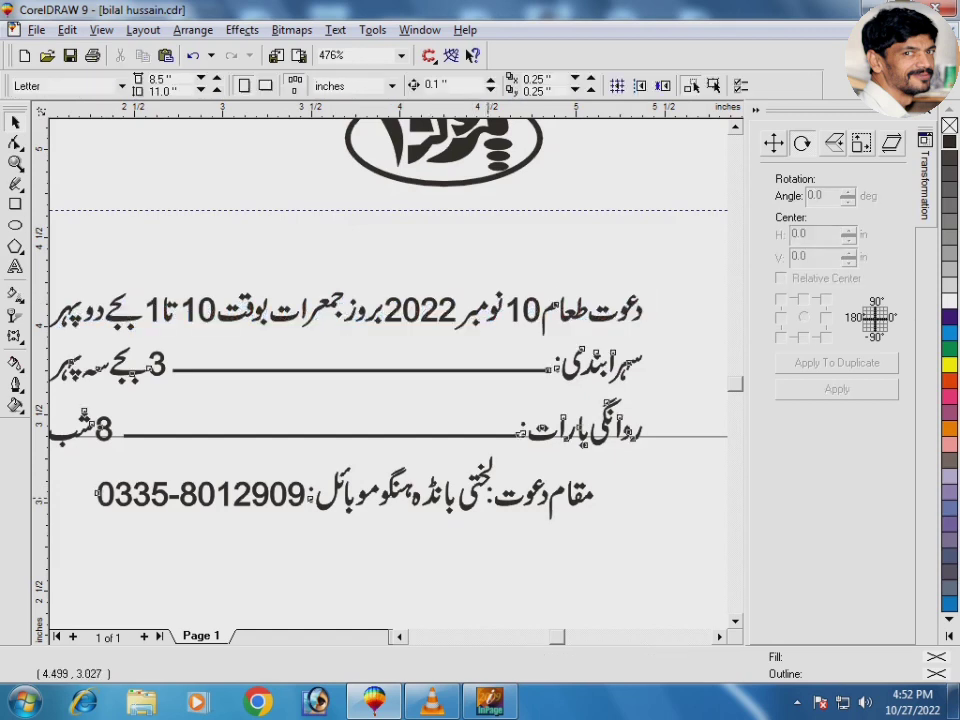
ctrl+click(495, 496)
drag(598, 524, 628, 544)
click(566, 558)
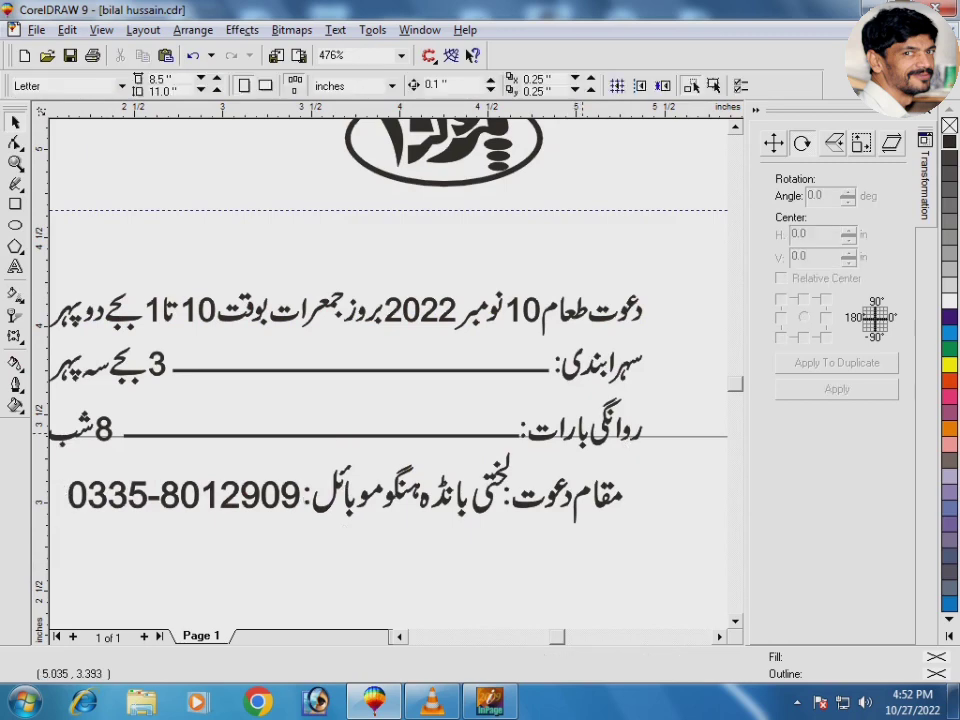
Step: Centre the date and venue block horizontally and align it to the card's bottom
click(585, 432)
shift+click(652, 437)
key(c)
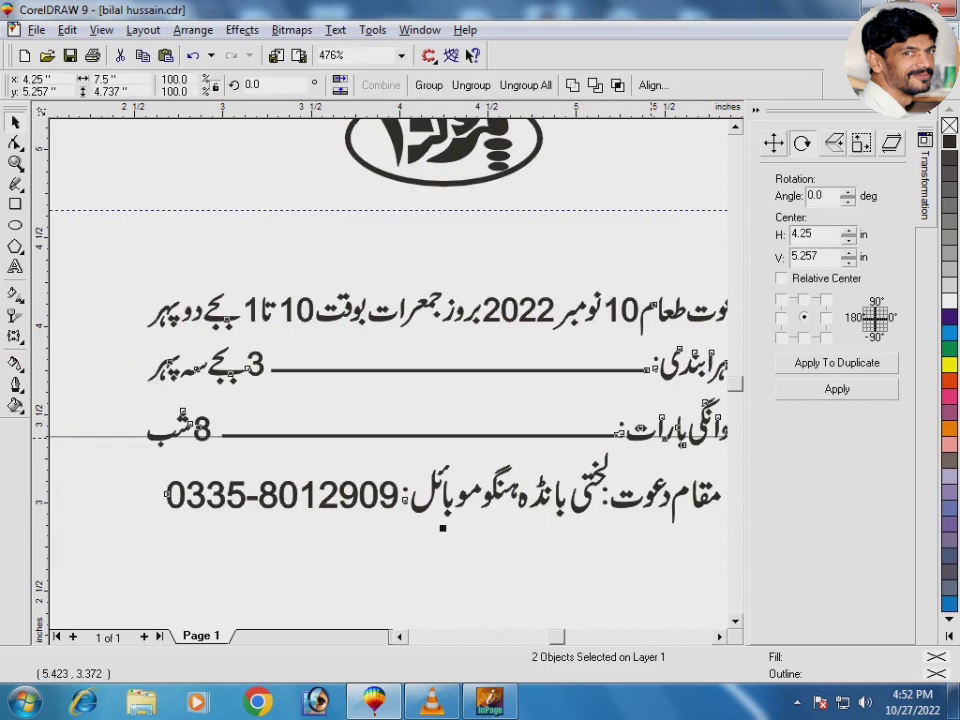
key(b)
click(615, 476)
key(F3)
key(F3)
key(F3)
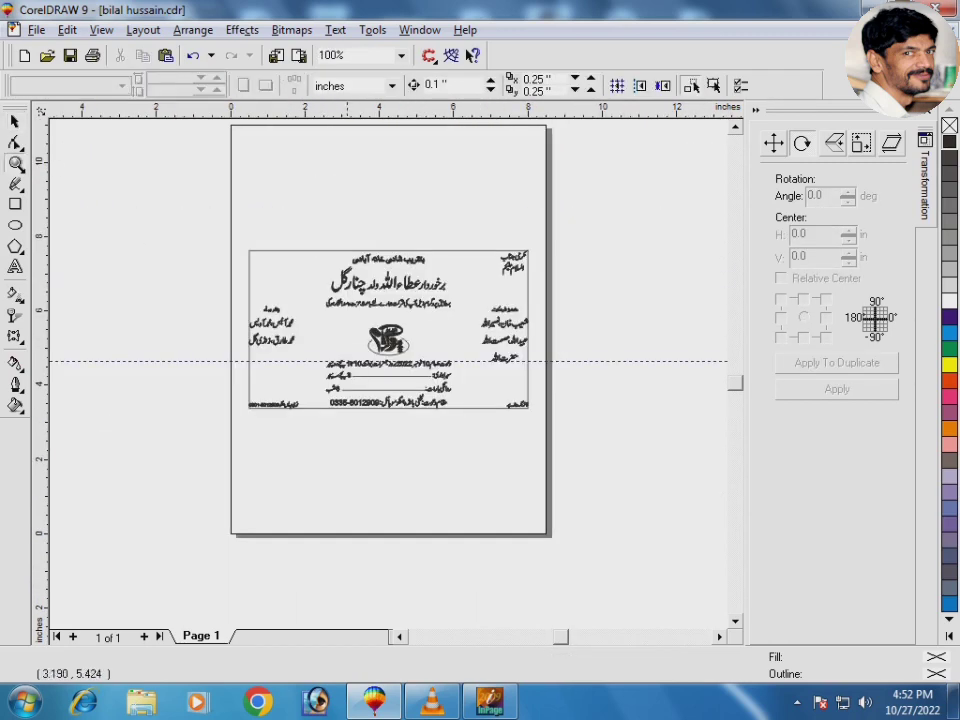
Step: Move the central logo up slightly, enlarge it to about 111% and stretch it wider
drag(242, 278, 531, 400)
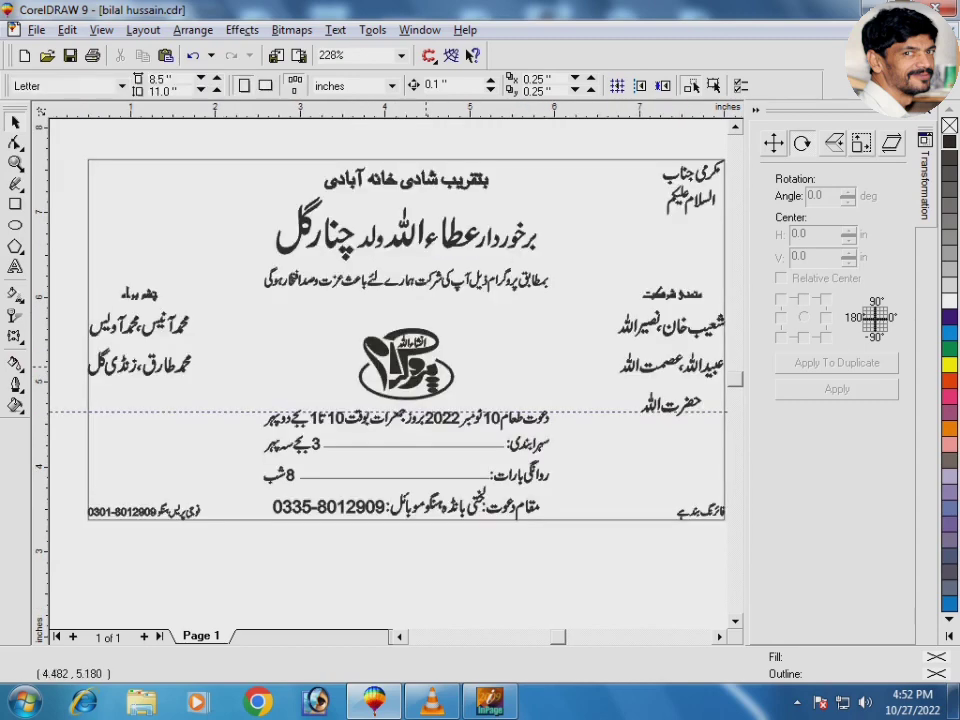
click(426, 368)
drag(312, 274, 489, 422)
drag(431, 383, 433, 332)
drag(572, 501, 609, 523)
key(Escape)
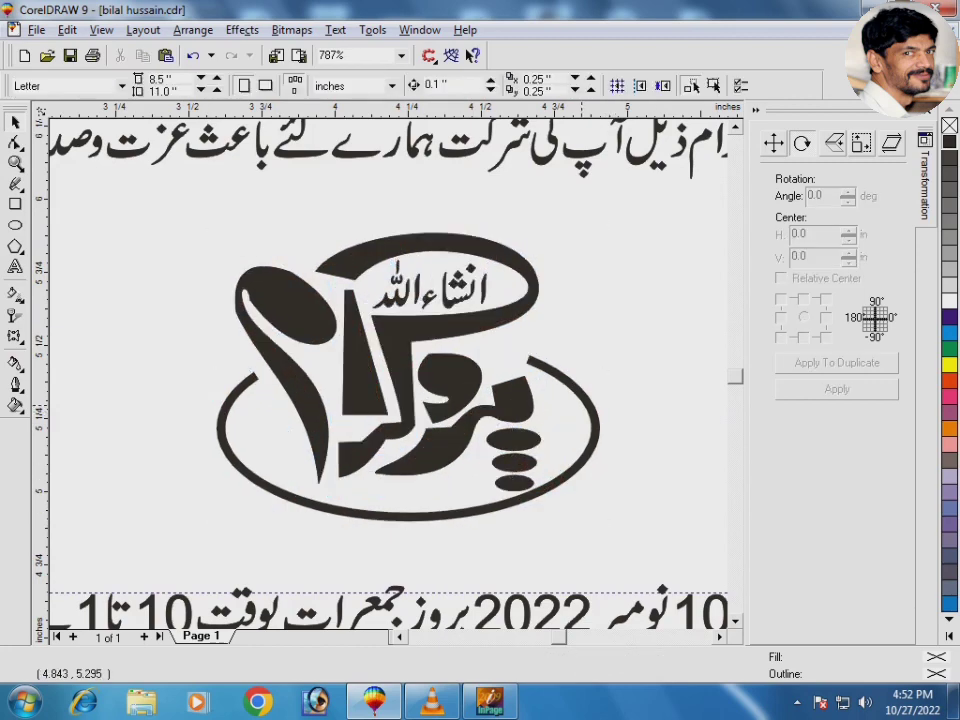
click(584, 397)
drag(602, 376, 633, 424)
click(617, 492)
key(F3)
key(F3)
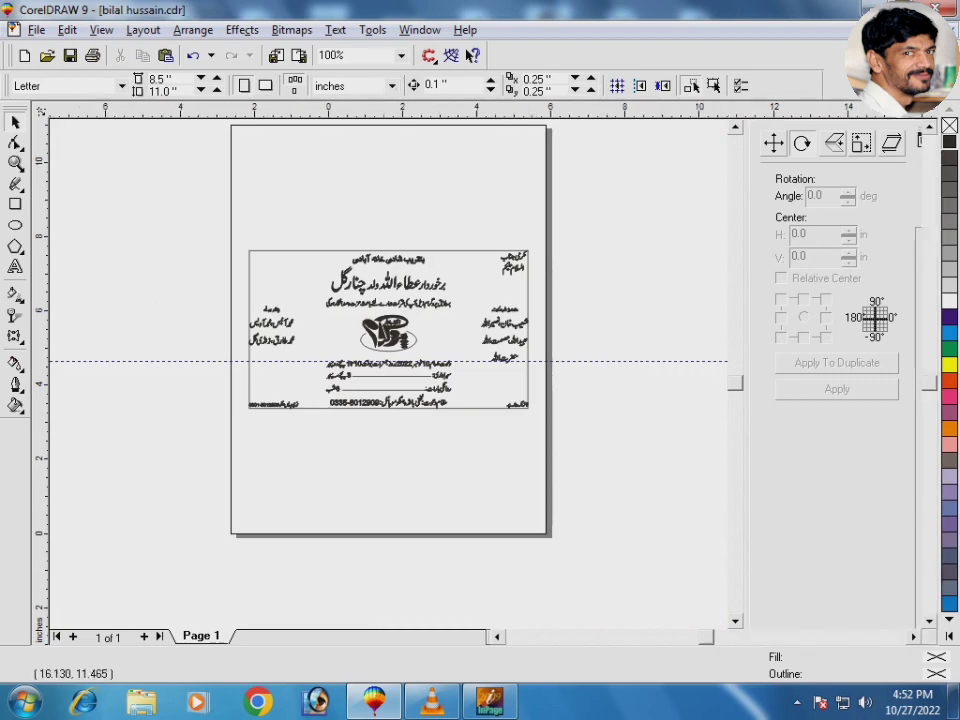
Step: Replace the Transformation docker with Symbols and Special Characters and select the ZapfDingbats BT font
click(927, 111)
key(ctrl+F11)
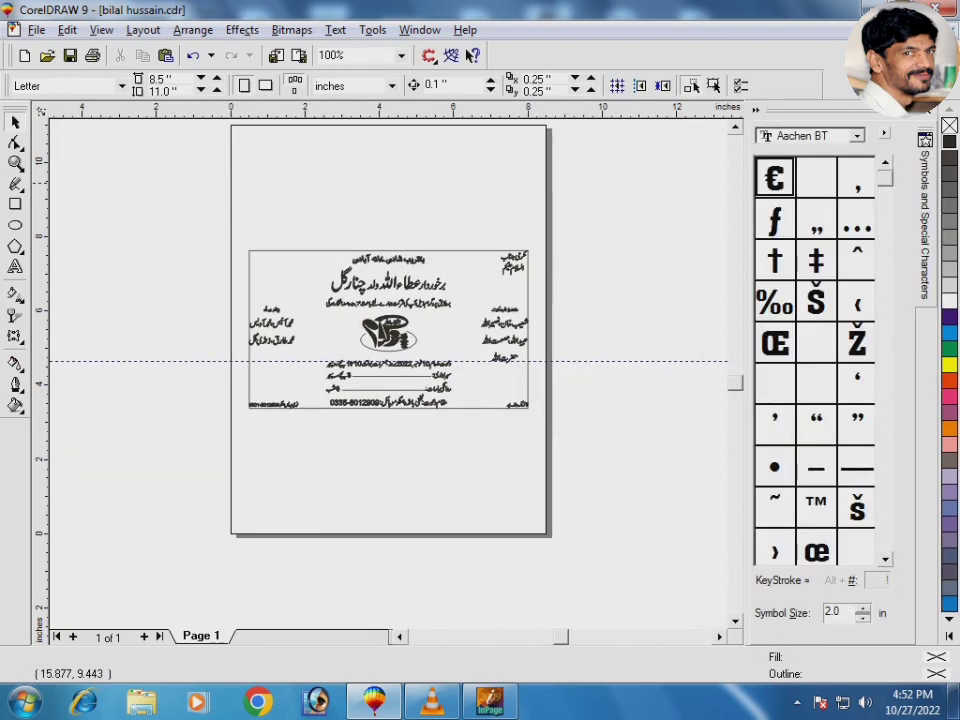
click(857, 136)
drag(877, 169, 877, 198)
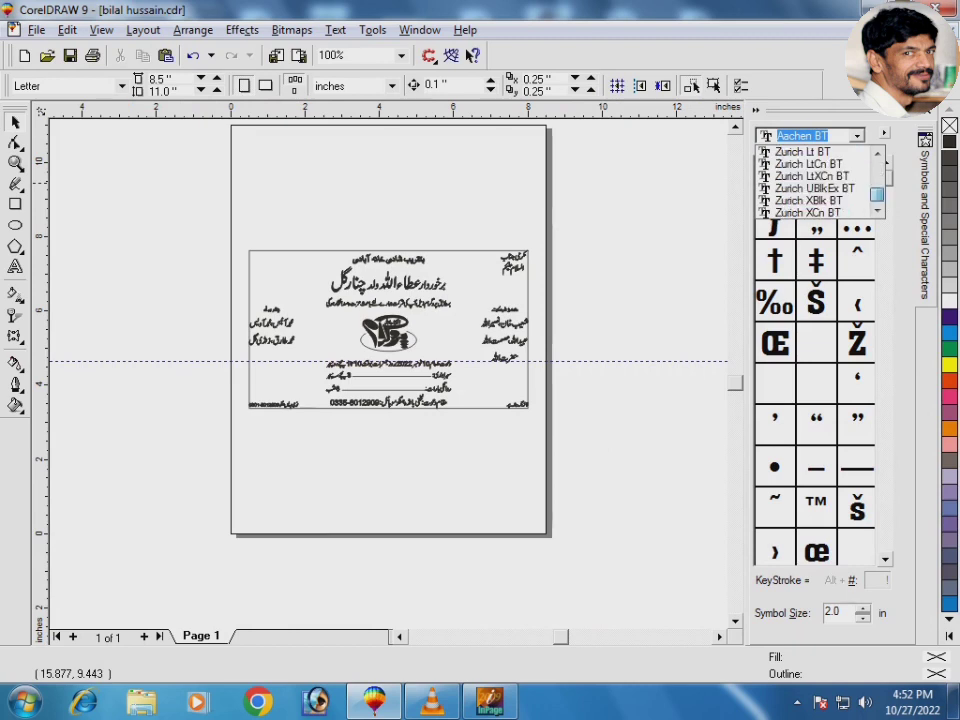
click(808, 213)
key(Up)
key(Up)
key(Up)
key(Up)
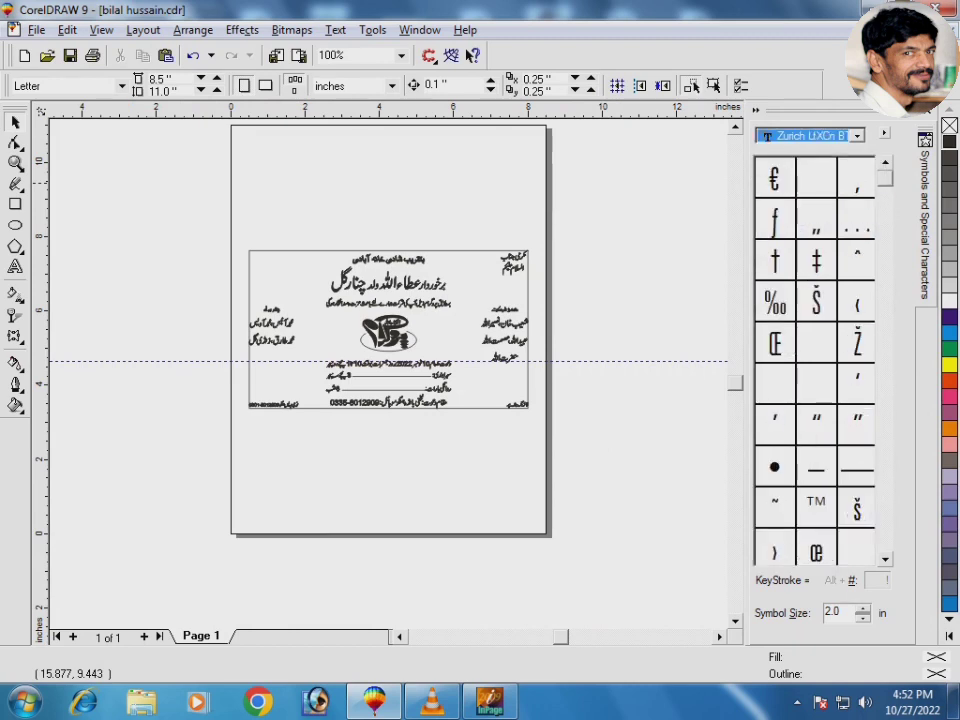
key(Up)
key(Up)
key(Up)
key(Up)
key(Up)
key(Up)
key(Up)
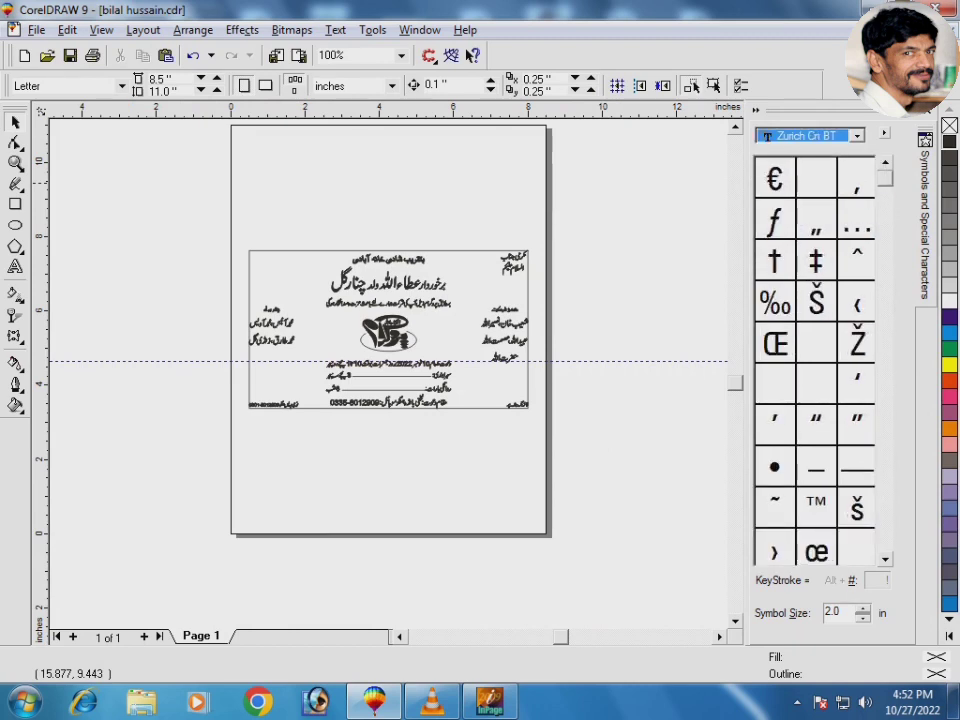
key(Up)
key(Up)
key(Up)
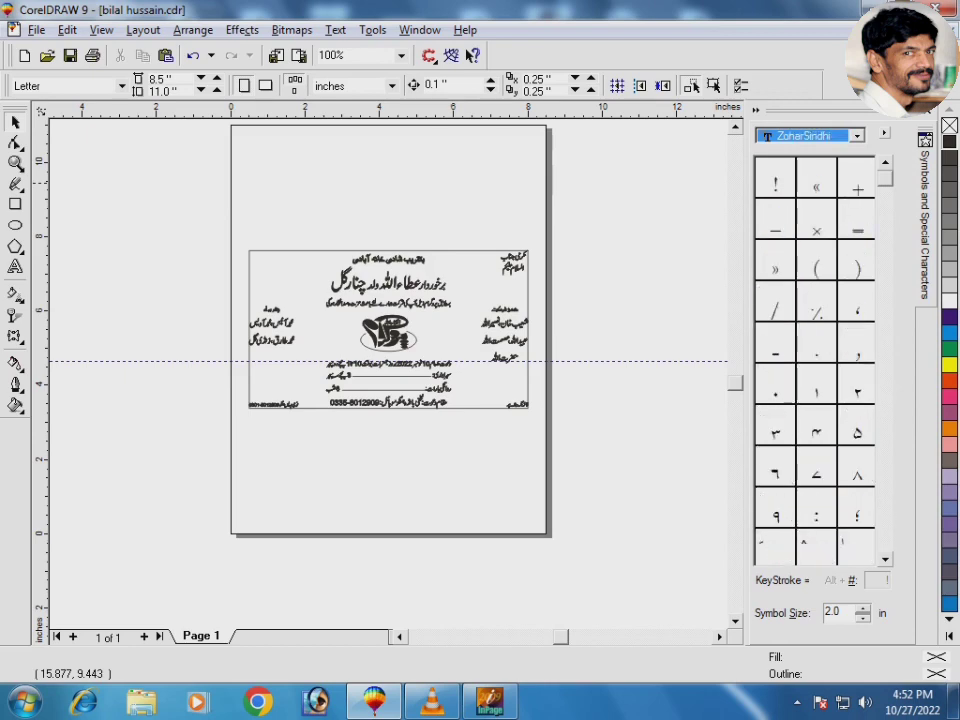
key(Up)
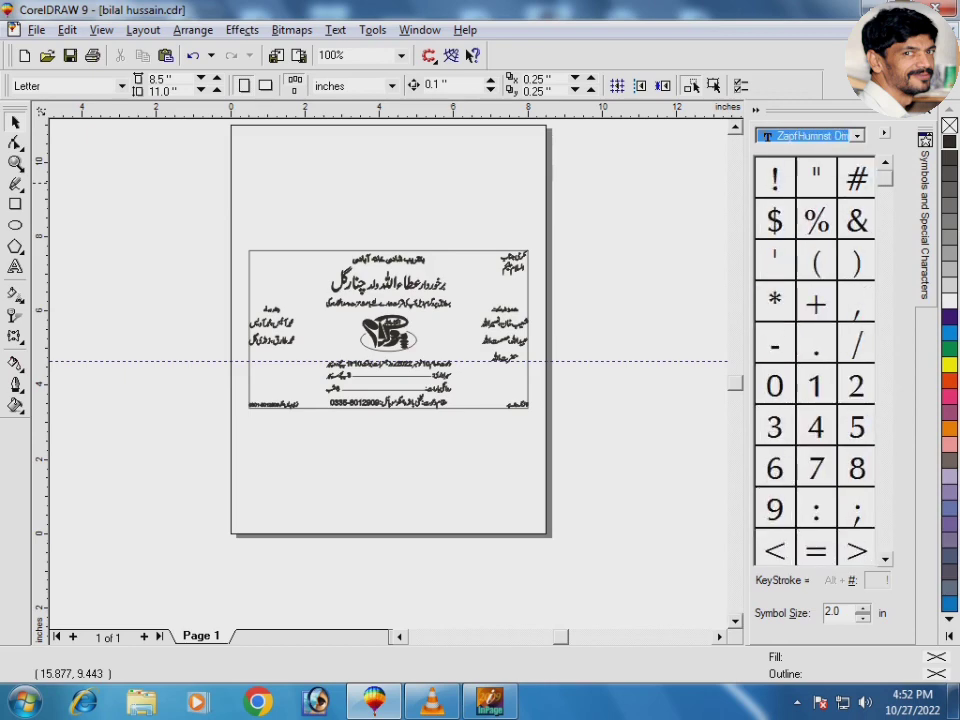
key(Up)
key(Up)
key(Up)
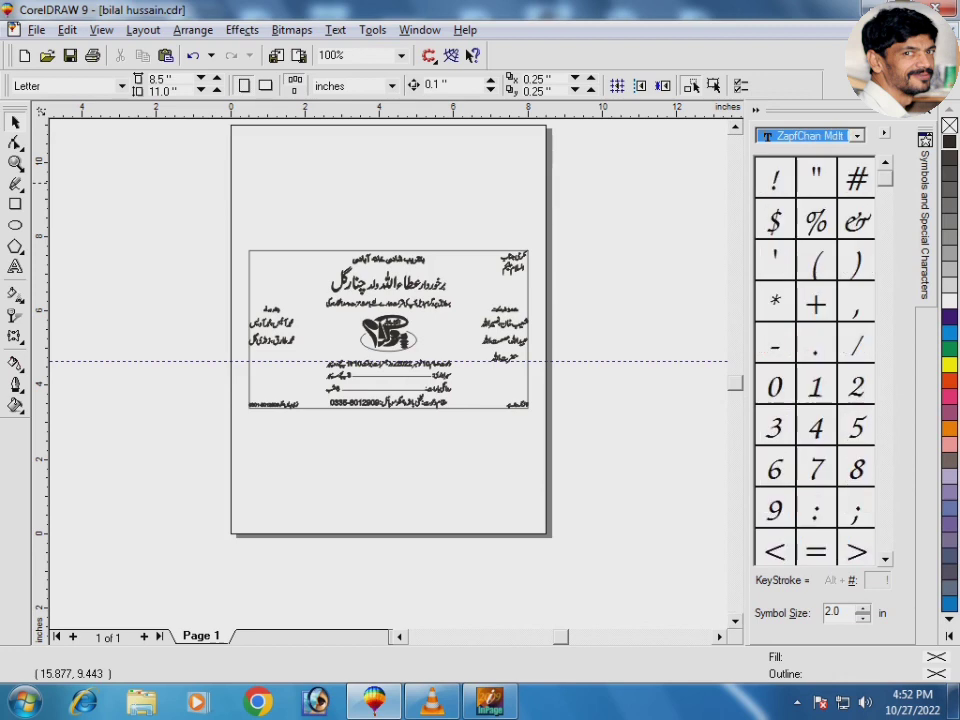
key(Down)
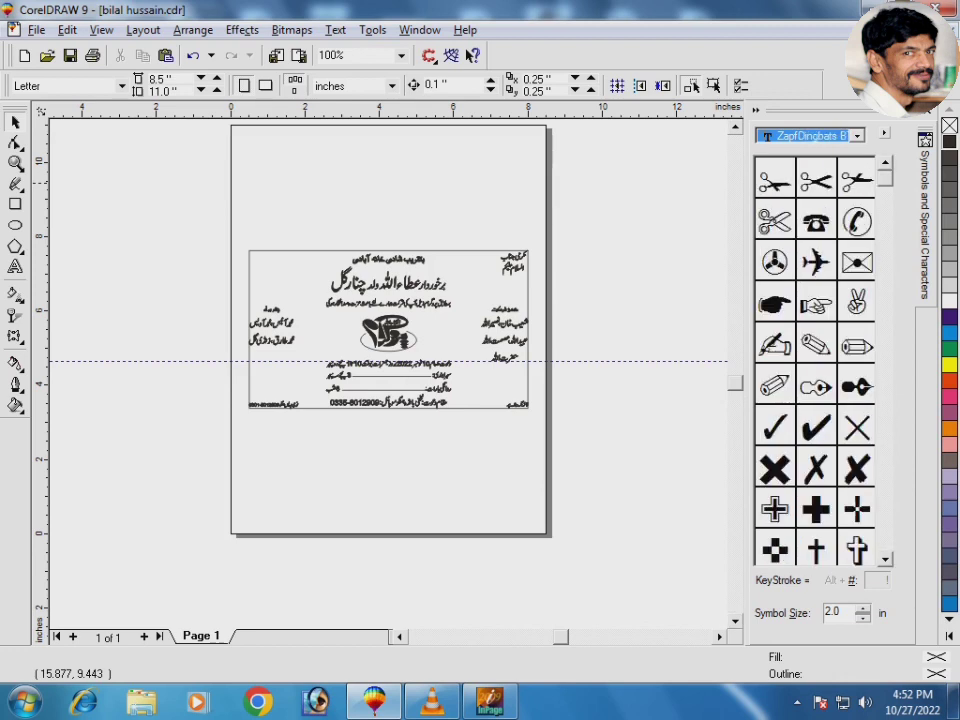
Step: Scroll the ZapfDingbats BT glyph grid until the telephone symbols show
scroll(815, 360, down, 5)
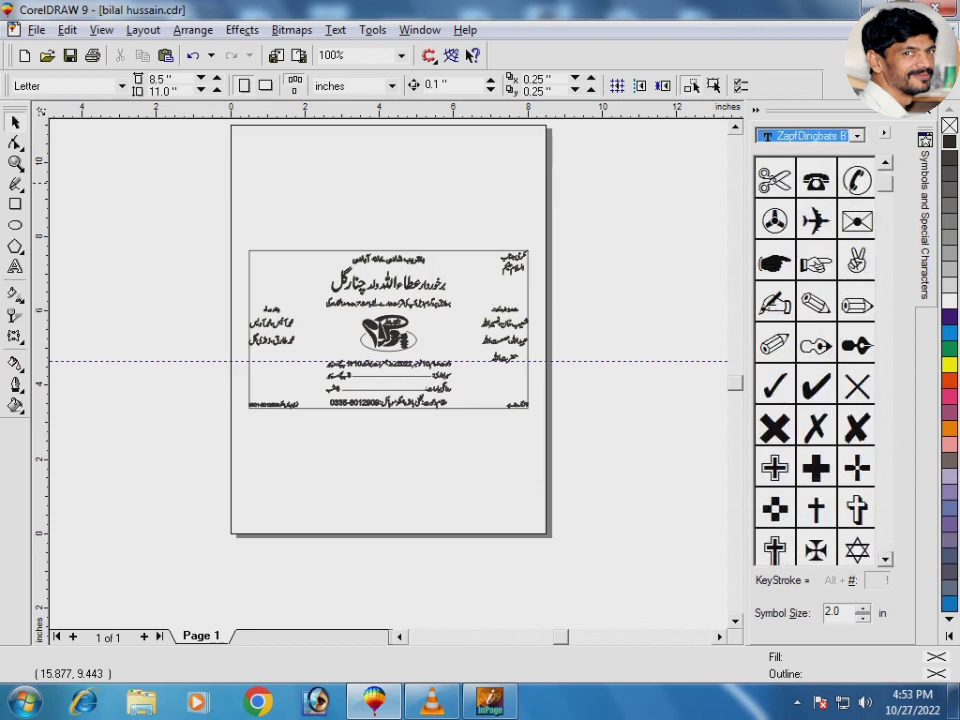
scroll(815, 360, down, 10)
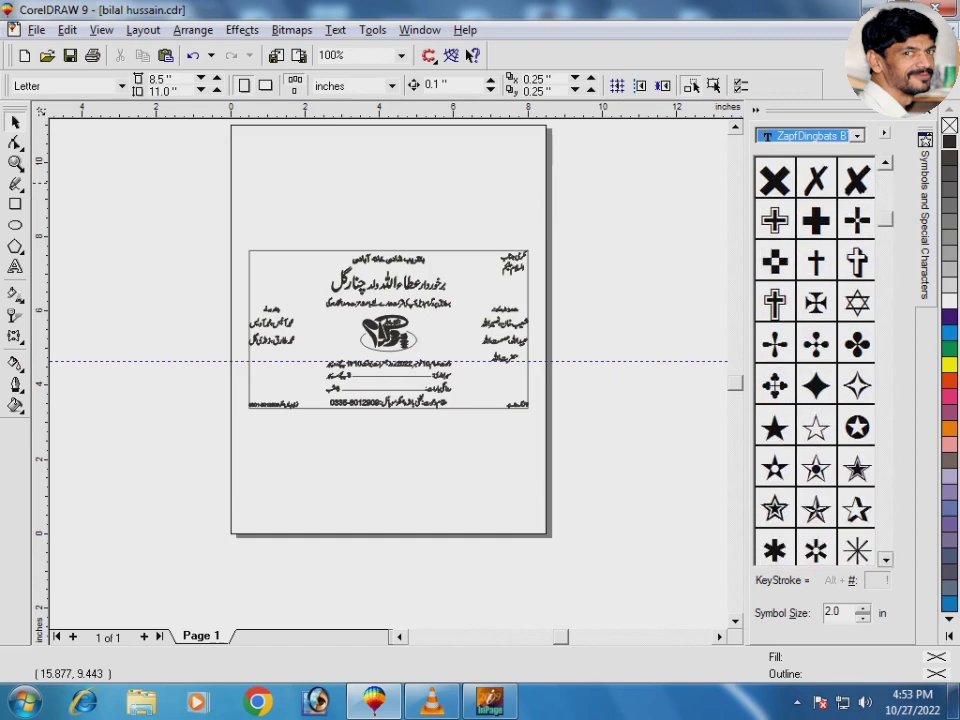
scroll(815, 360, down, 10)
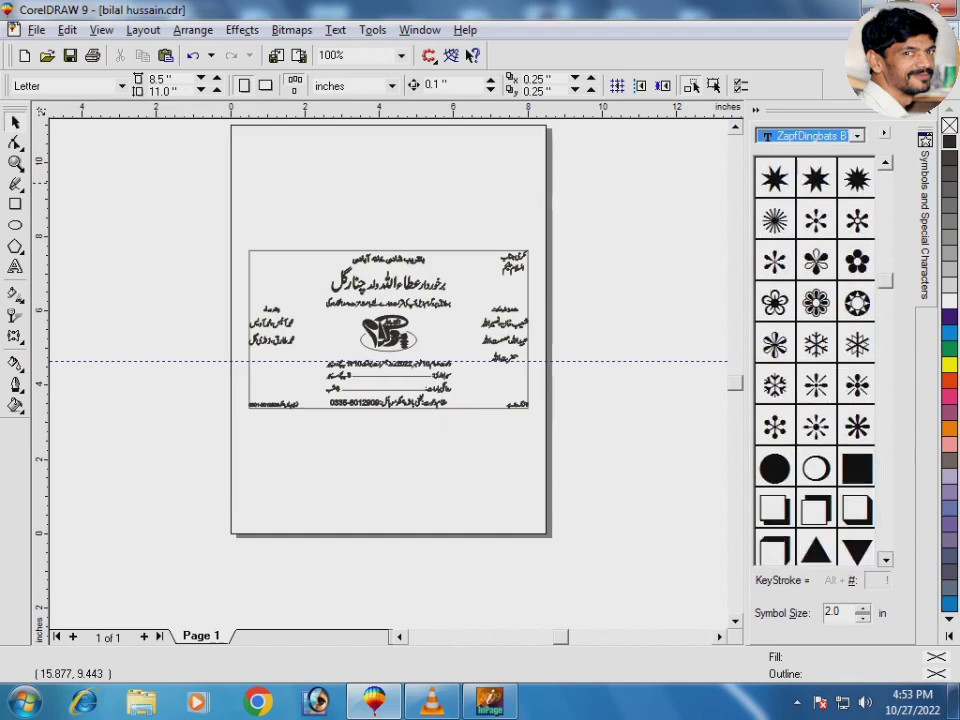
scroll(815, 360, down, 10)
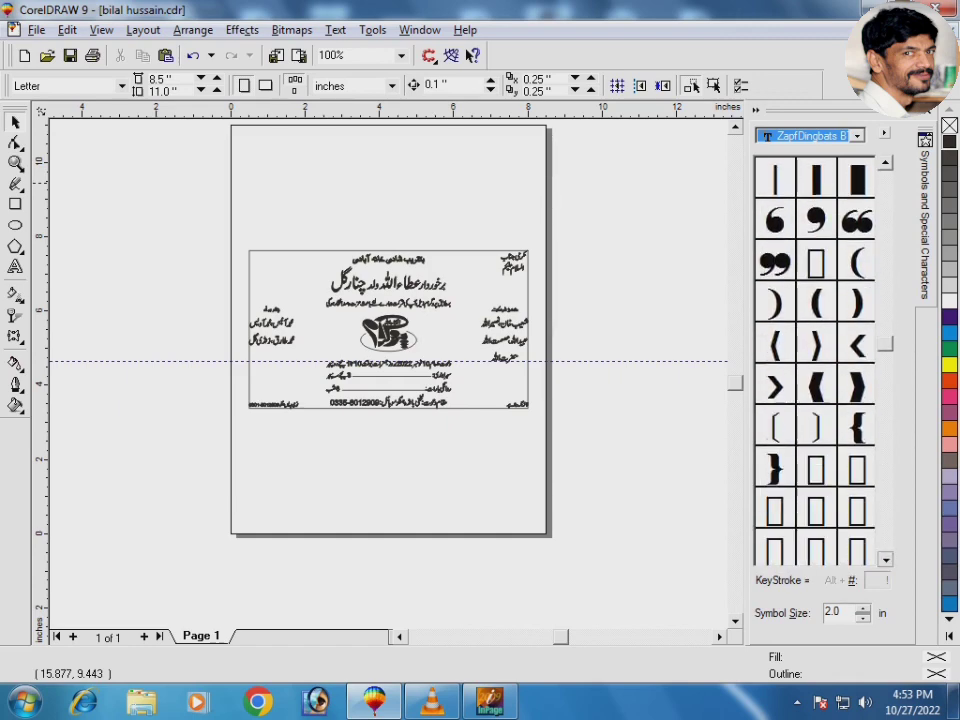
scroll(815, 360, down, 10)
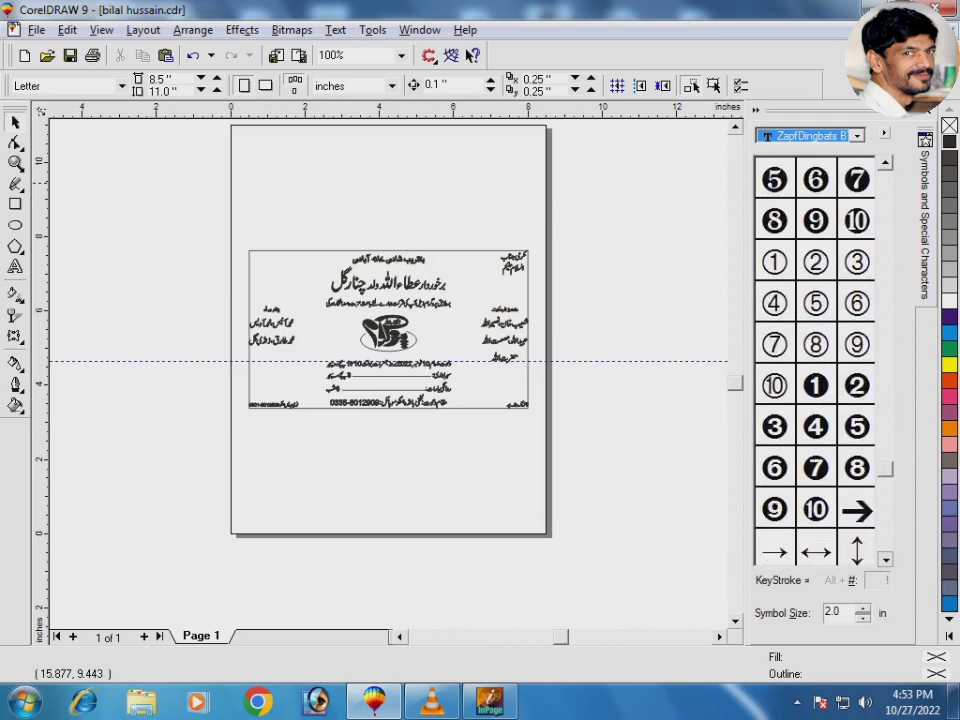
scroll(815, 360, up, 20)
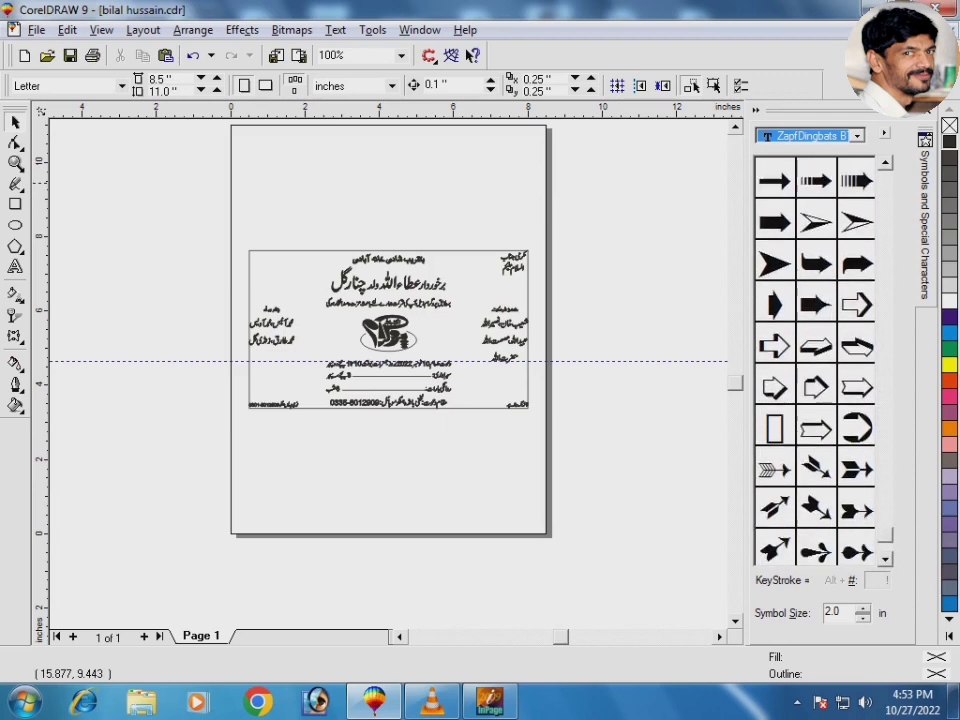
scroll(815, 360, up, 3)
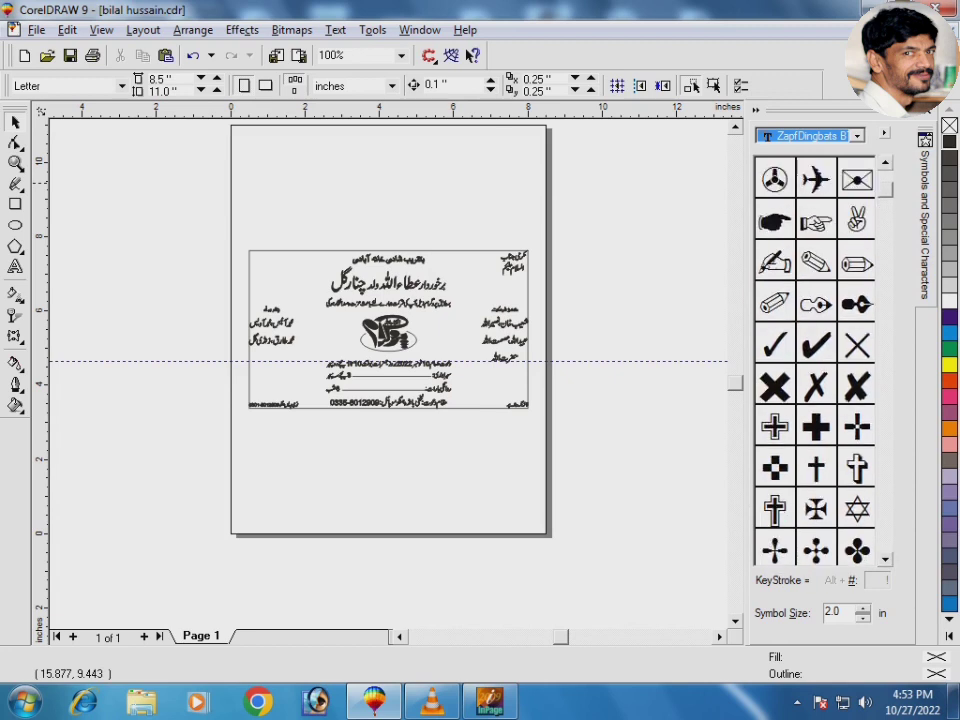
scroll(815, 360, up, 2)
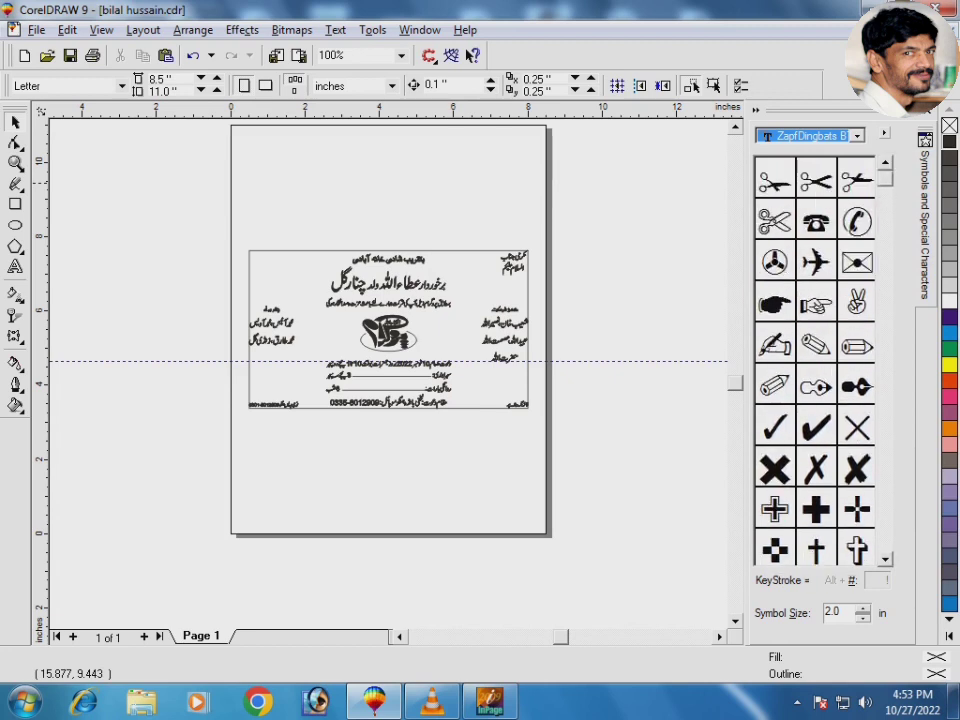
Step: Place the circled telephone symbol on the card and switch the symbol font to Zakharif
click(857, 216)
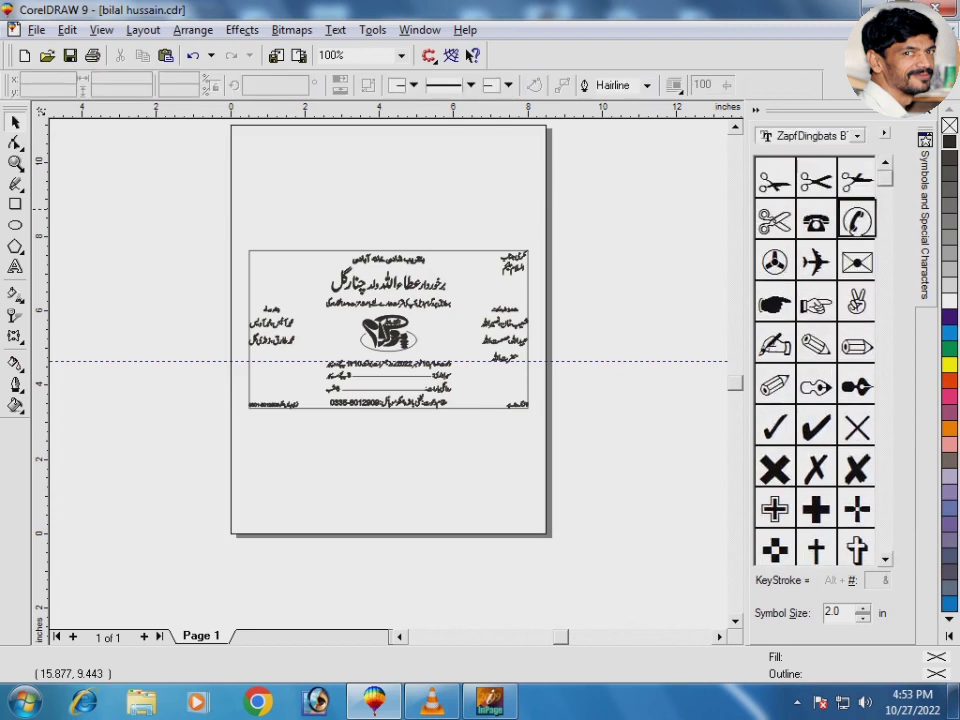
drag(857, 216, 467, 405)
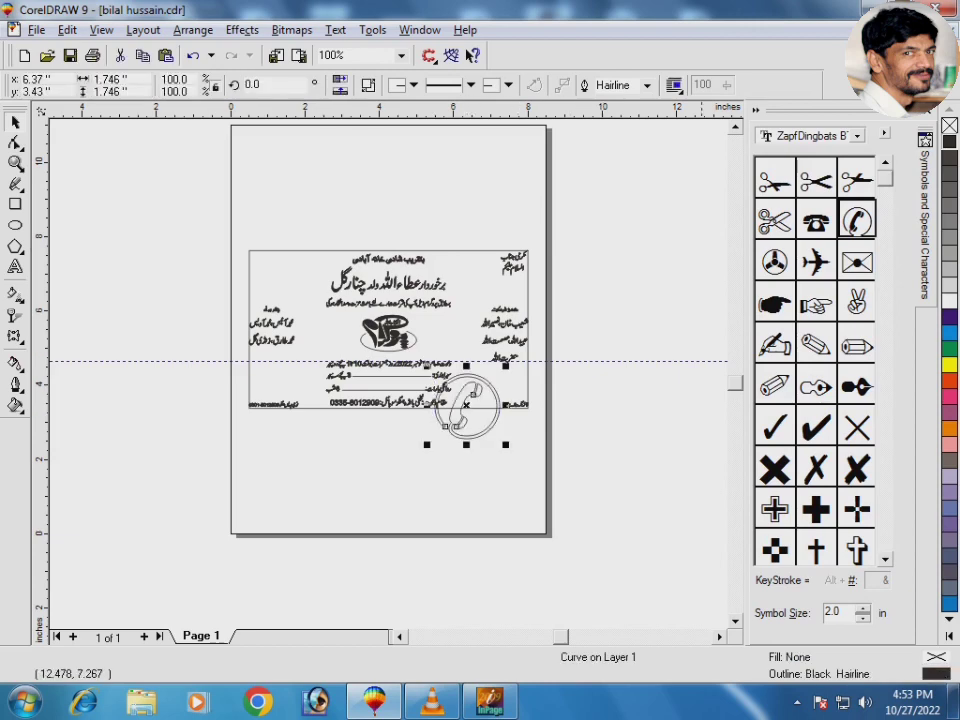
click(857, 136)
click(857, 136)
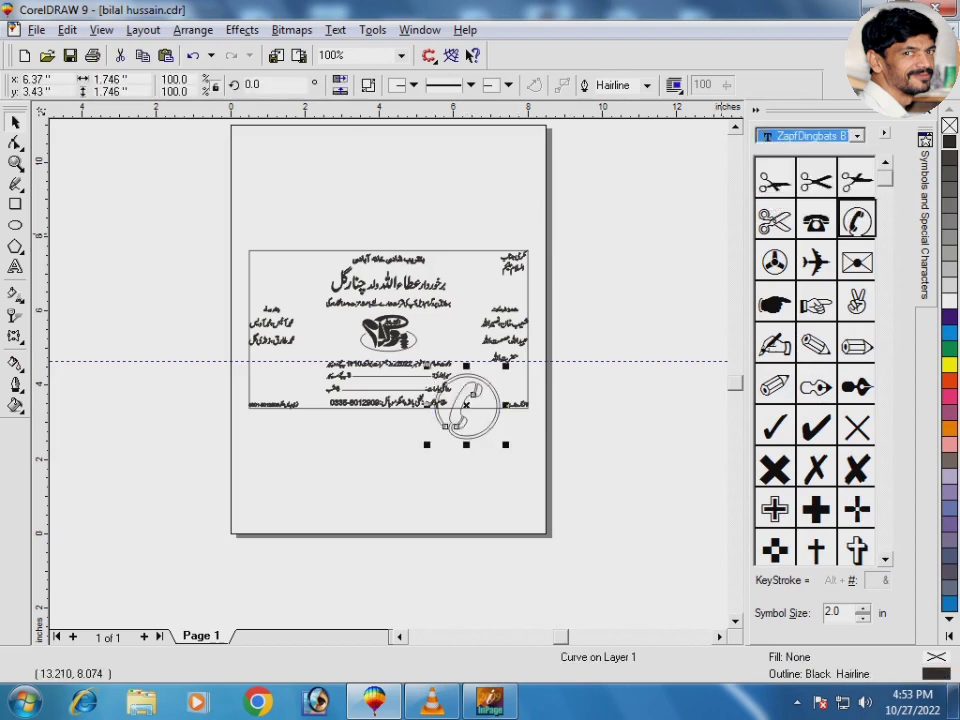
key(Up)
key(Up)
key(Up)
key(Up)
key(Up)
key(Up)
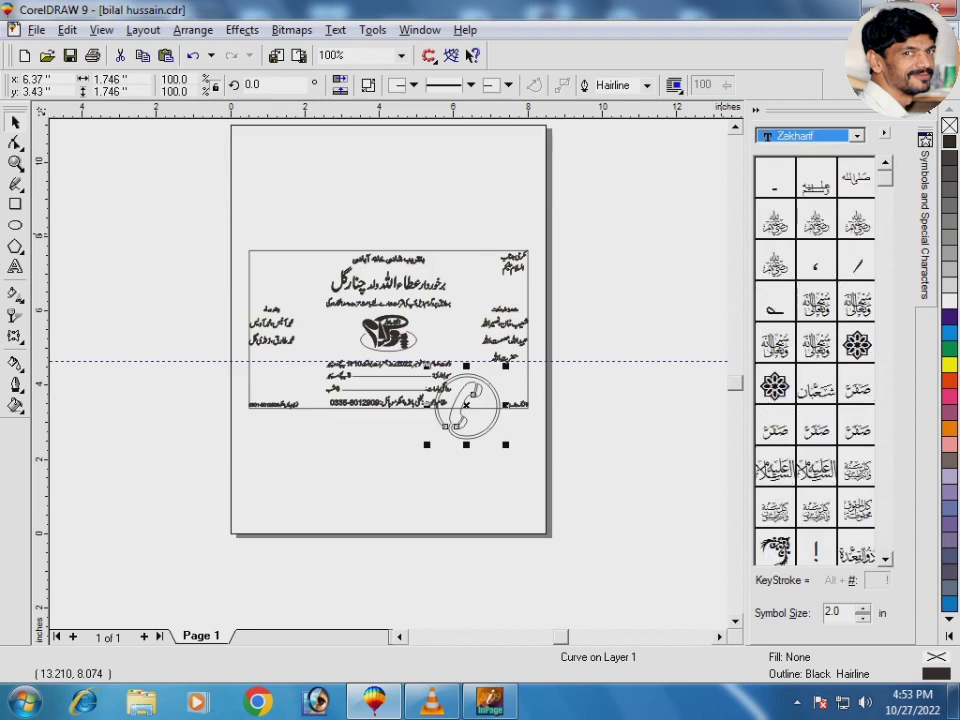
Step: Drag a Zakharif floral flourish to the card's top-right corner, fill it black and shrink it
scroll(815, 360, down, 3)
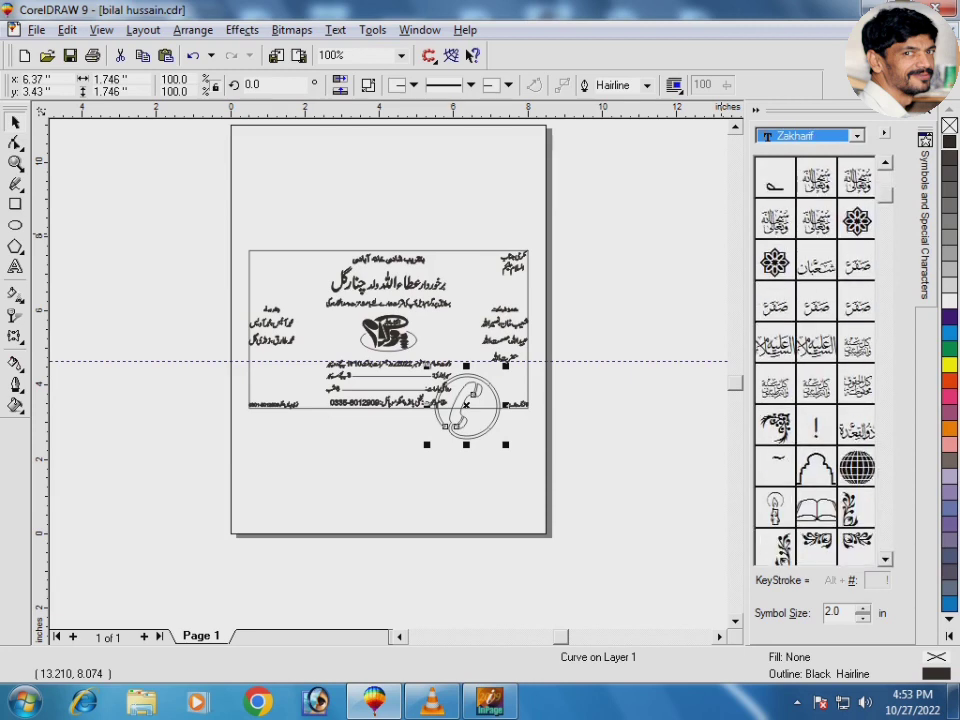
drag(775, 425, 608, 496)
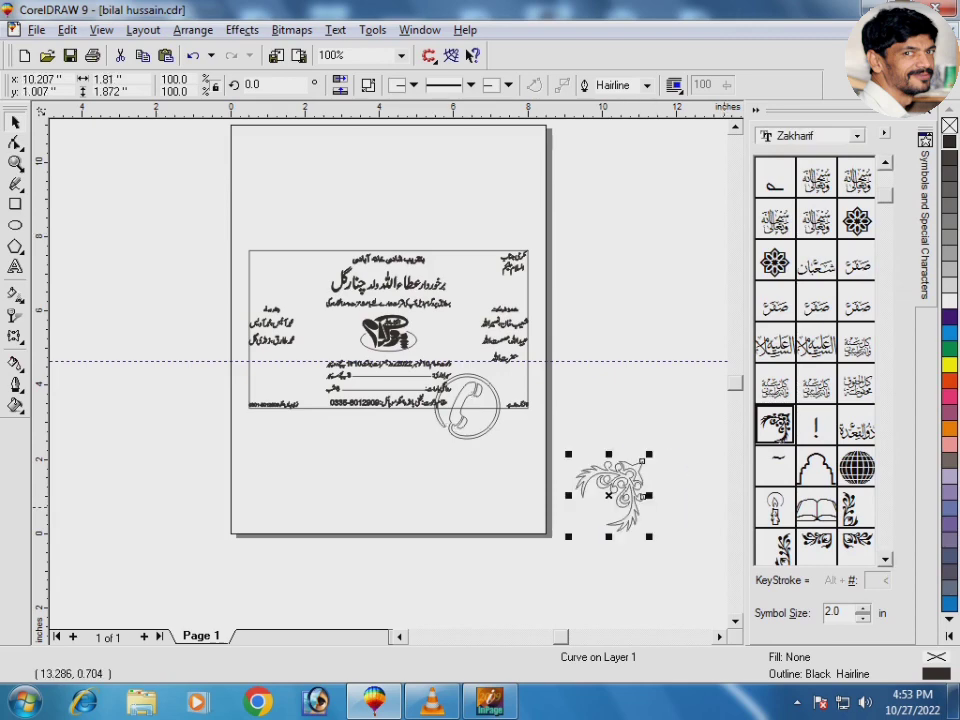
scroll(815, 360, down, 6)
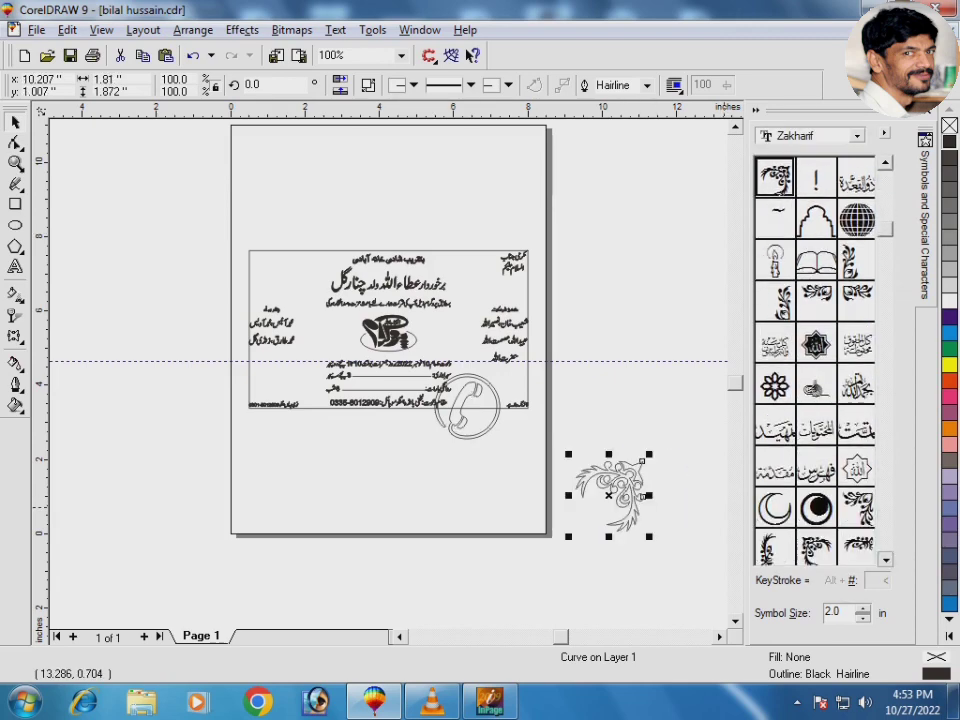
scroll(815, 360, down, 3)
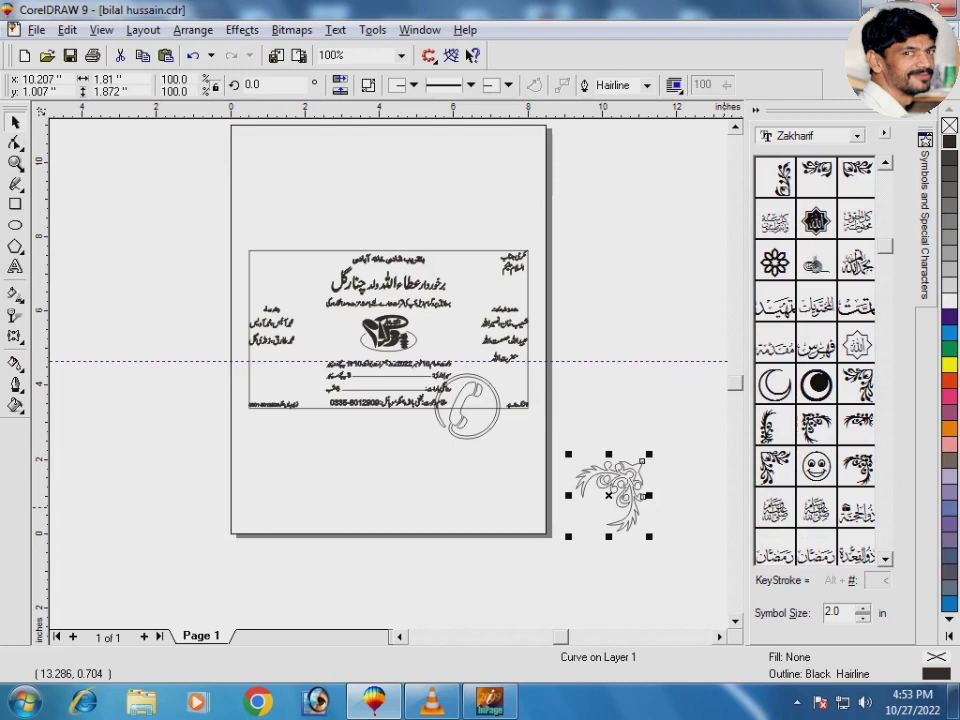
scroll(815, 360, down, 1)
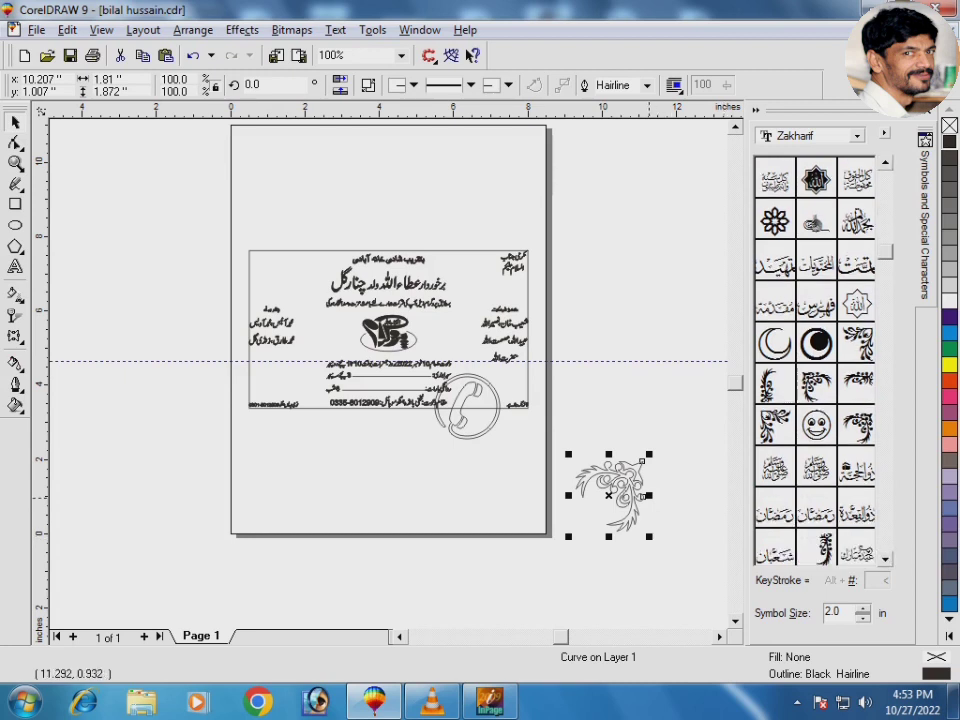
drag(619, 474, 498, 255)
drag(400, 200, 416, 217)
drag(552, 304, 553, 303)
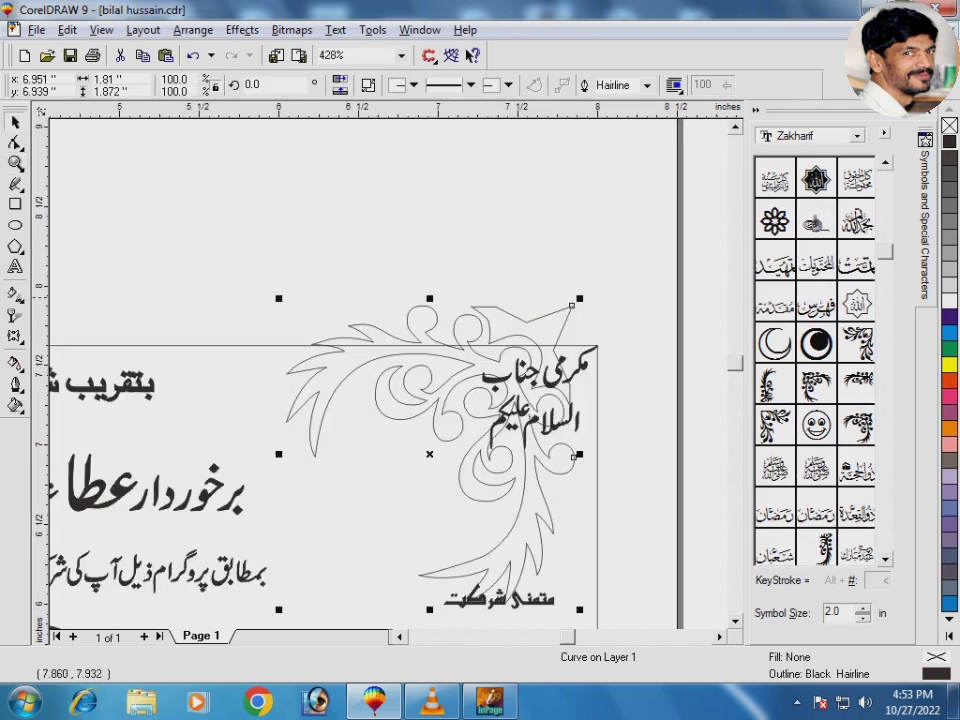
click(949, 142)
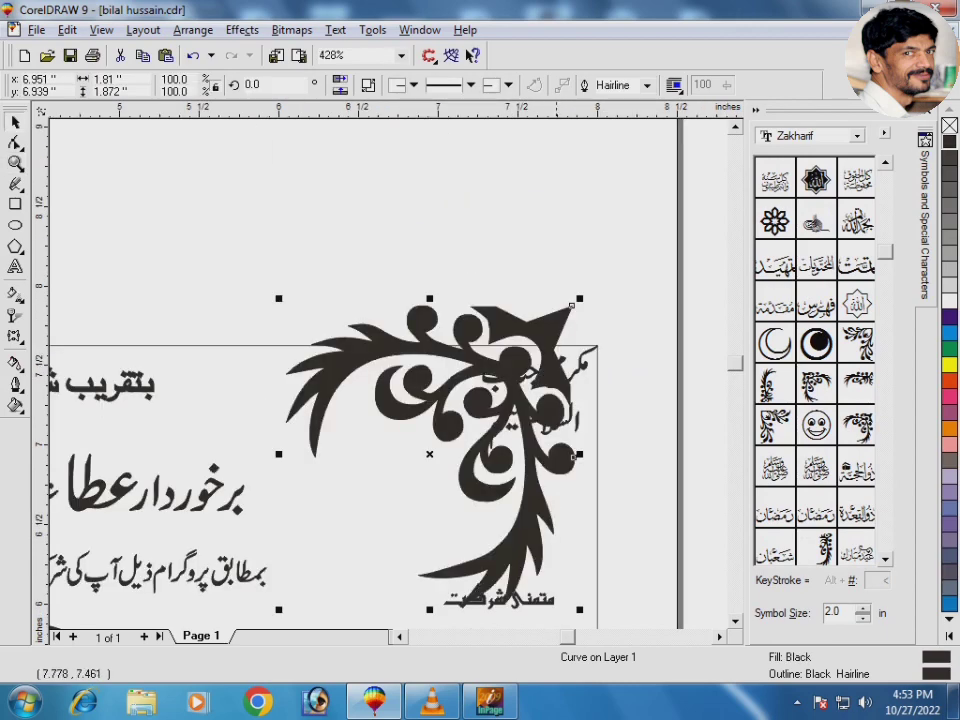
drag(581, 294, 373, 438)
Step: Align the flourish to the border's top-right corner, then enlarge it and the Urdu greeting
shift+click(303, 346)
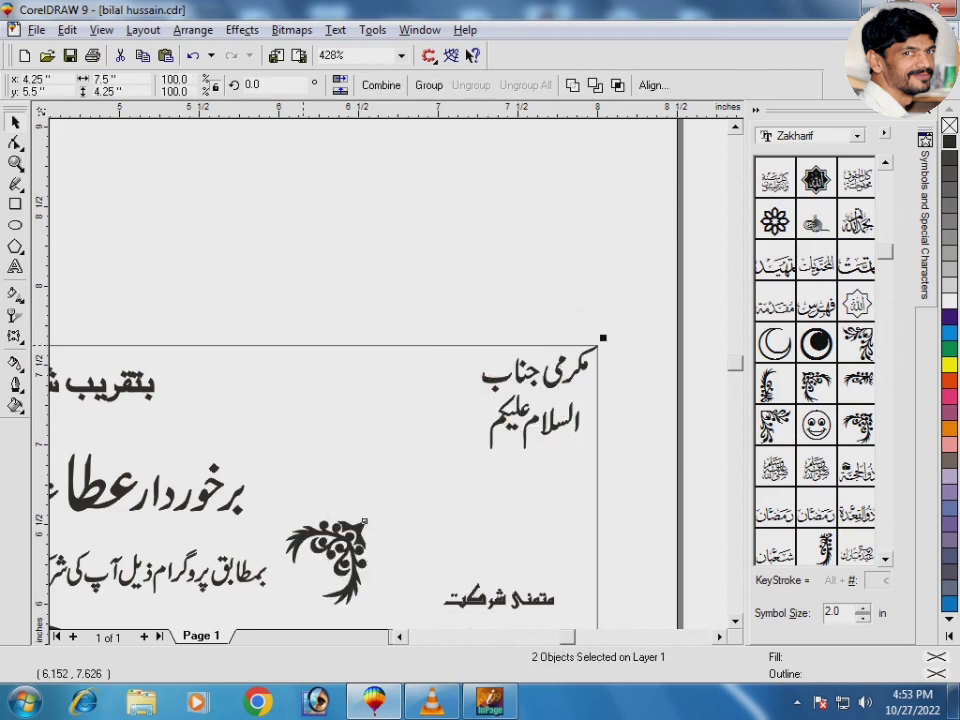
key(r)
key(t)
key(Escape)
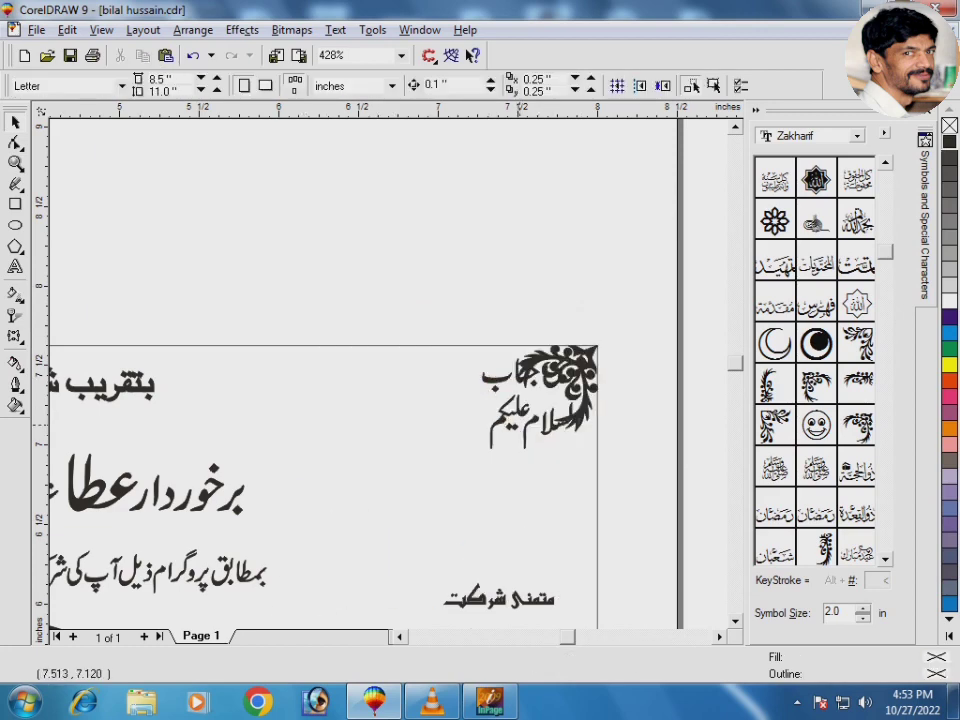
drag(519, 420, 462, 452)
click(570, 380)
drag(515, 430, 485, 486)
drag(414, 515, 396, 523)
Step: Make a mirrored copy of the flourish at the top-left corner and group both flourishes
click(563, 386)
drag(563, 386, 380, 388)
click(340, 79)
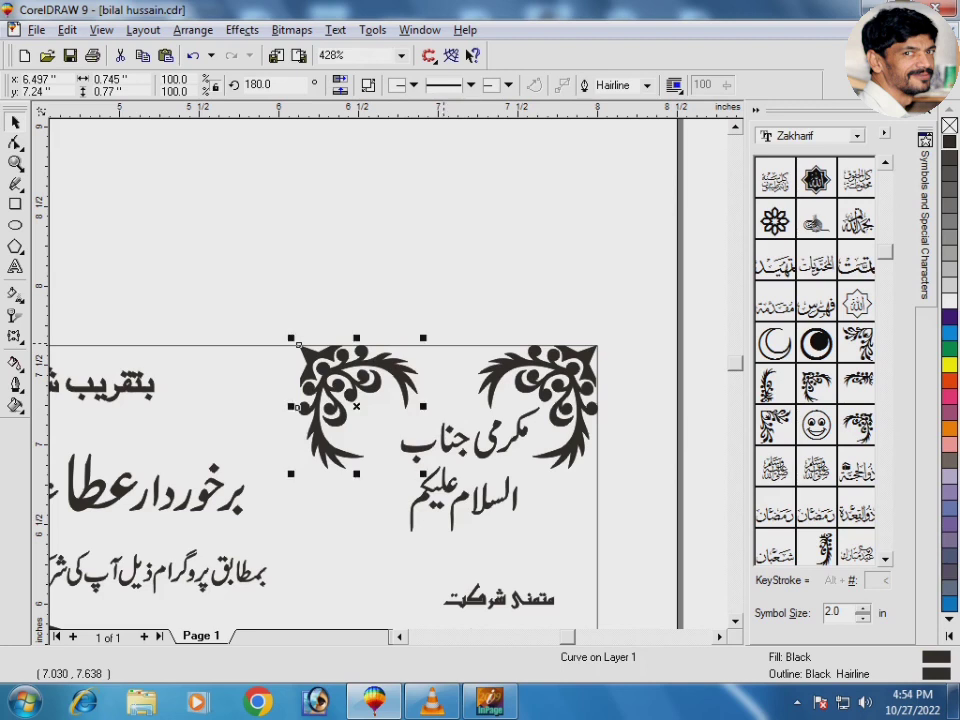
shift+click(445, 346)
key(l)
shift+click(444, 346)
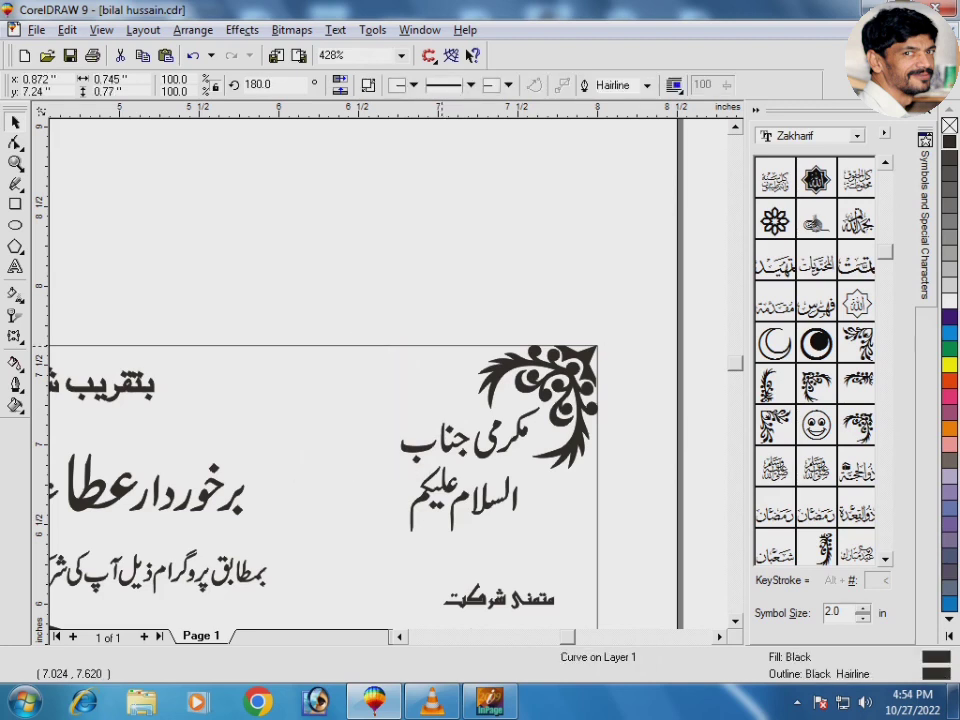
shift+click(540, 383)
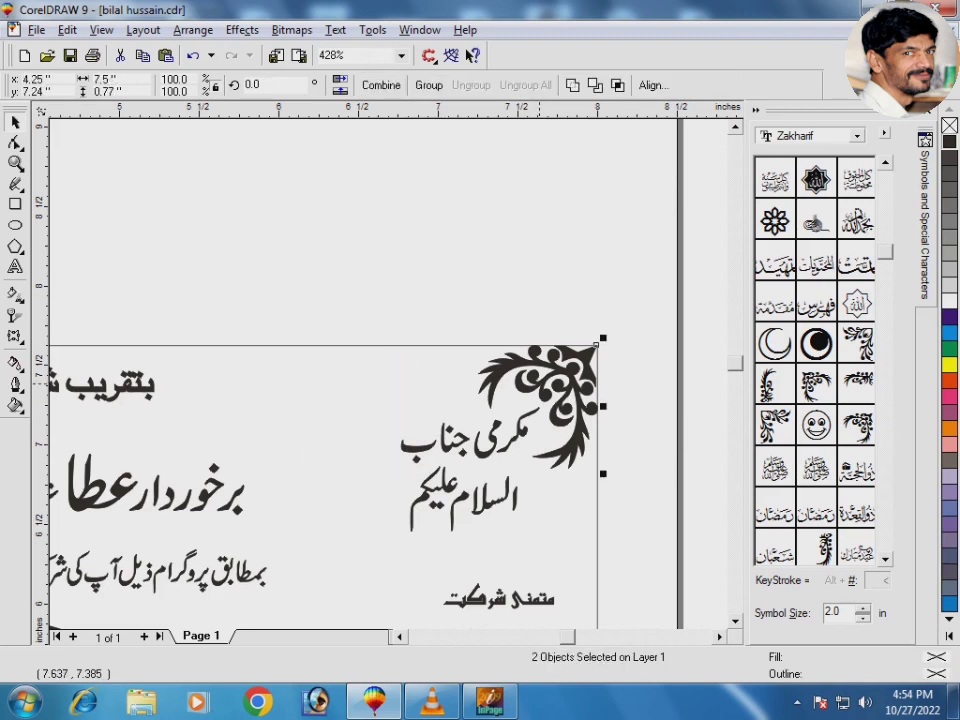
key(ctrl+g)
Step: Copy the grouped flourish pair downward to serve as the bottom corner ornaments
drag(539, 384, 539, 406)
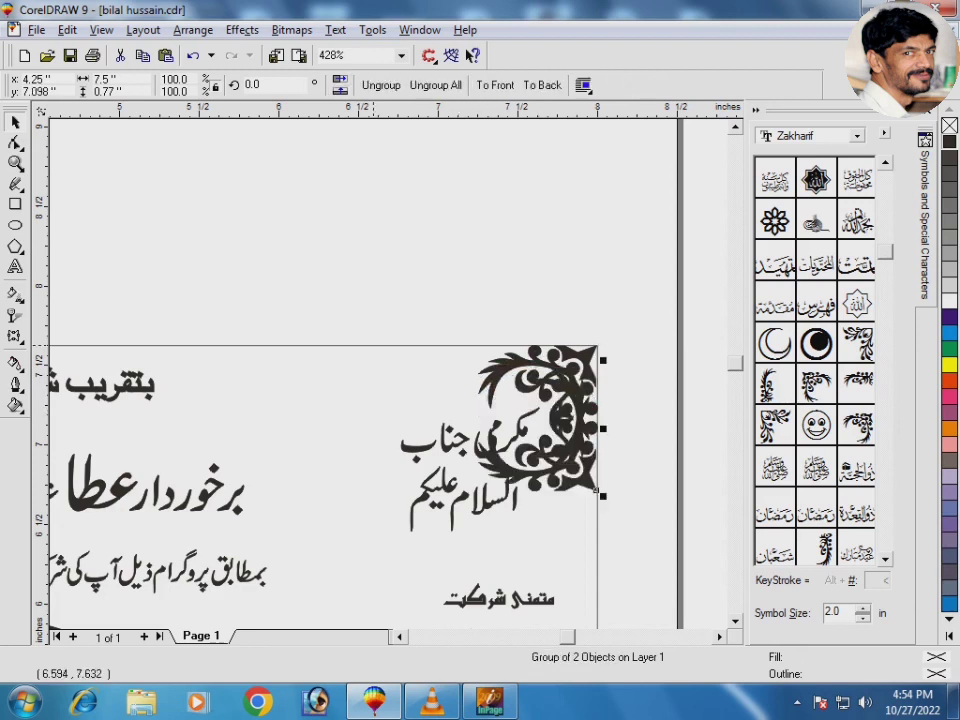
shift+click(374, 346)
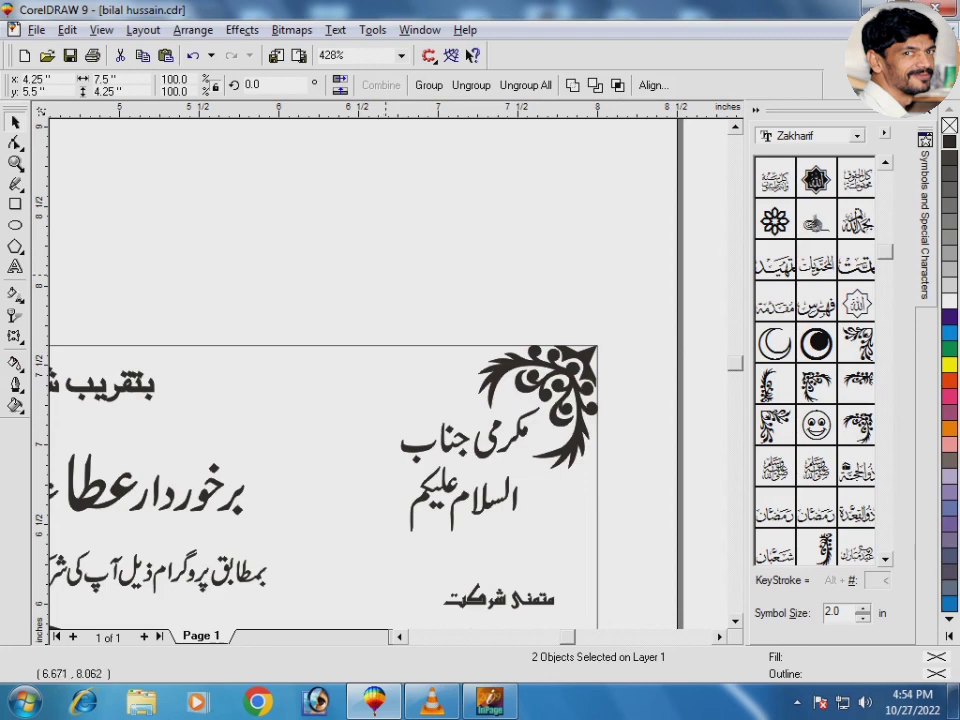
click(386, 275)
key(F3)
drag(233, 349, 538, 425)
Step: Ungroup the press credit, centre the Urdu press name above its phone number, and regroup it bottom-left
click(179, 412)
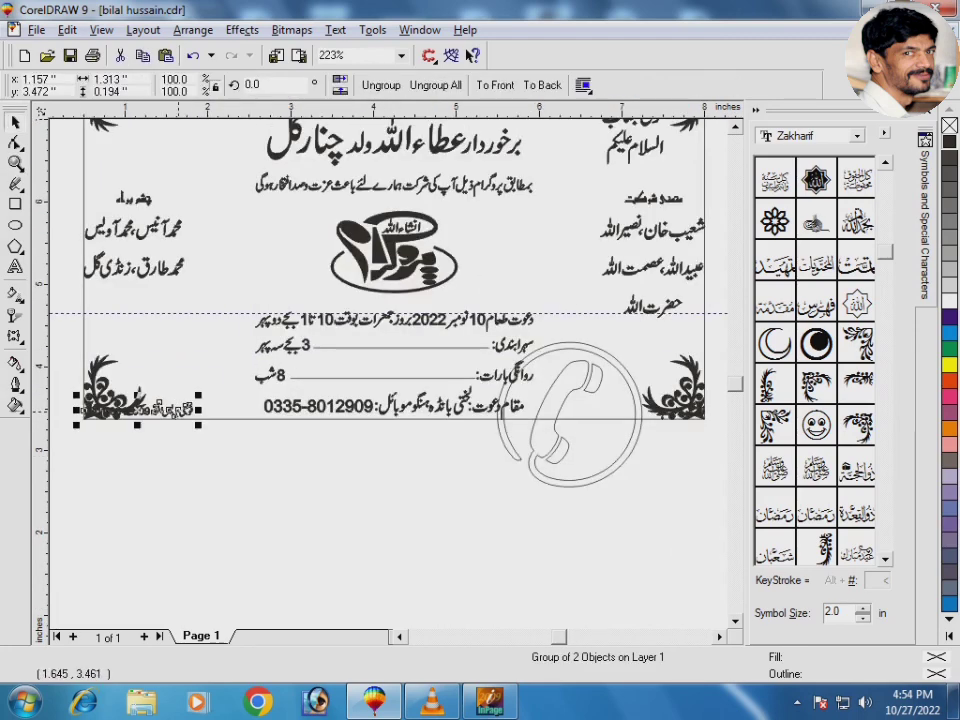
drag(179, 412, 315, 507)
click(381, 86)
drag(559, 319, 354, 475)
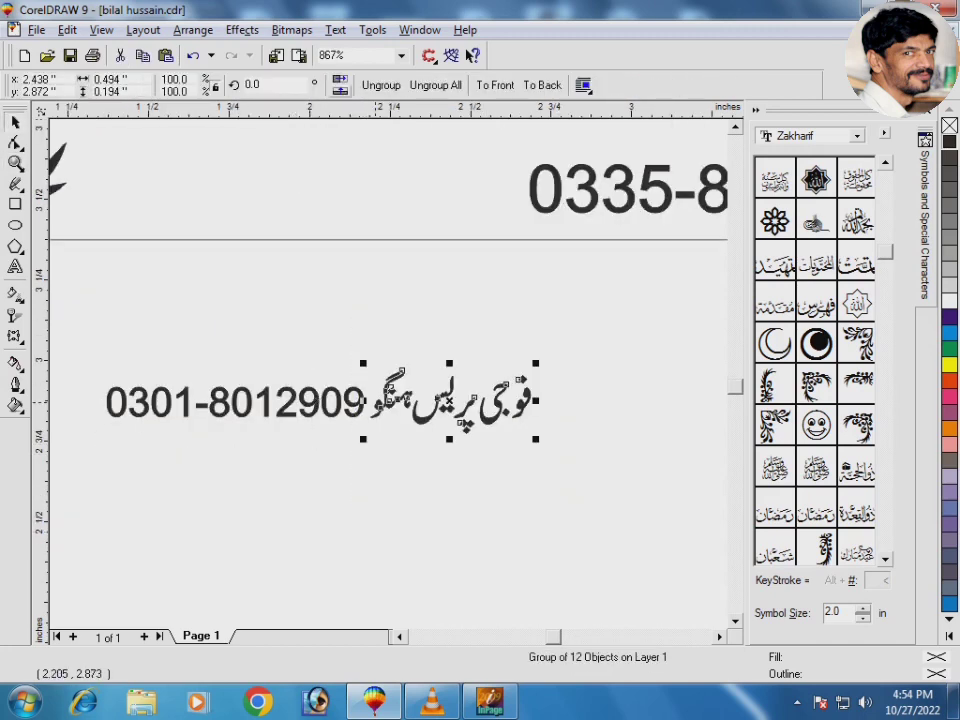
drag(376, 401, 198, 356)
shift+click(287, 406)
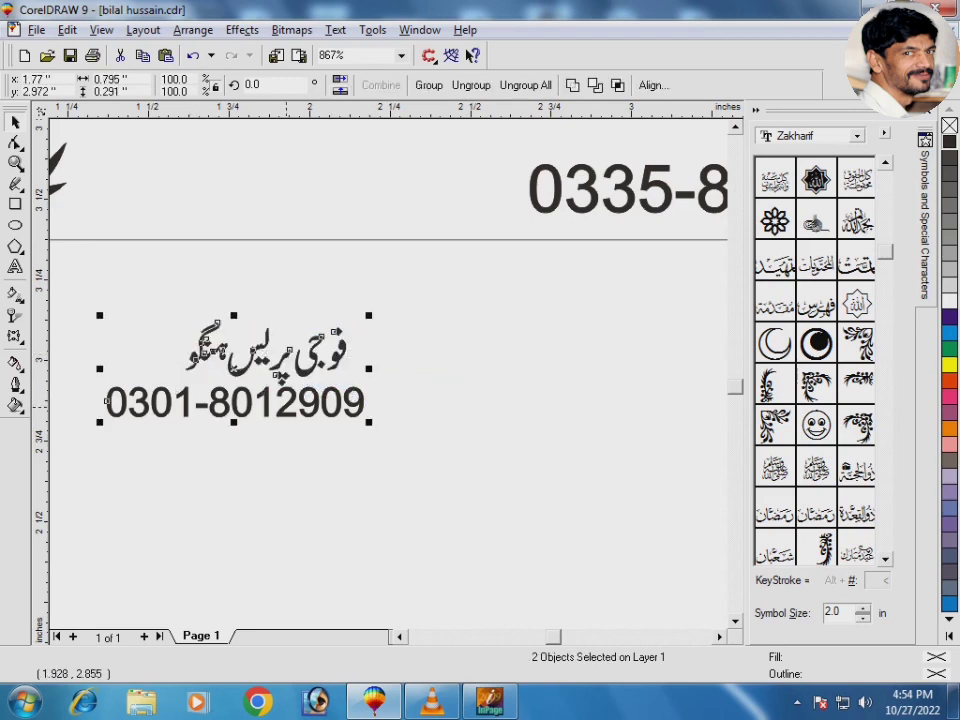
drag(288, 376, 255, 220)
key(ctrl+g)
click(338, 292)
key(F3)
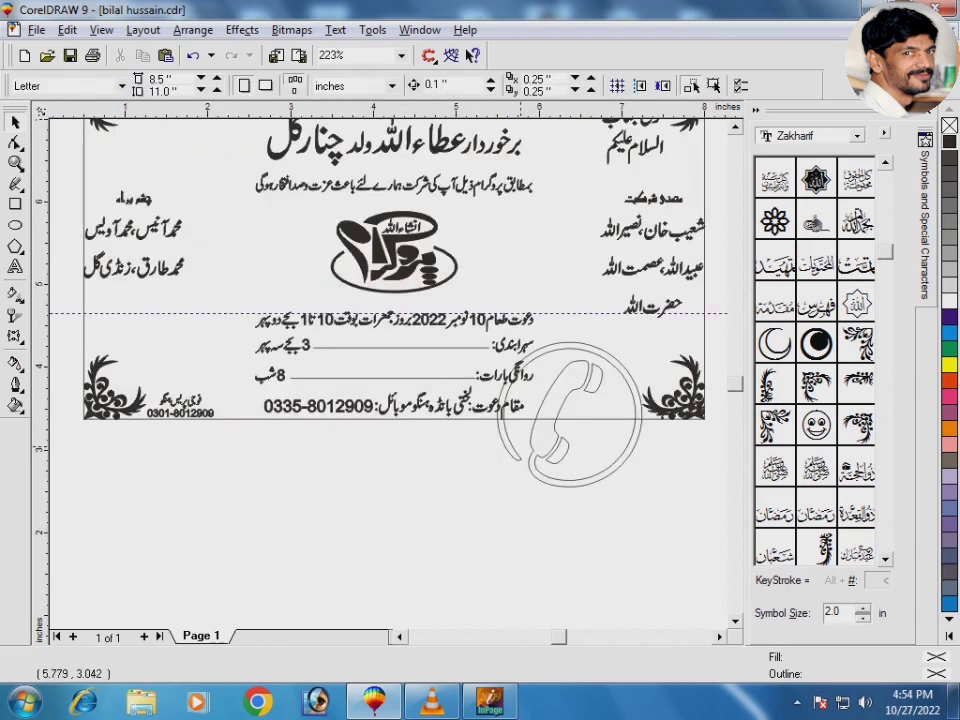
click(550, 450)
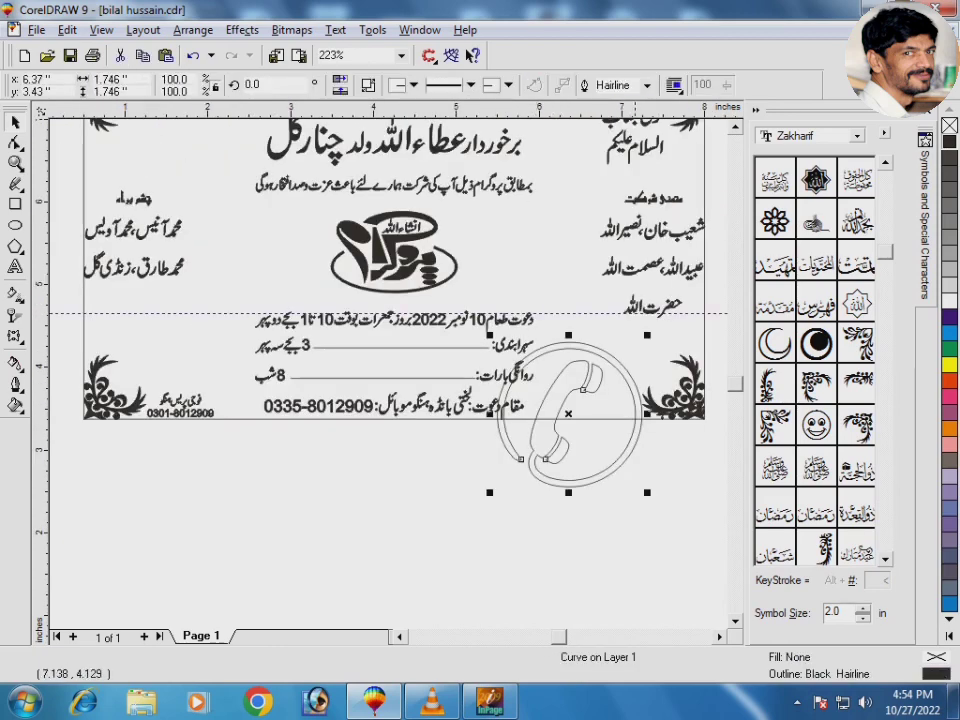
drag(647, 335, 273, 404)
click(949, 142)
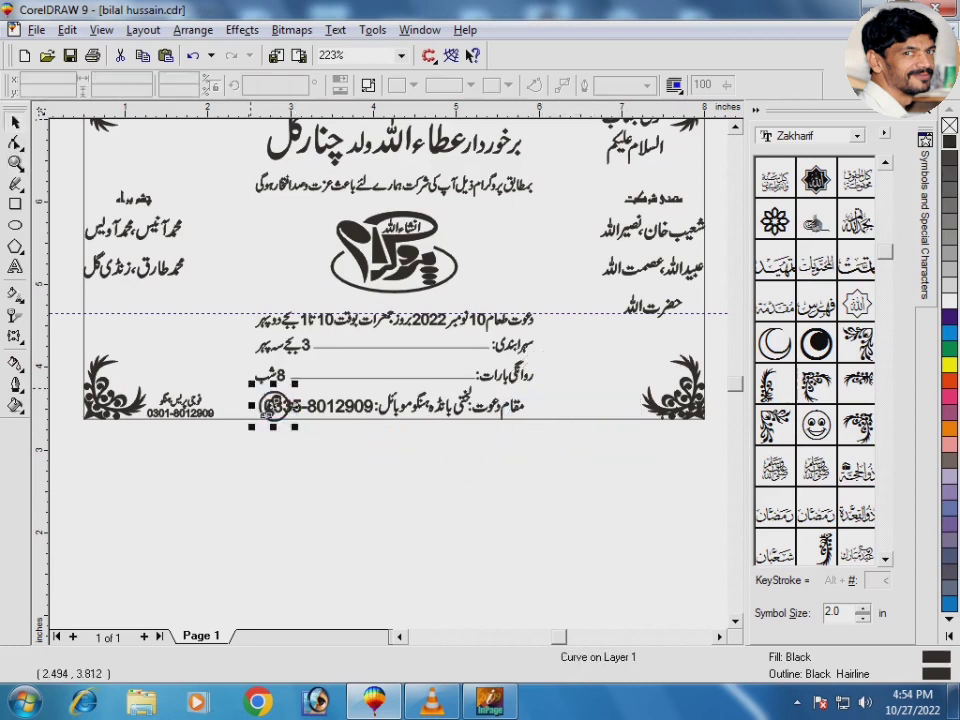
key(shift+F2)
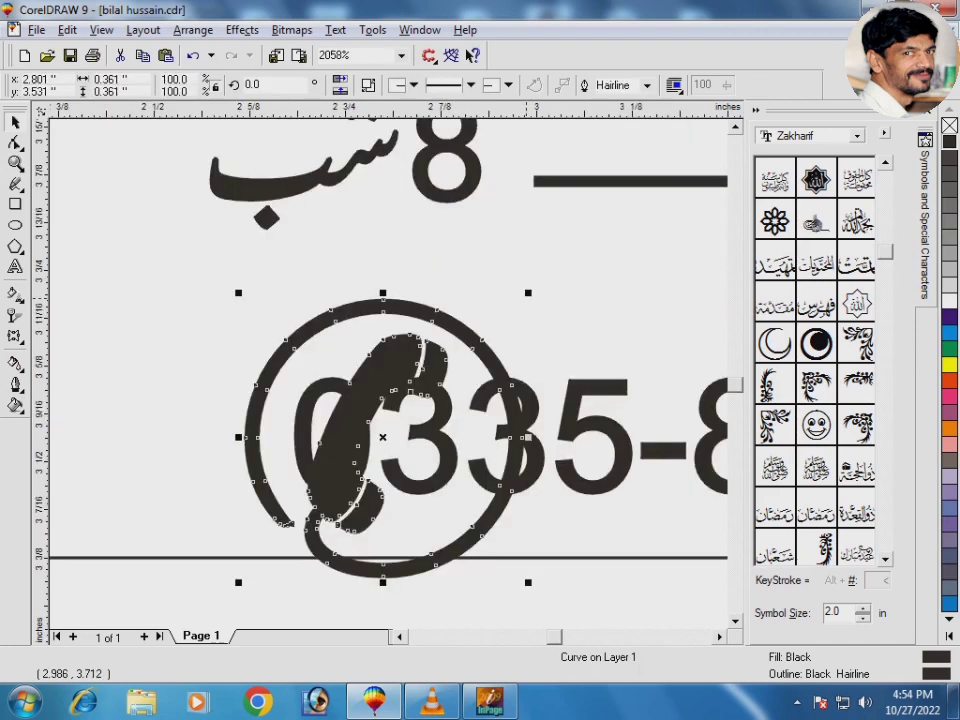
drag(527, 293, 450, 373)
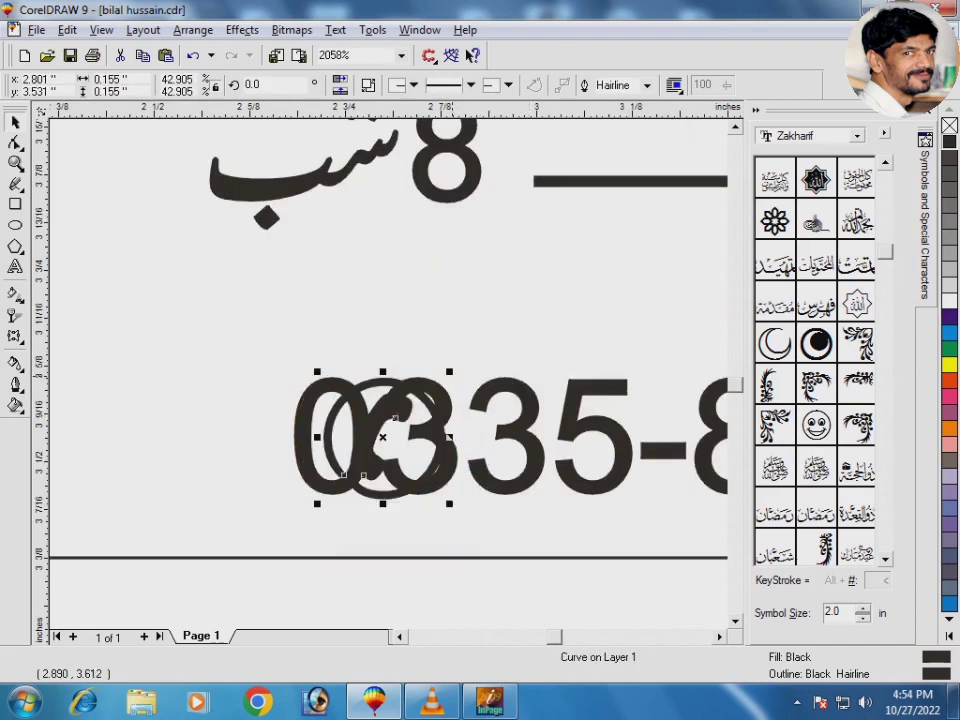
click(431, 394)
drag(320, 366, 316, 440)
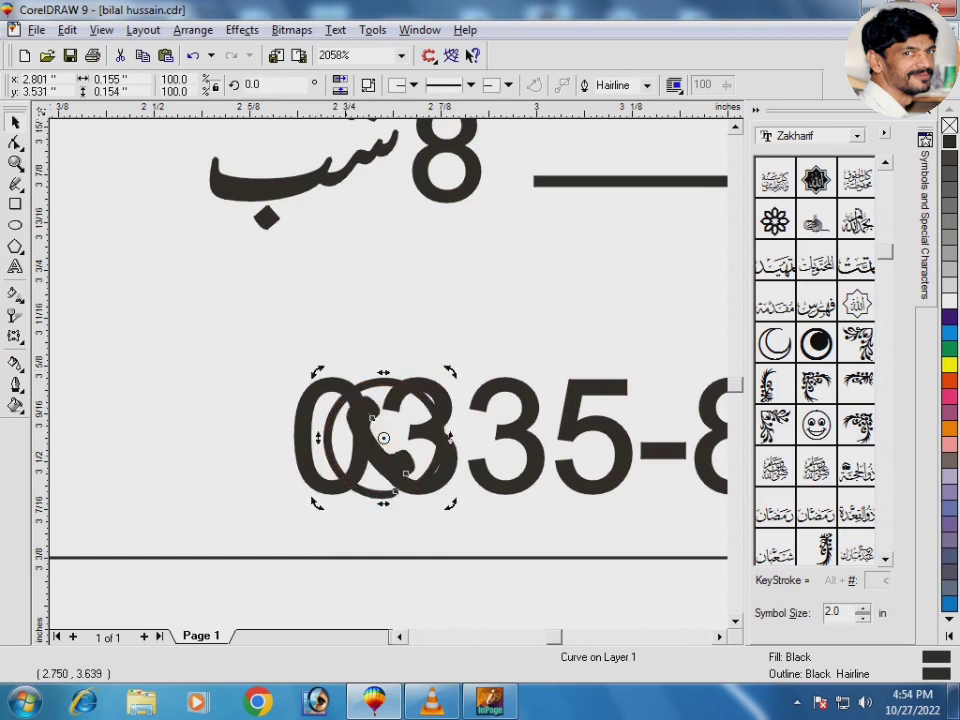
click(363, 371)
drag(381, 440, 197, 408)
key(F10)
key(space)
click(224, 365)
key(F3)
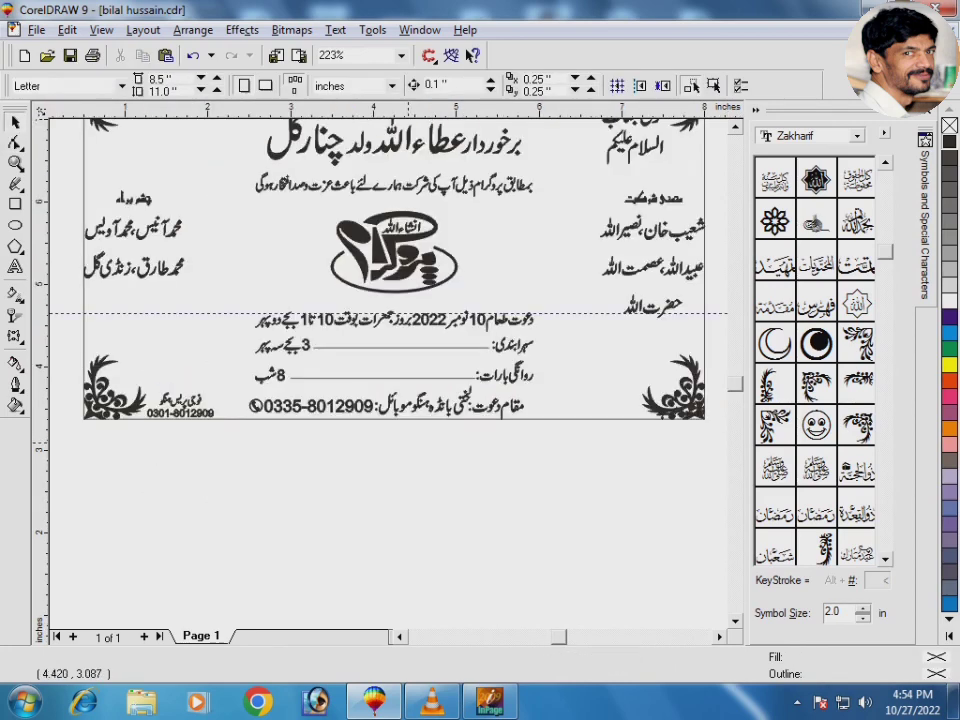
Step: Group the bottom text lines and centre them horizontally on the card frame
drag(221, 294, 570, 484)
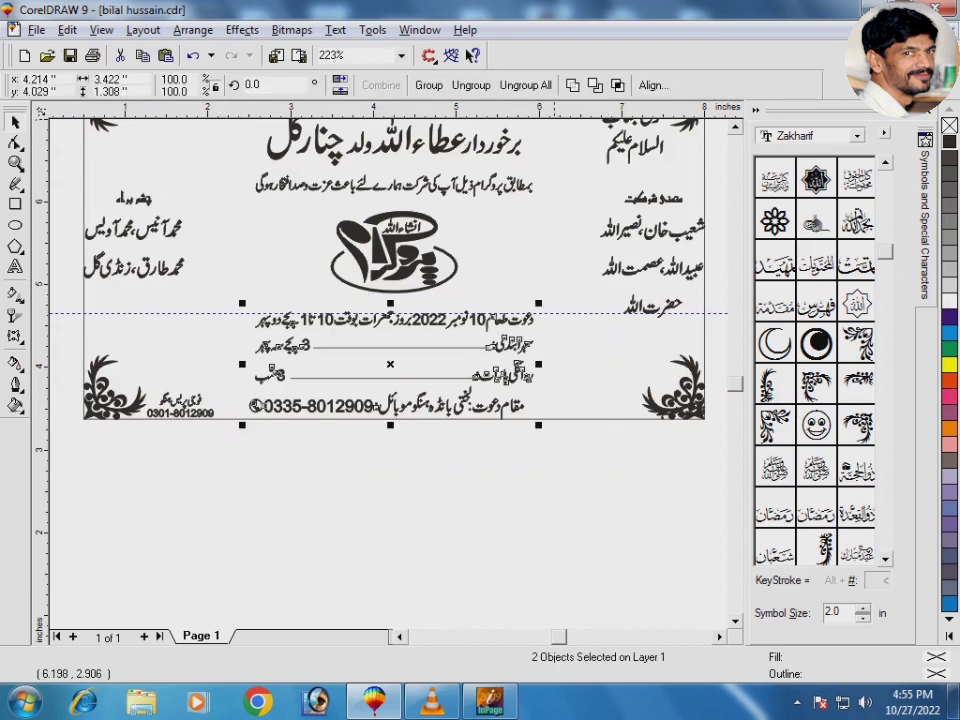
key(ctrl+g)
shift+click(550, 419)
key(c)
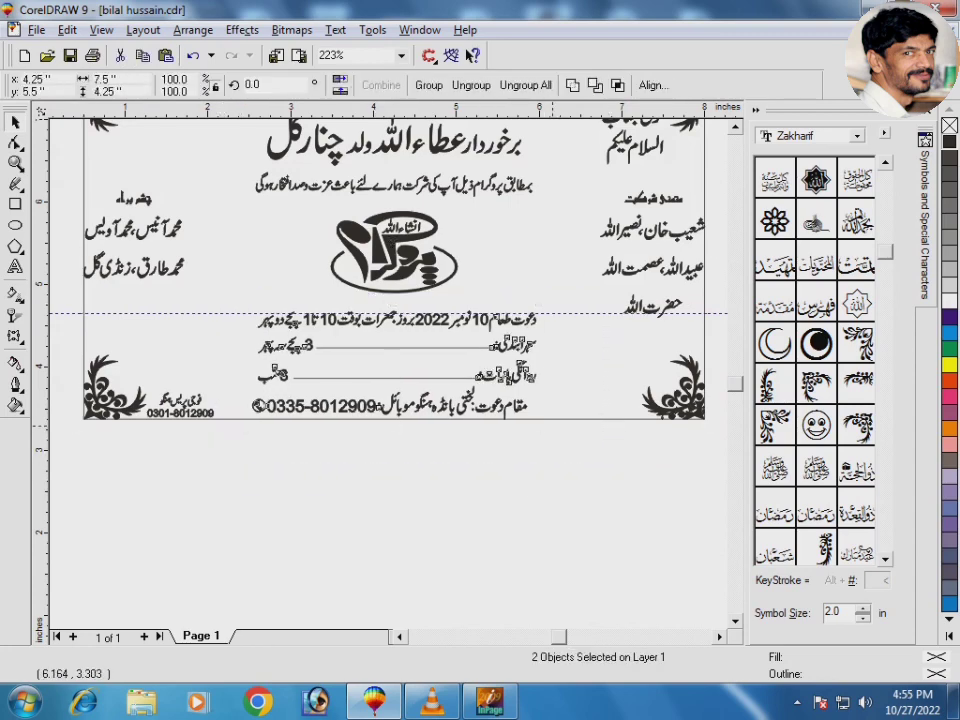
click(547, 436)
key(F3)
drag(206, 205, 658, 530)
key(shift+F2)
key(space)
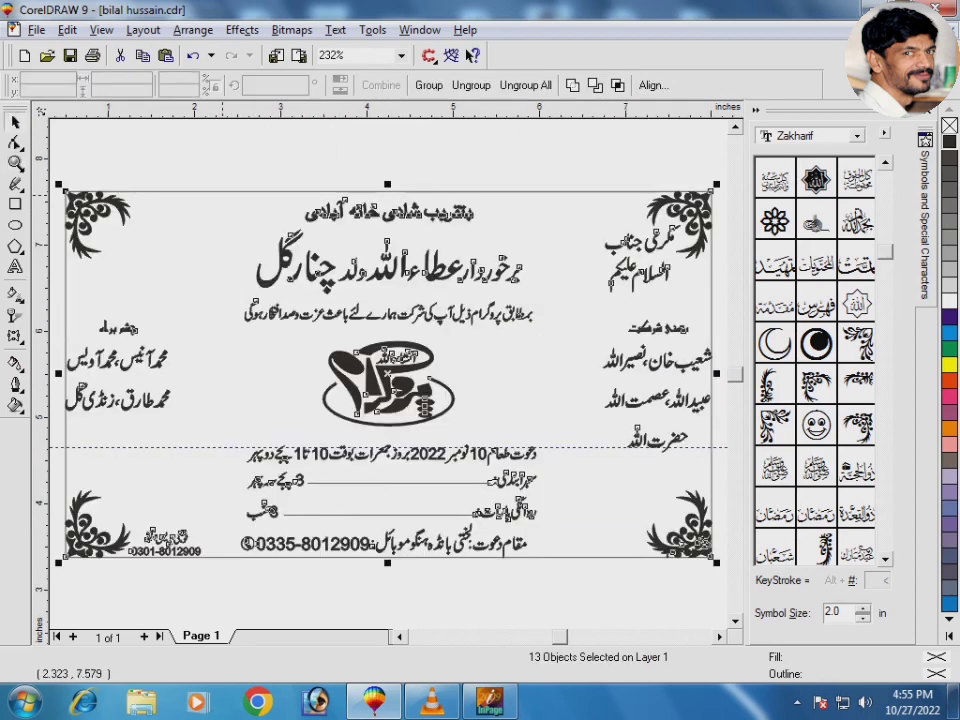
Step: Duplicate the name heading above the page and give the original a 3 pt outline behind the fill
key(F2)
drag(223, 195, 557, 334)
click(502, 425)
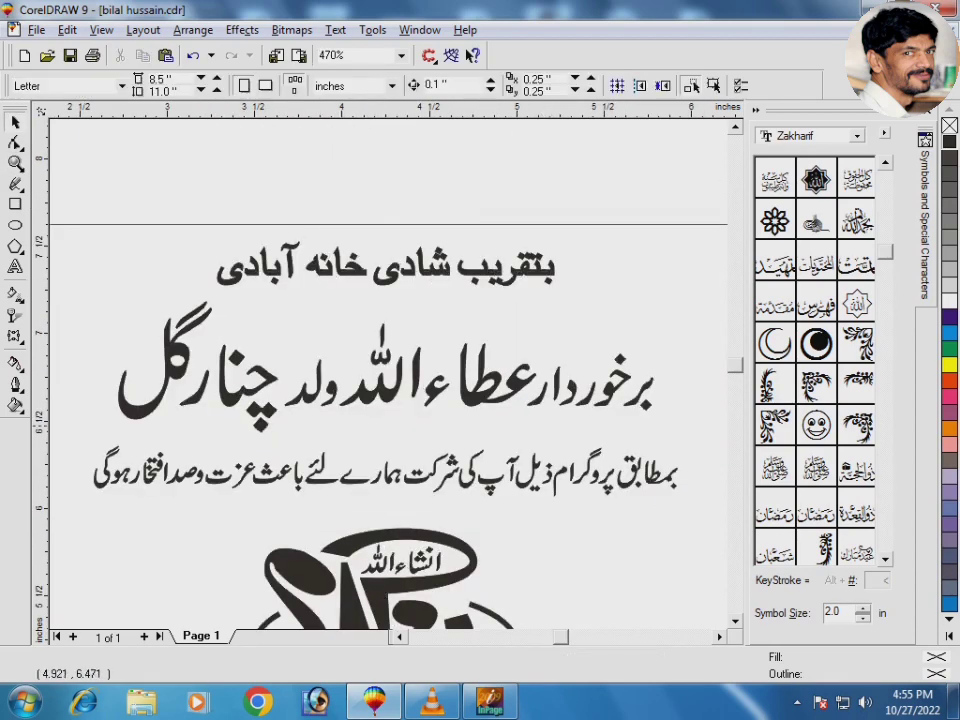
click(489, 391)
drag(489, 391, 402, 181)
right_click(402, 181)
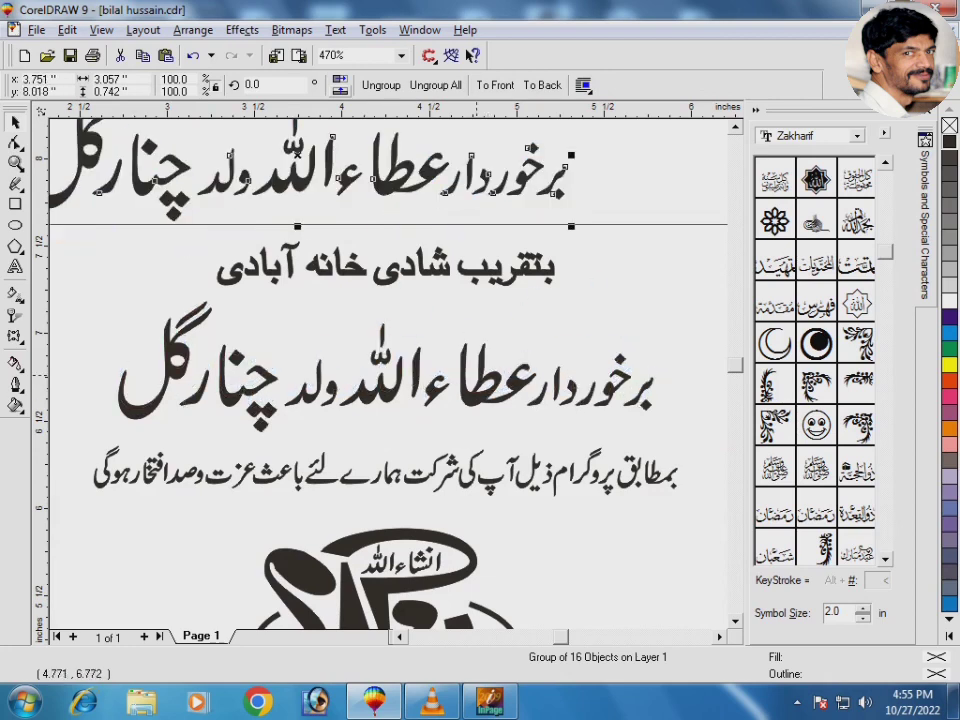
click(478, 404)
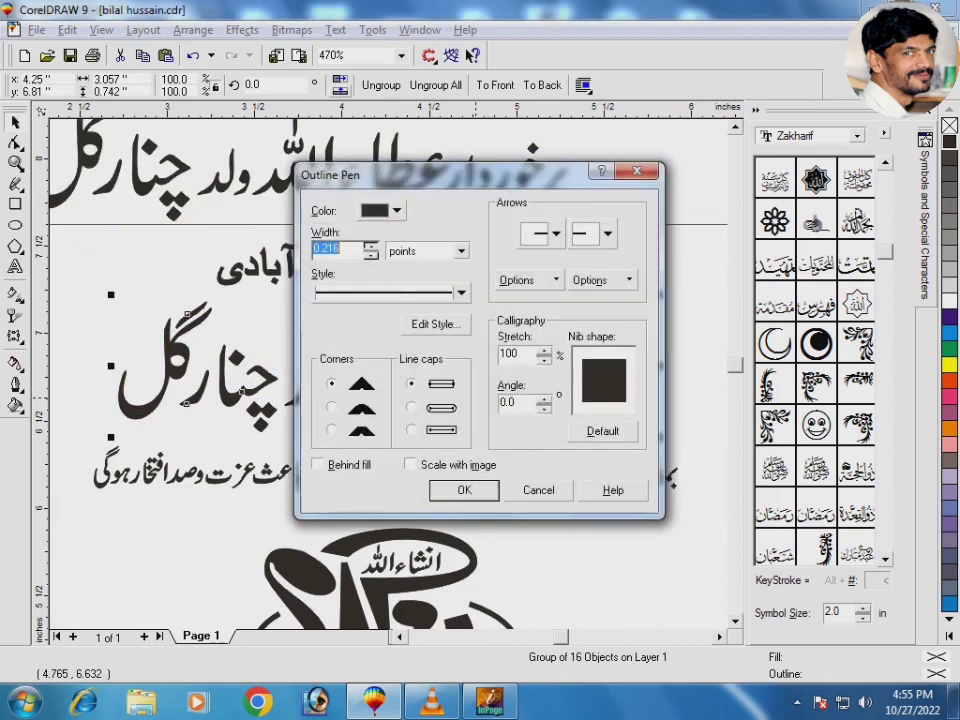
text(4)
key(alt+b)
key(alt+m)
key(Return)
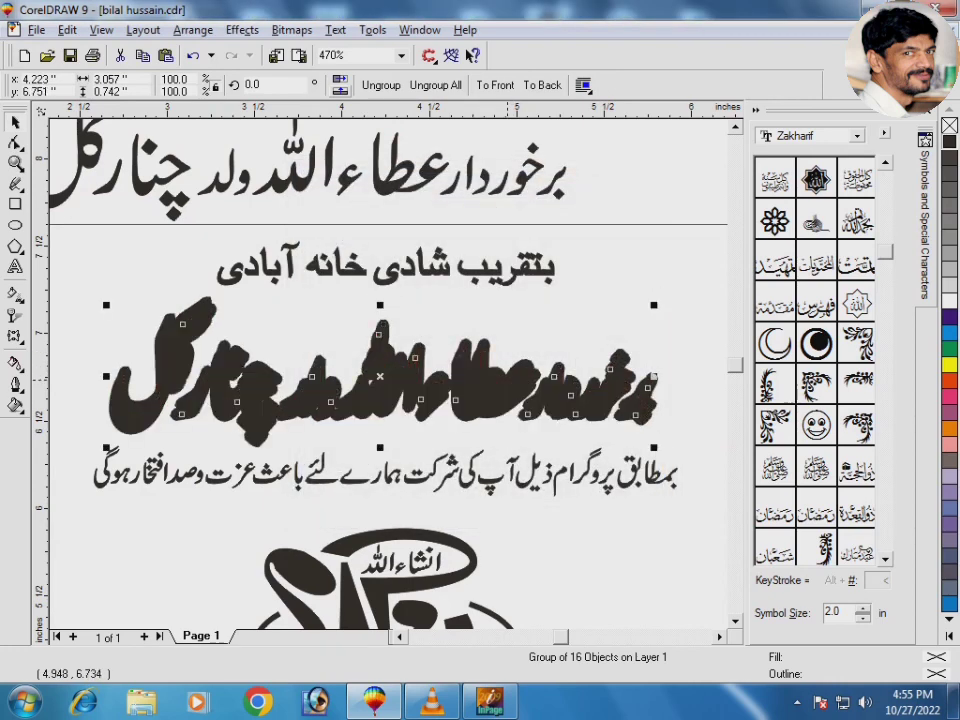
key(F12)
text(3)
key(Return)
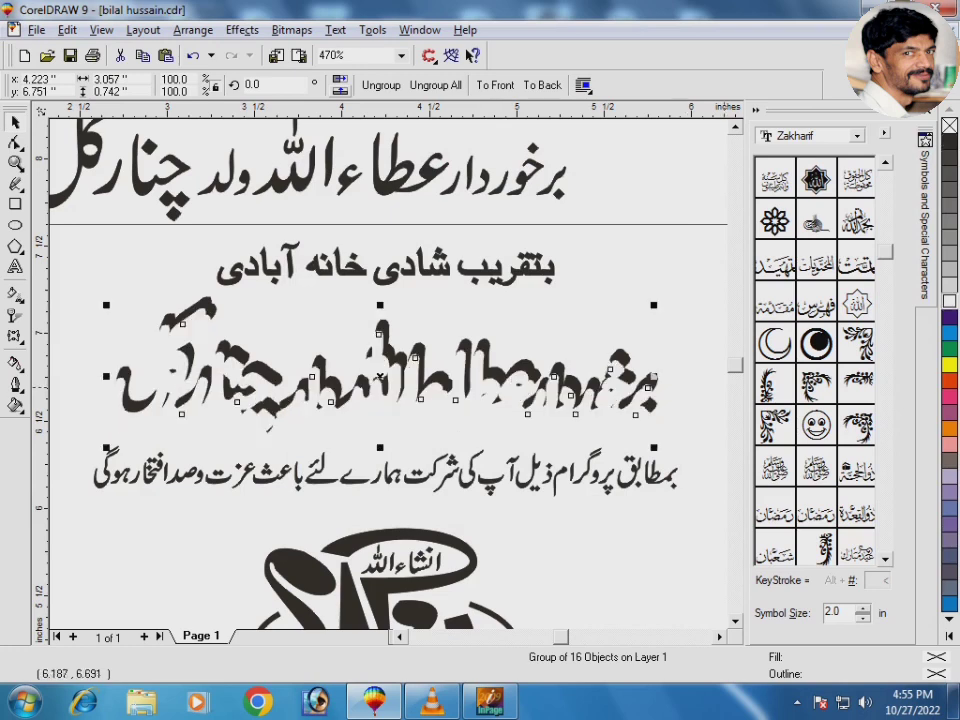
Step: Centre the two outlined heading pieces on each other horizontally and vertically
key(F2)
drag(577, 303, 650, 419)
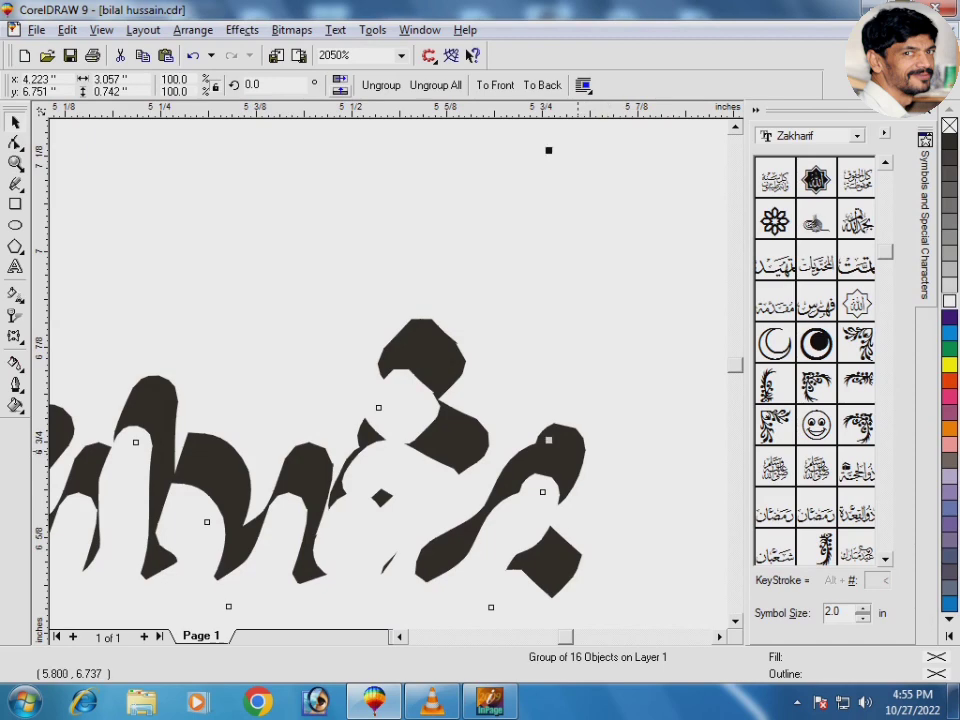
shift+click(438, 368)
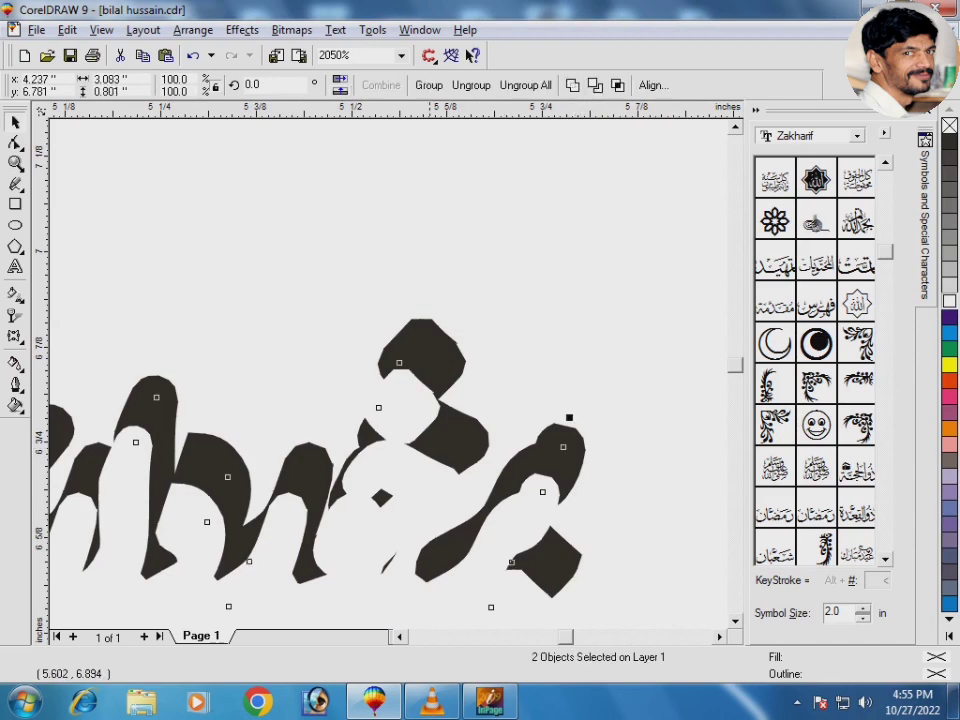
key(c)
key(e)
click(488, 300)
key(F3)
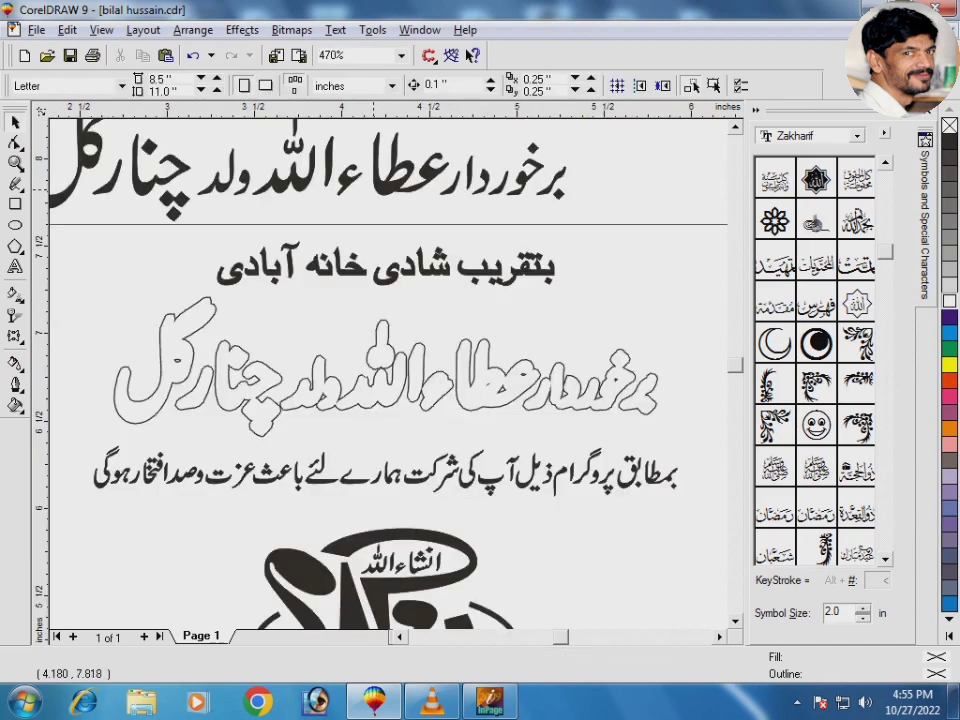
Step: Centre the solid heading copy over the outlined heading and group all the layered parts
click(376, 192)
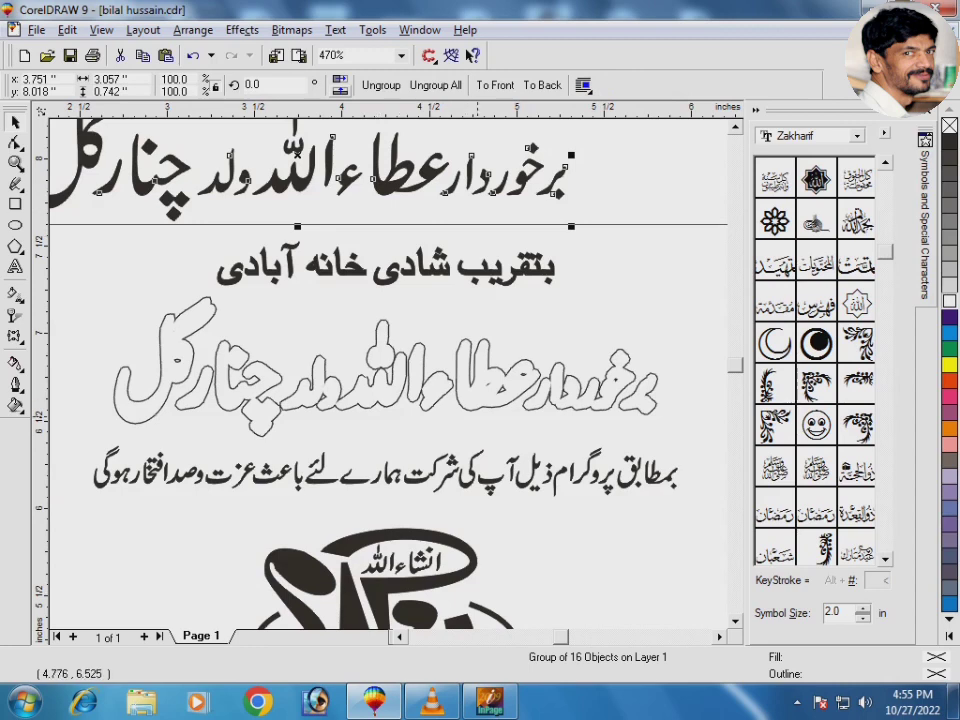
shift+click(476, 399)
key(c)
key(e)
click(179, 293)
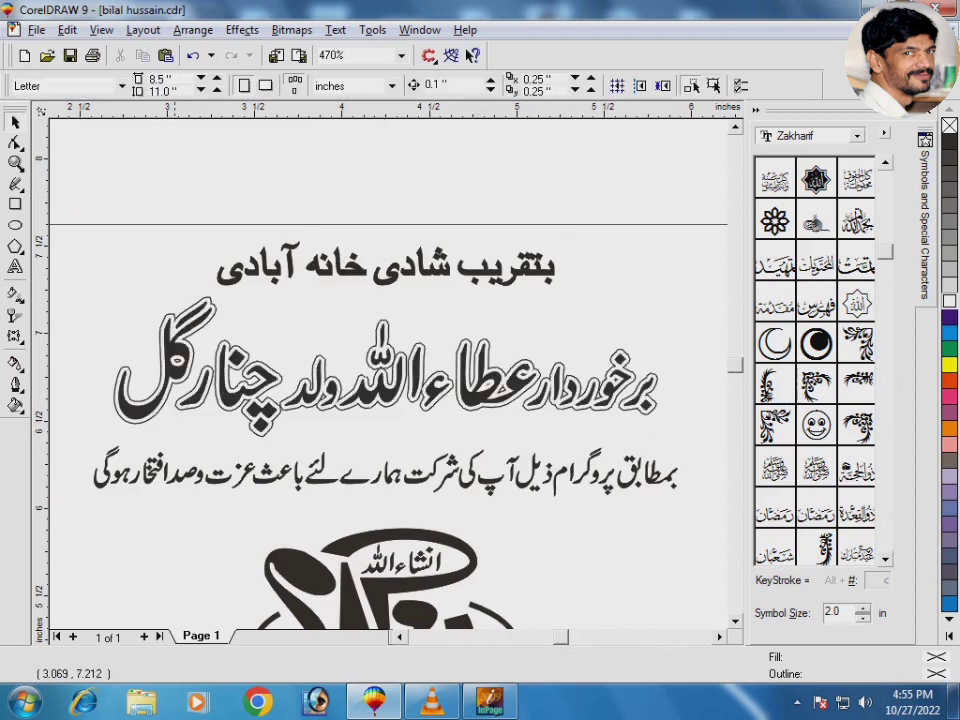
drag(71, 270, 707, 454)
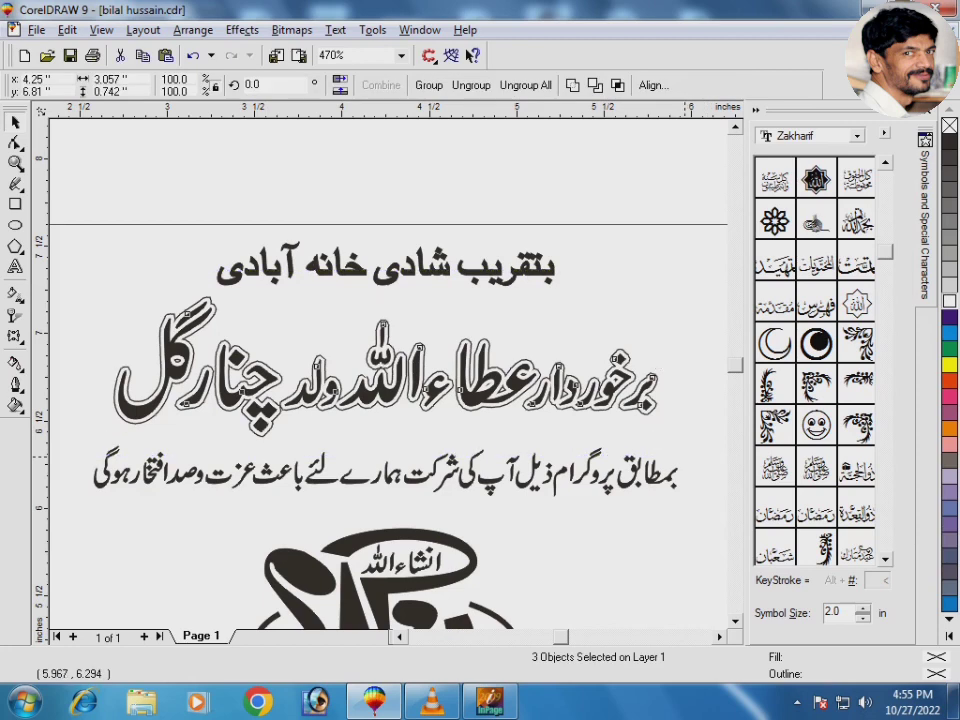
key(ctrl+g)
click(583, 491)
key(F3)
key(F3)
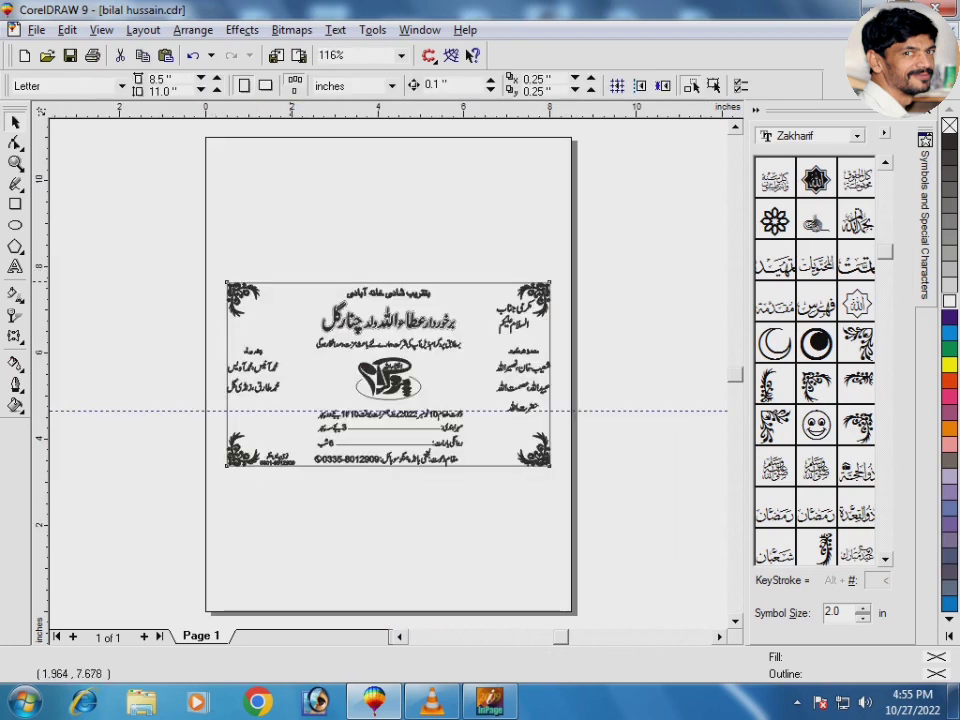
Step: Set the card border's outline width to 2 pt and group every object on the card
click(290, 282)
key(F12)
text(2)
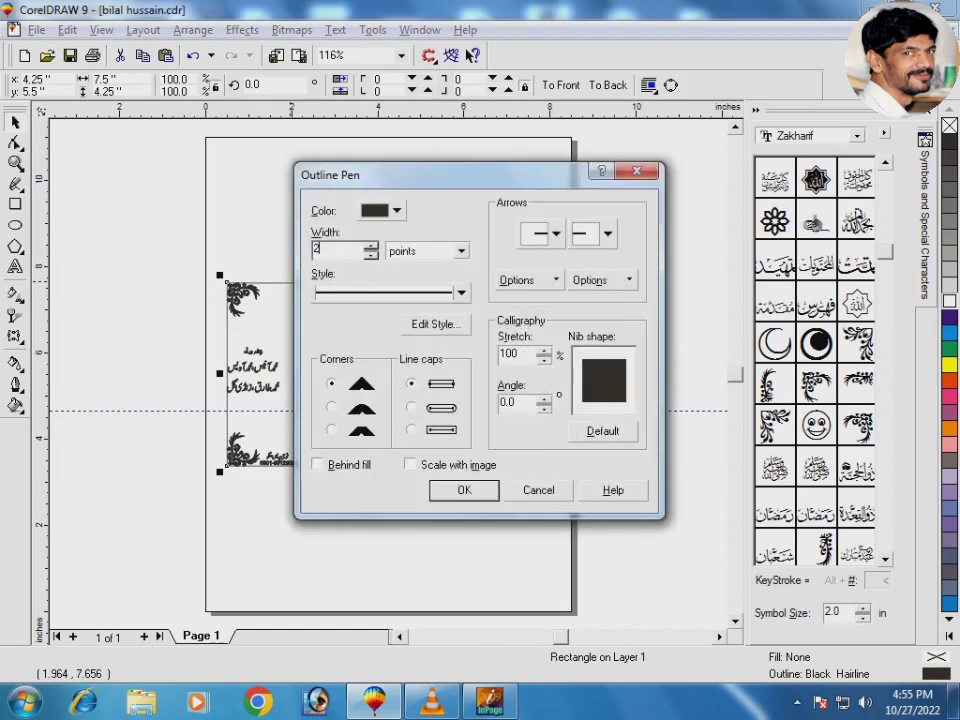
key(Return)
drag(144, 200, 628, 550)
click(430, 86)
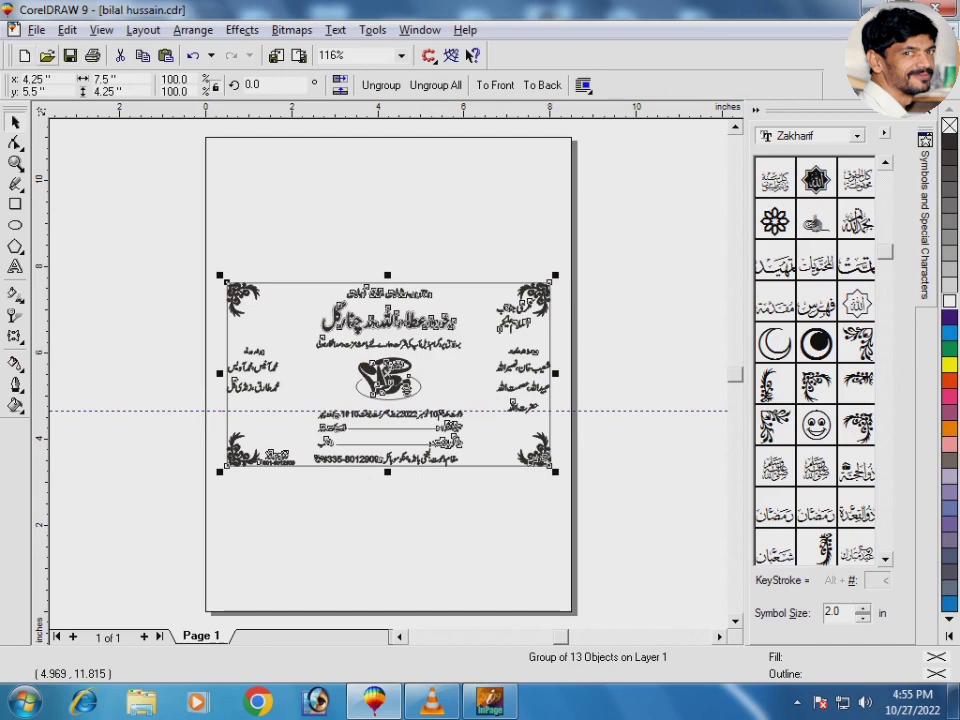
Step: Save the card as a new CDR file named after the groom and preview it full screen
key(alt+f)
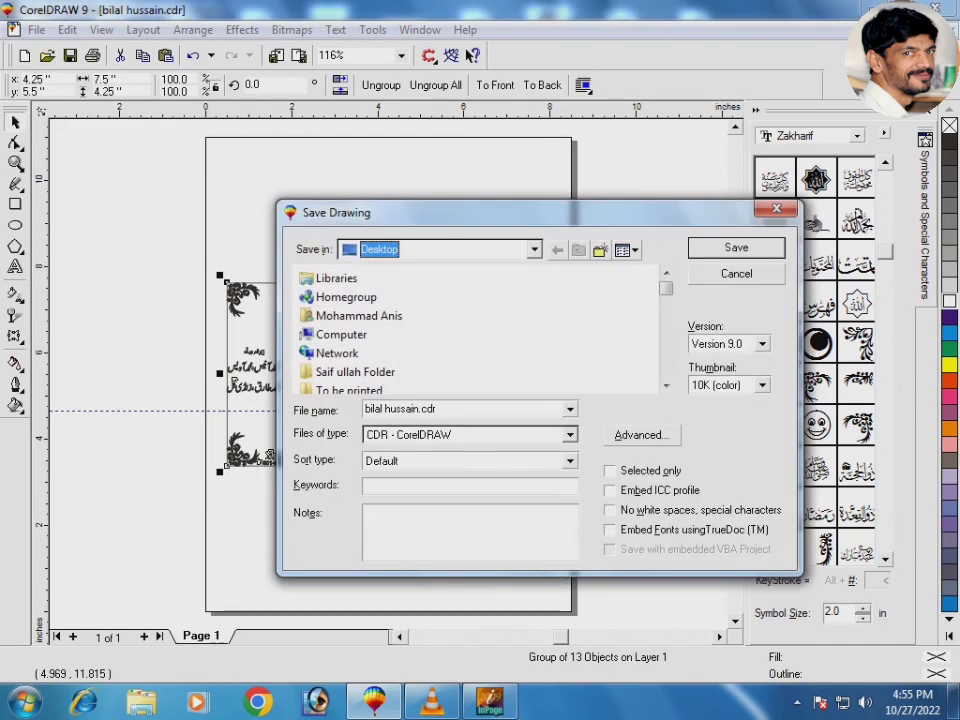
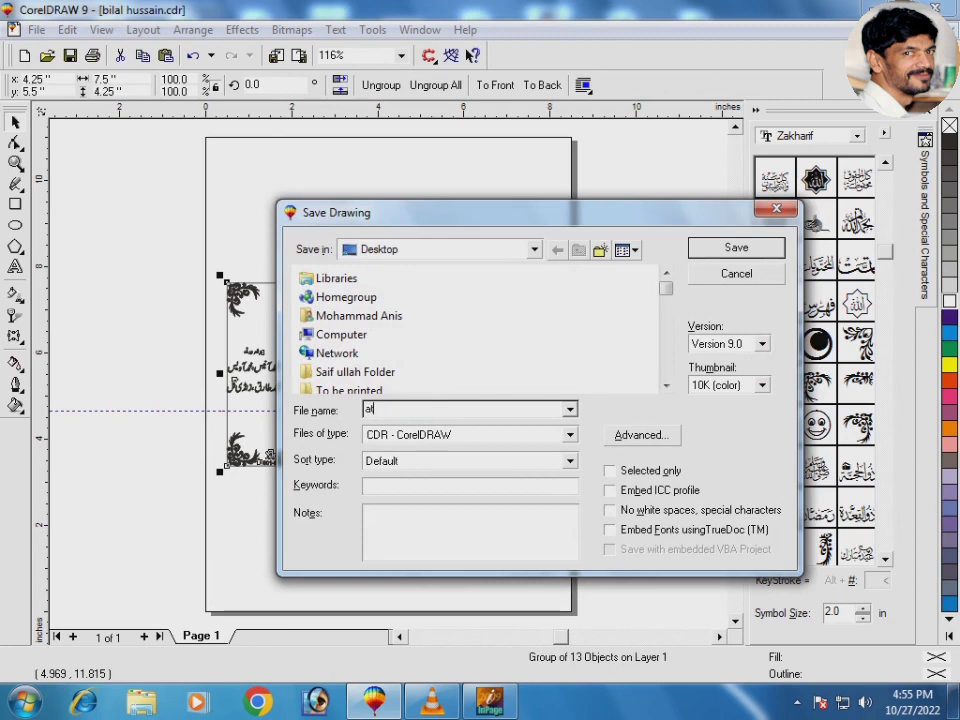
key(Return)
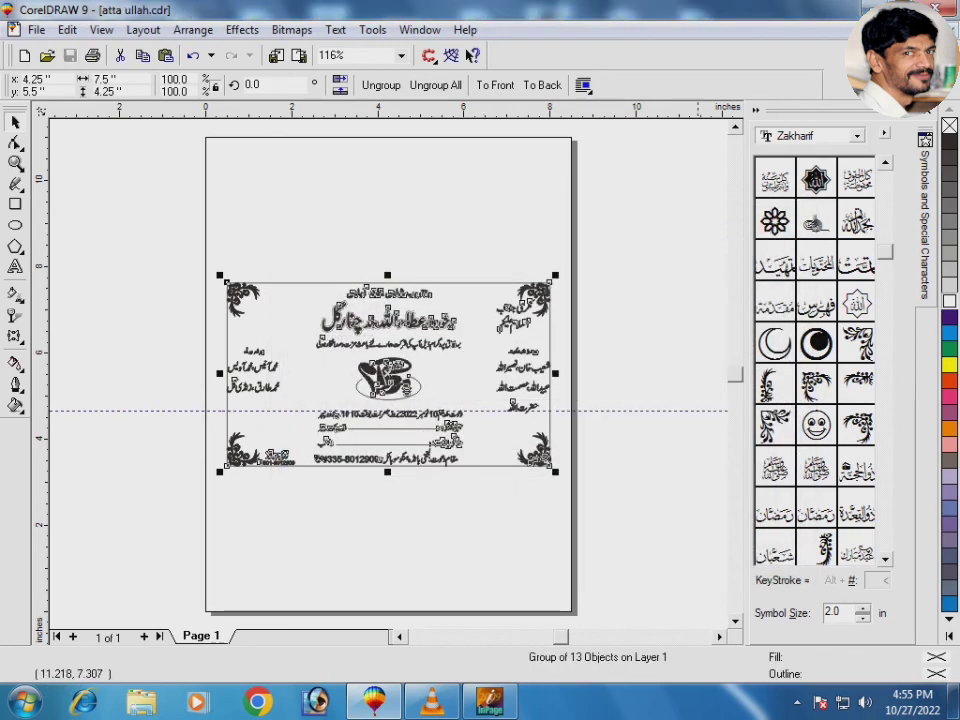
click(927, 112)
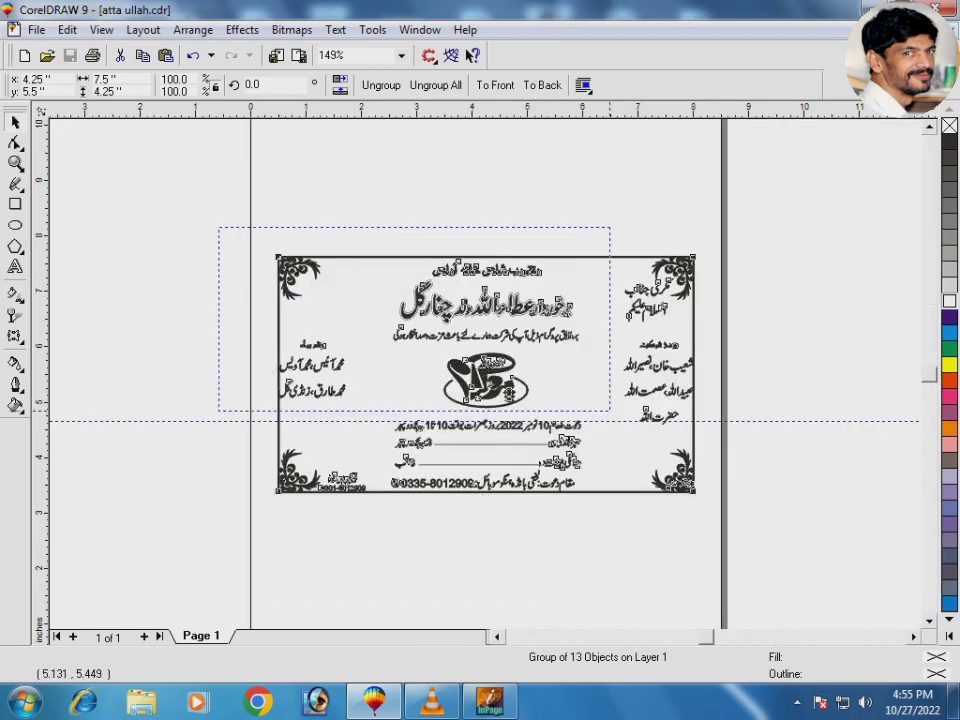
key(F4)
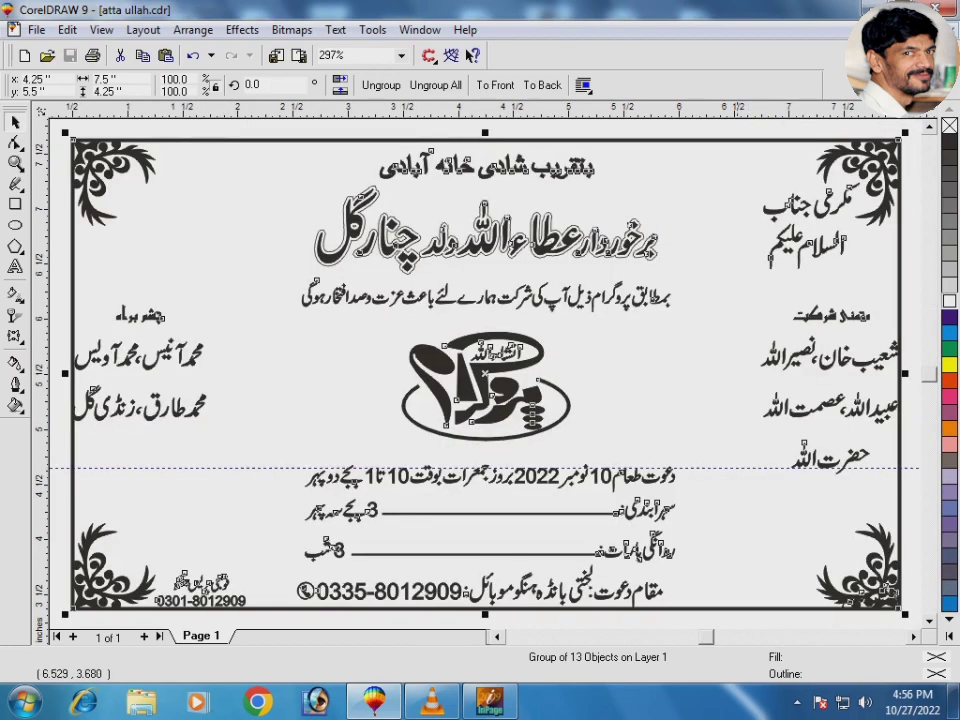
key(F9)
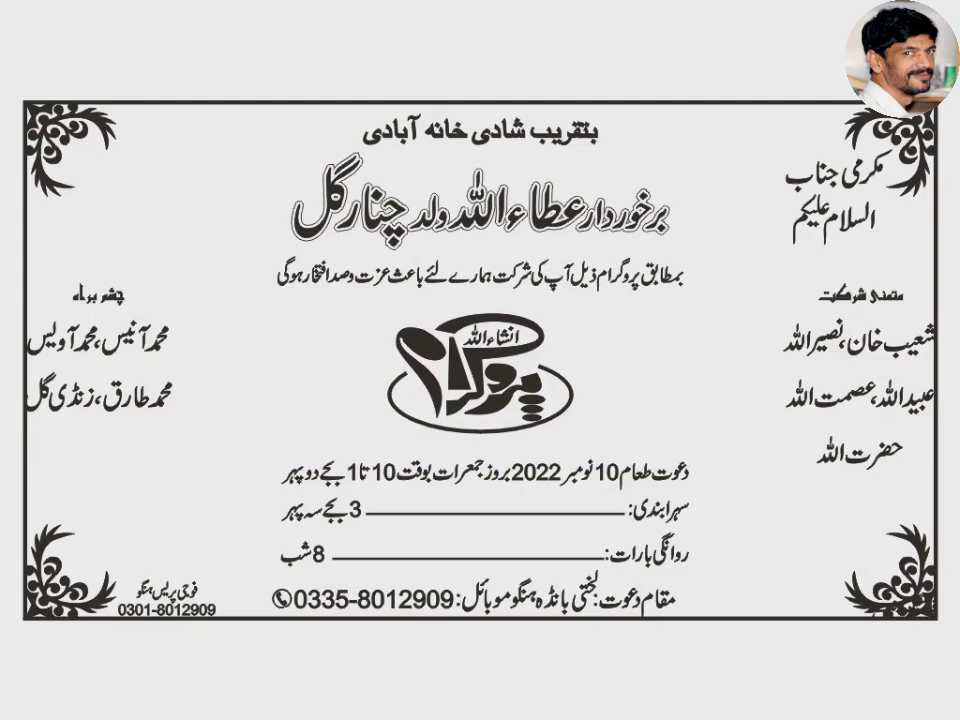
key(Escape)
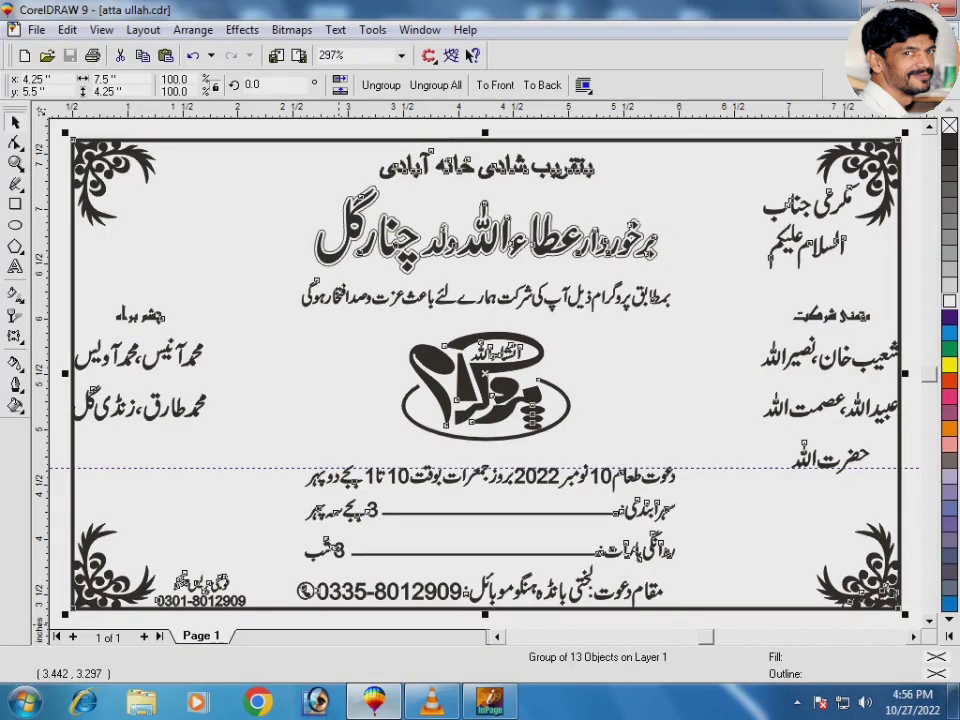